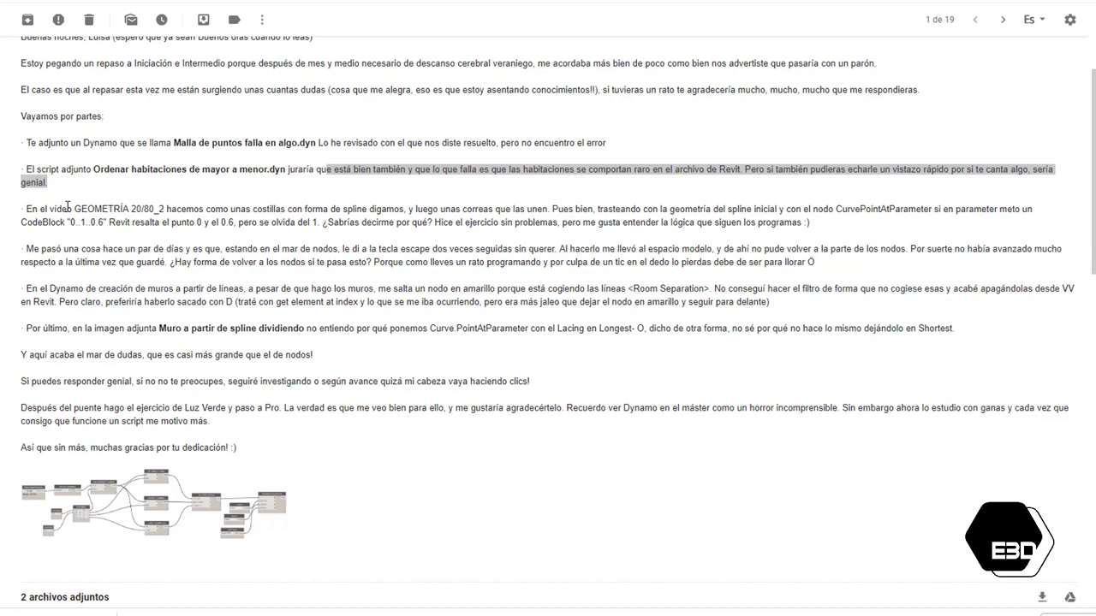
- Highlight the email sentences about the GEOMETRÍA 20/80_2 video and the spline geometry
drag(74, 209, 406, 209)
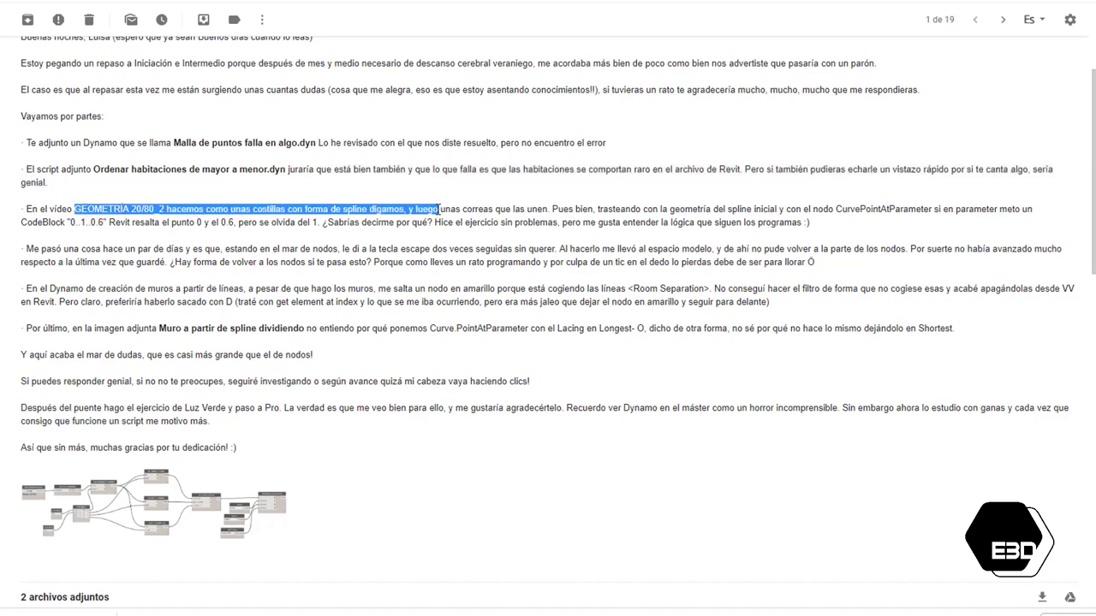
mouse_move(546, 212)
mouse_down()
mouse_move(552, 224)
mouse_move(959, 229)
mouse_up()
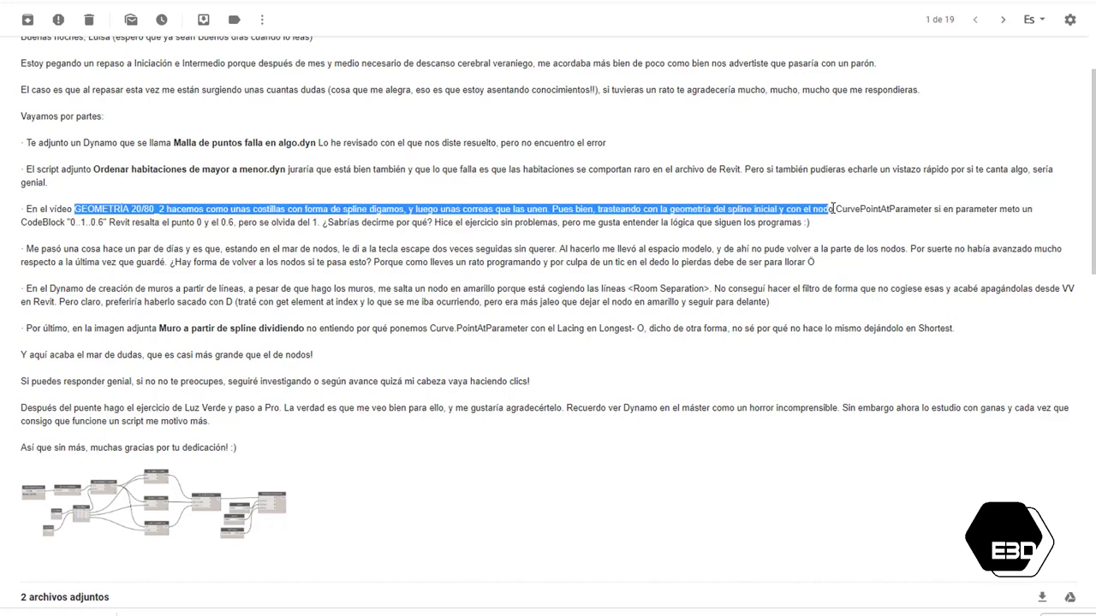
click(961, 212)
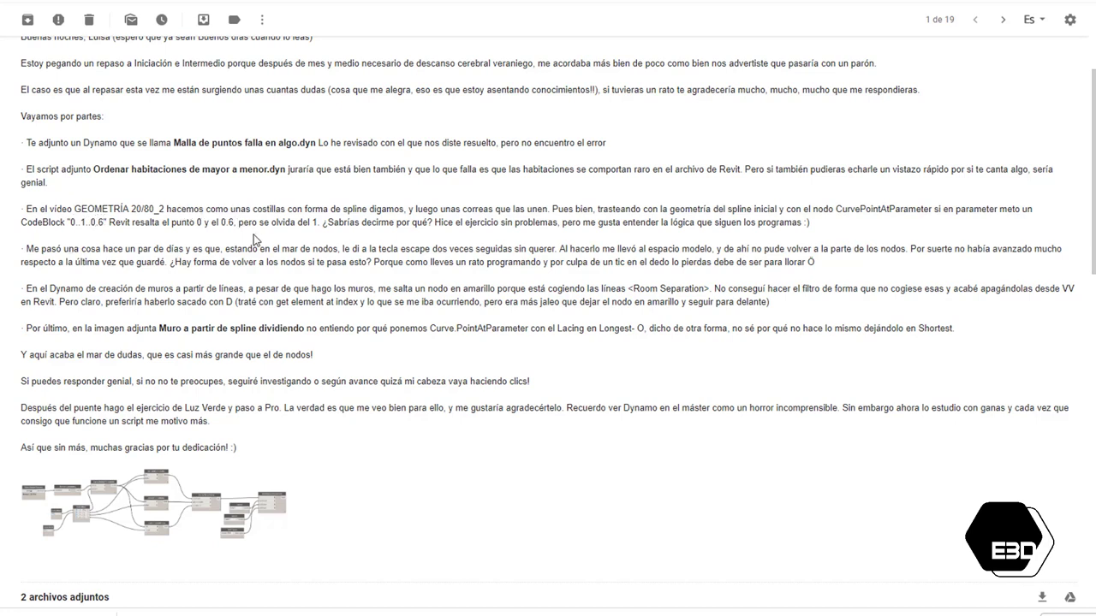
- Test the missing-1 question with Code Block 0..1..0.6, then float Dynamo over Revit
drag(414, 221, 471, 222)
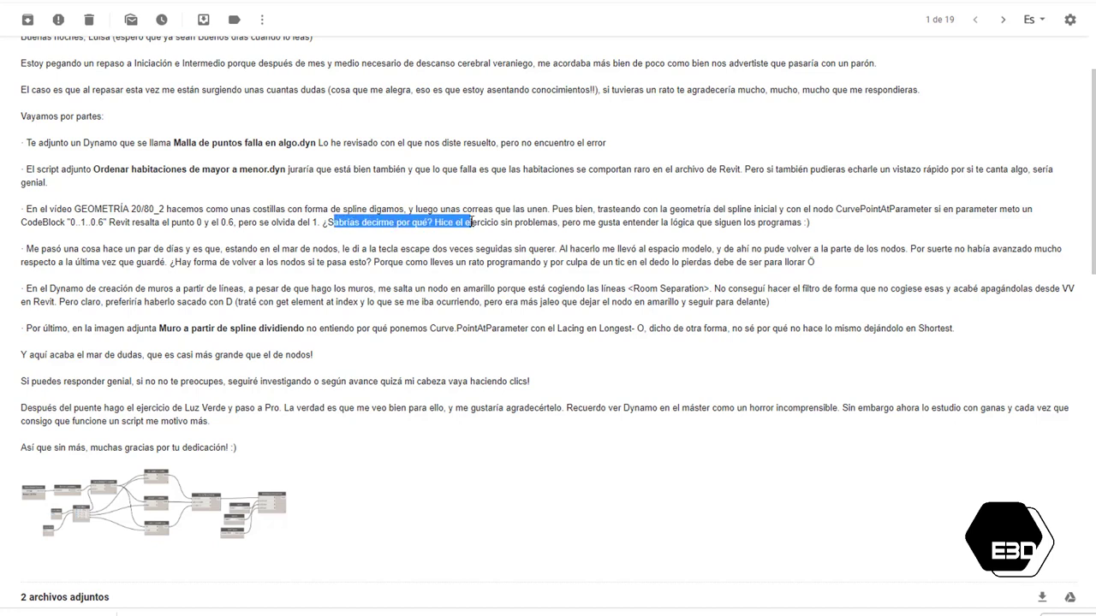
click(432, 224)
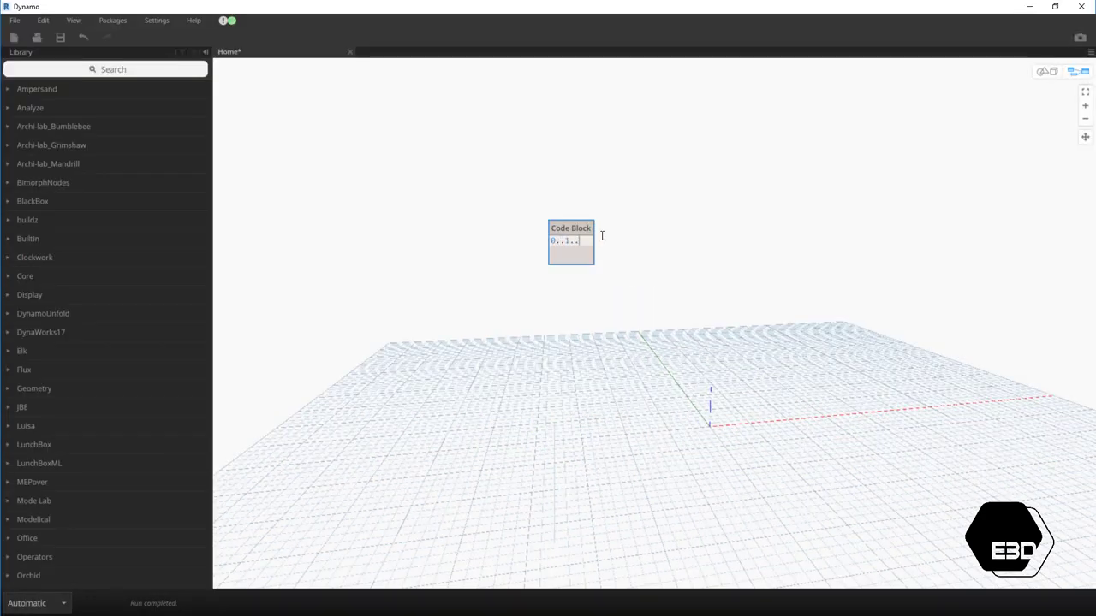
click(609, 241)
mouse_move(550, 392)
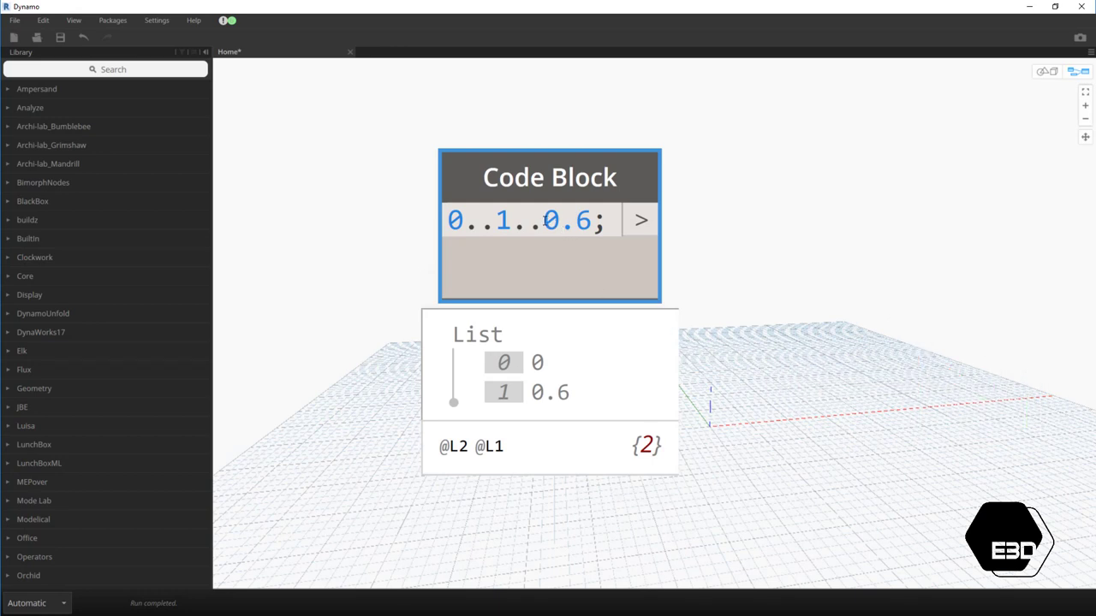
mouse_move(840, 6)
mouse_down()
mouse_move(617, 130)
mouse_move(702, 97)
mouse_up()
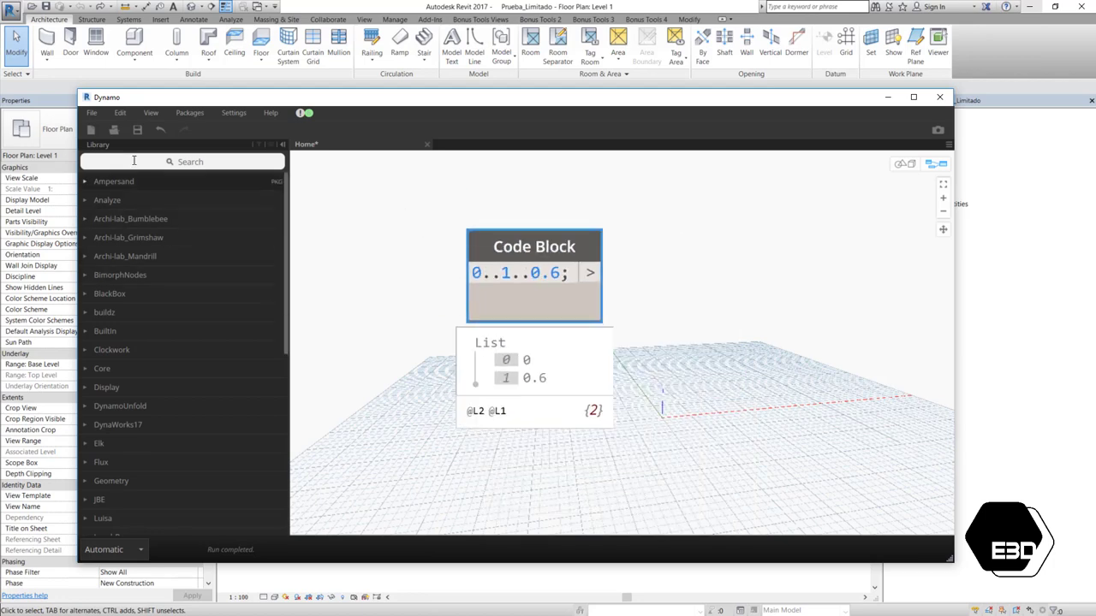
- Add a Range node from a 'number' library search and move it up and right
click(135, 162)
text(number)
click(191, 342)
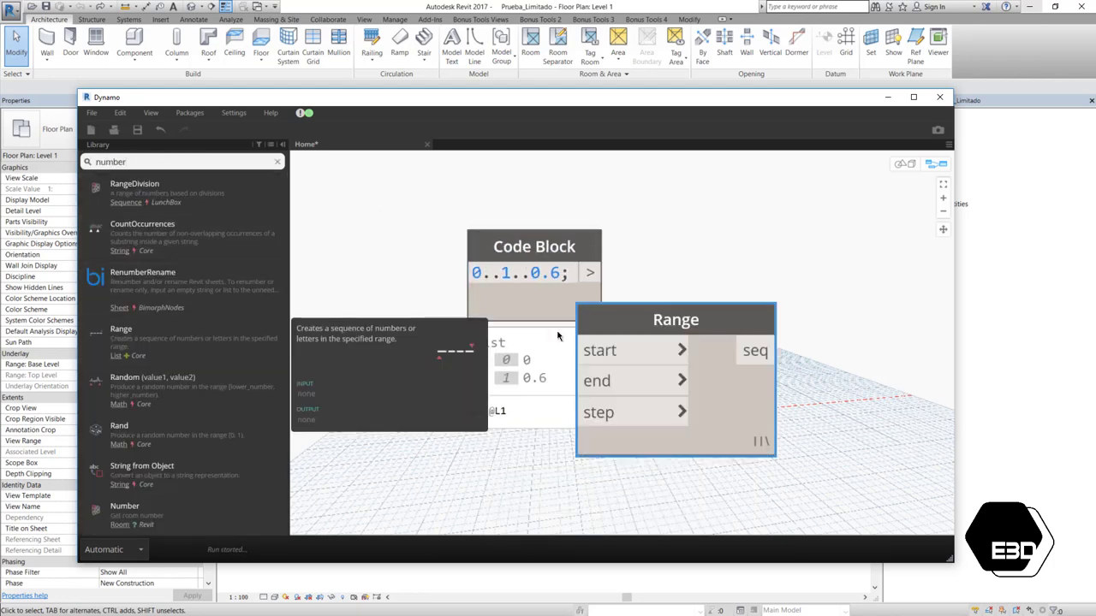
scroll(342, 272, down, 2)
drag(578, 316, 715, 259)
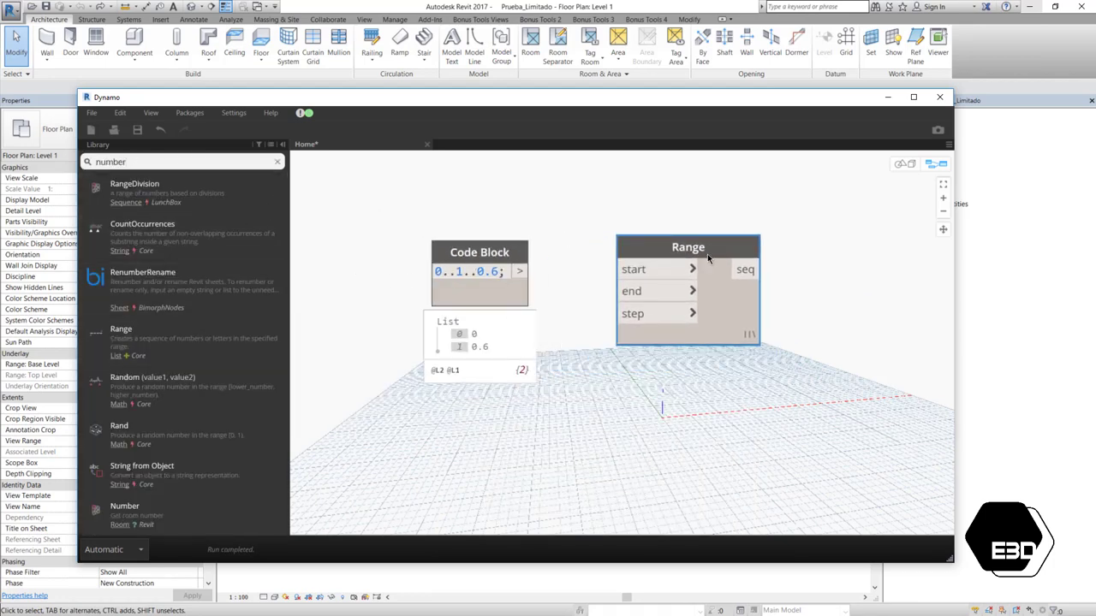
- Feed Range start, end and step from a Code Block holding 0; 1; 0.6
double_click(595, 273)
text(0)
click(619, 241)
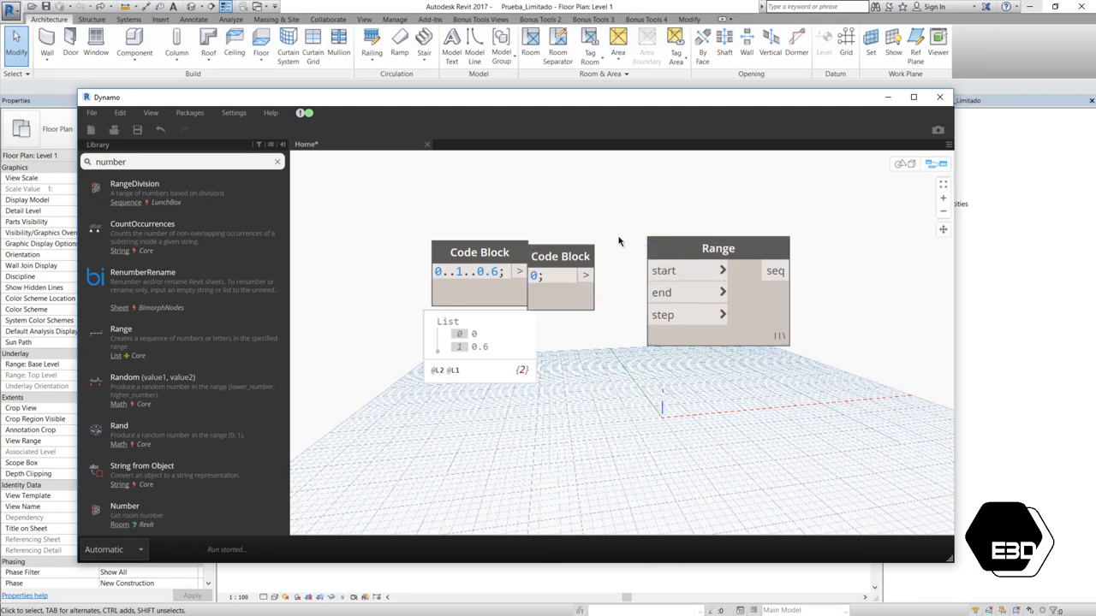
drag(610, 274, 651, 271)
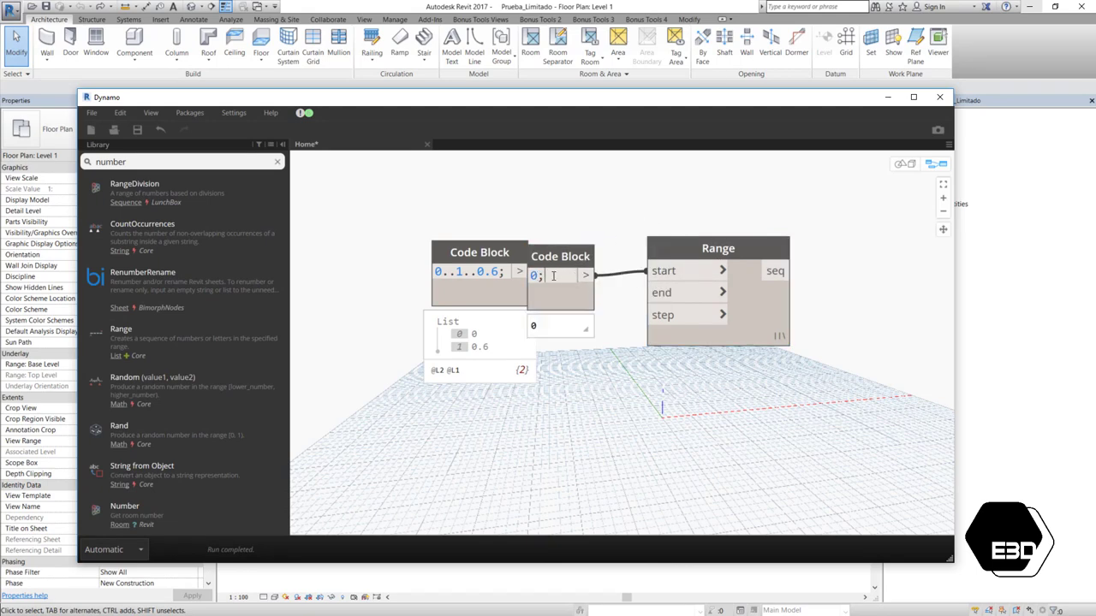
key(Return)
text(1;)
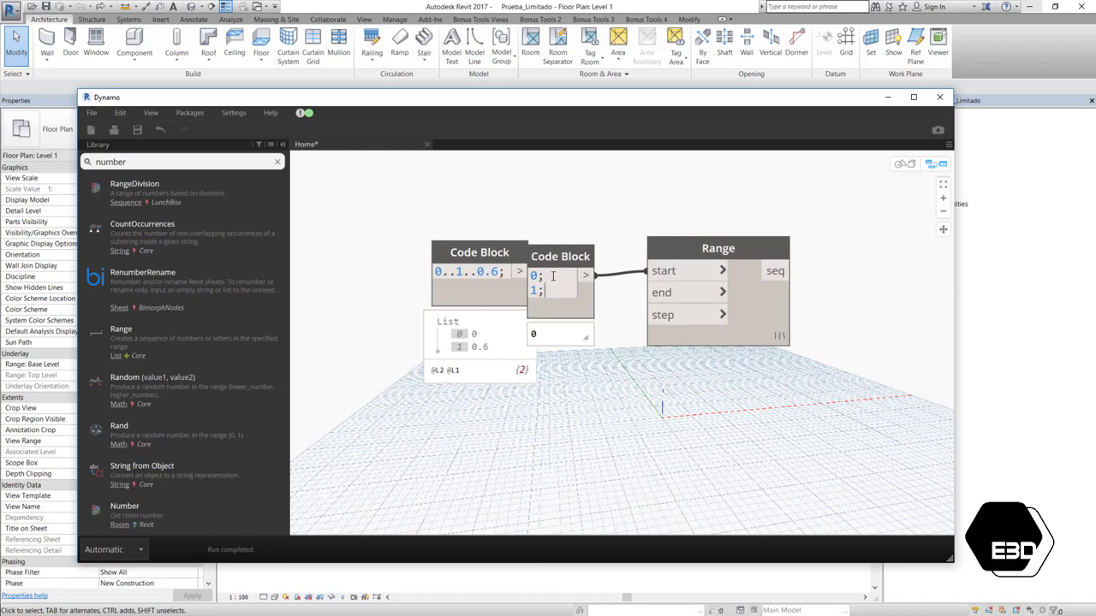
key(Return)
text(0.6)
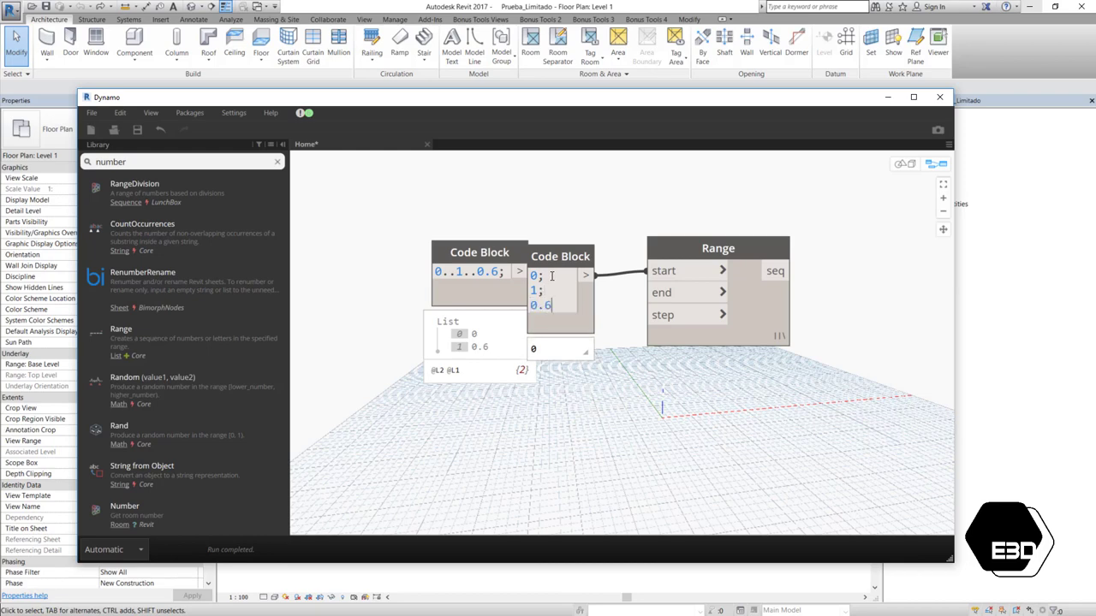
text(;)
click(631, 323)
click(648, 317)
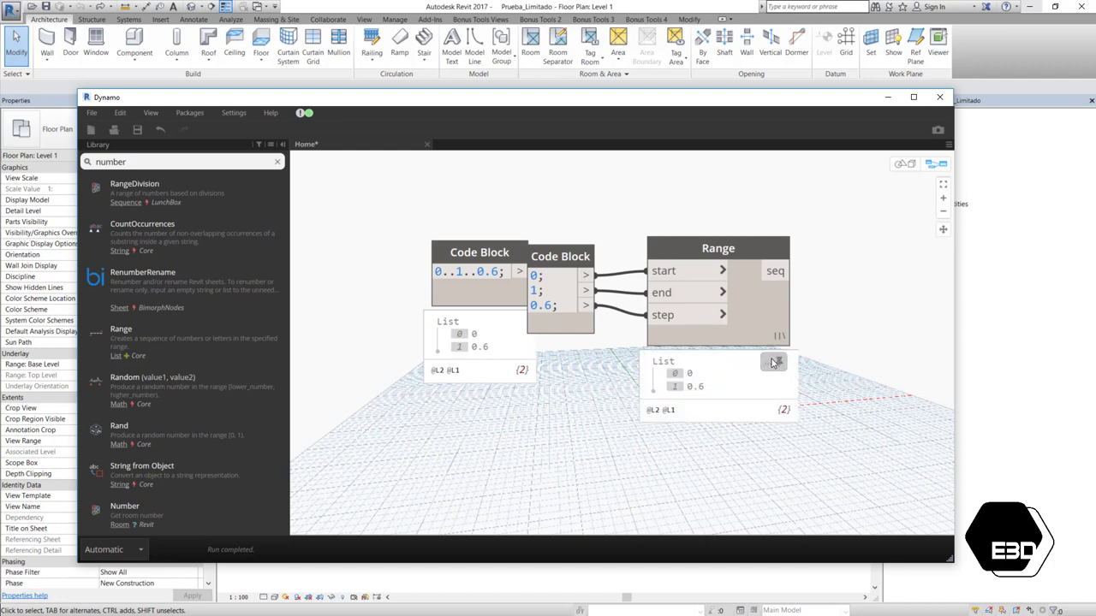
- Spread the Code Blocks apart, convert Range with Node to Code, then undo it
drag(564, 257, 596, 262)
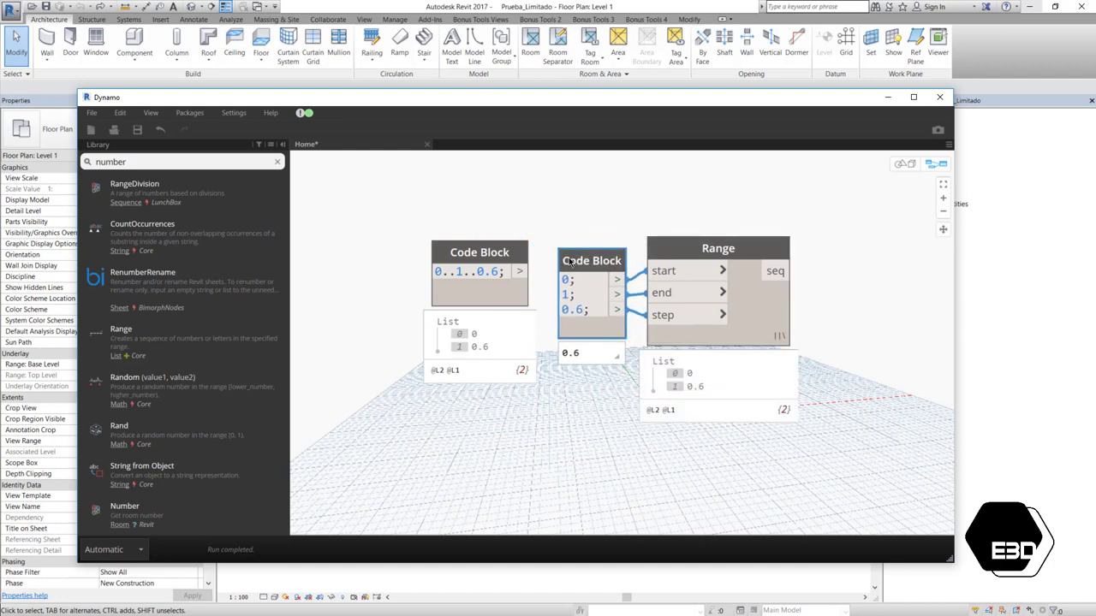
drag(524, 257, 502, 252)
click(753, 289)
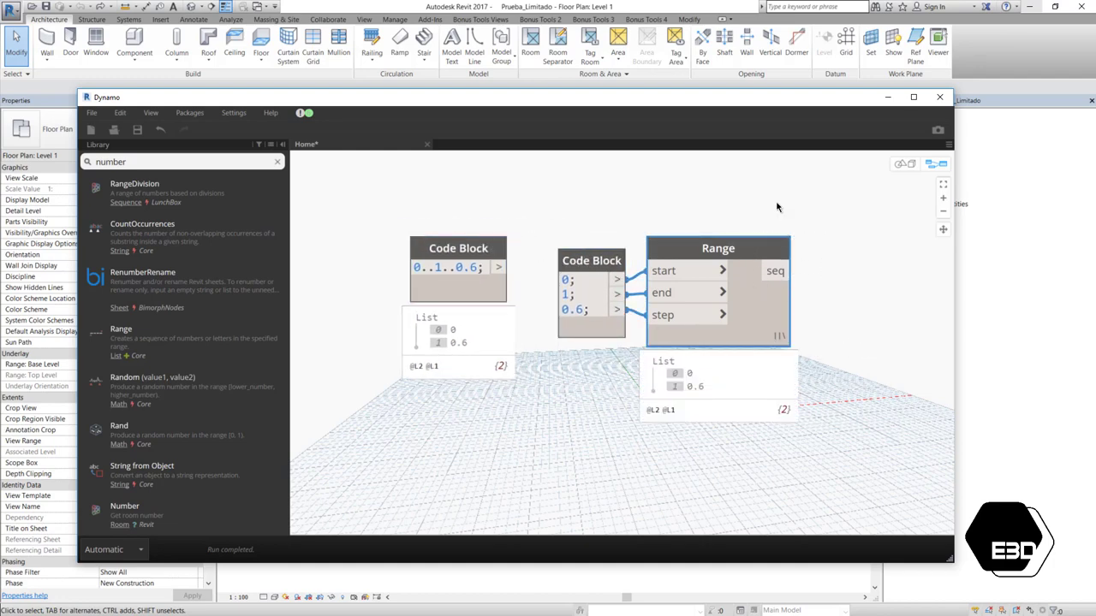
right_click(775, 183)
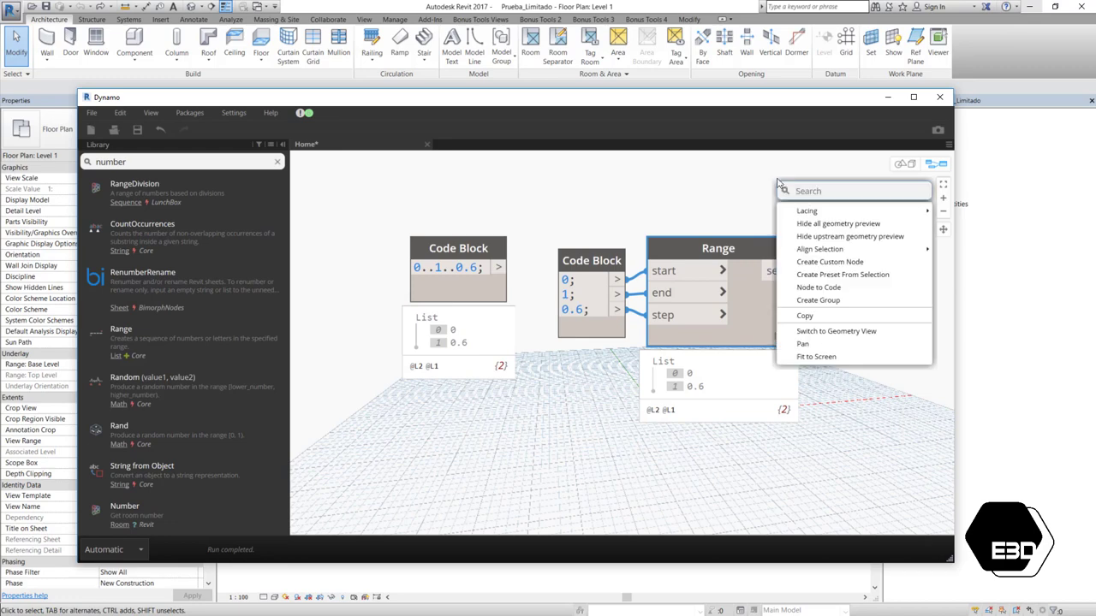
click(834, 289)
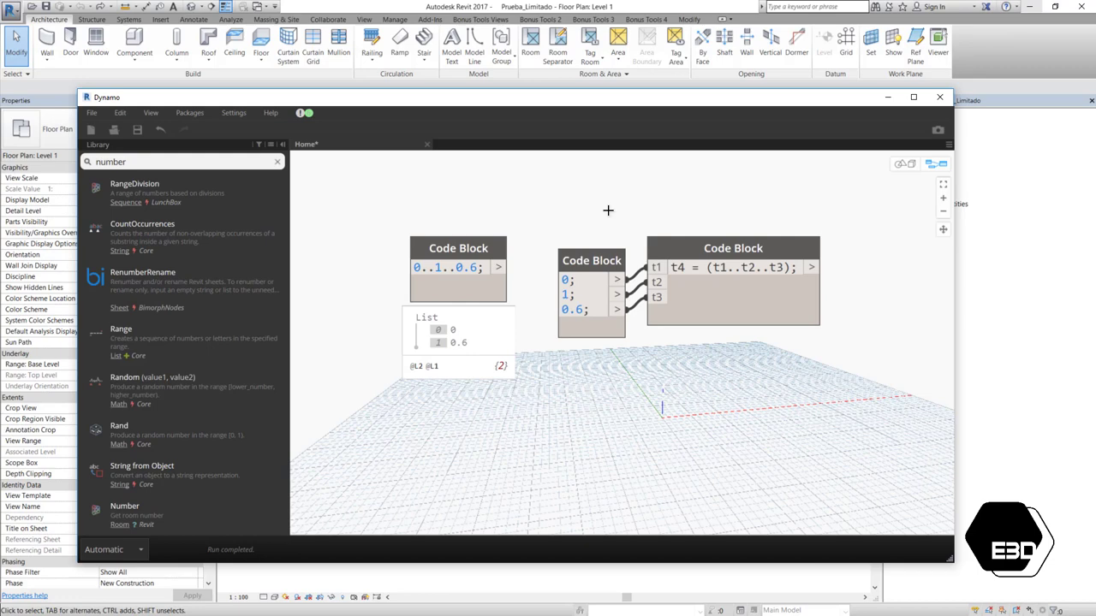
key(ctrl+z)
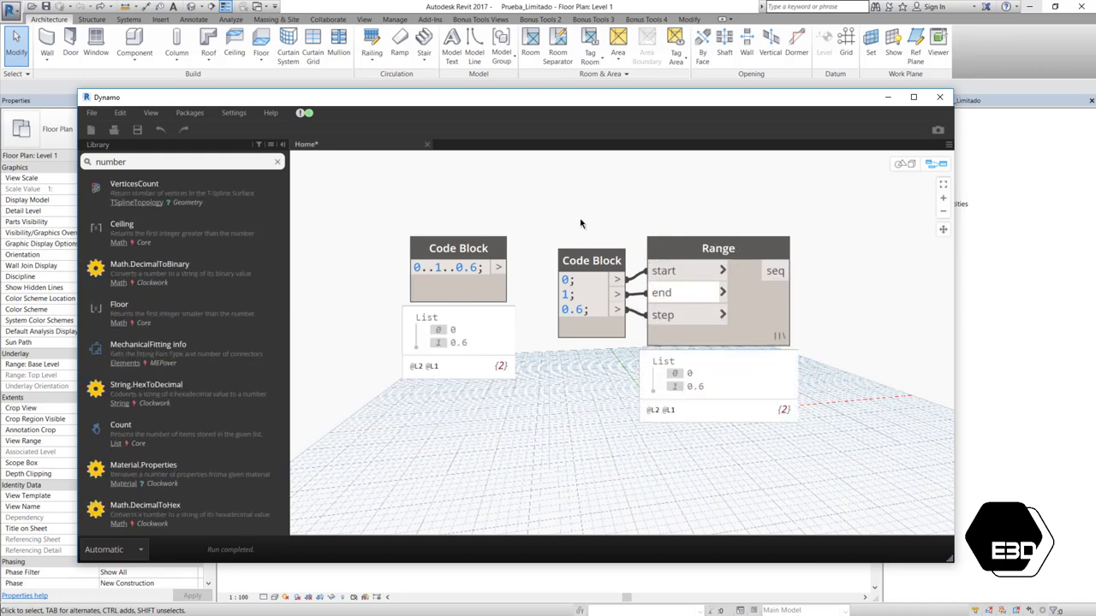
scroll(575, 212, down, 1)
- Add a counted-range Code Block 0..1, trying counts #25 and then #2
double_click(489, 423)
text(0..1..#25;)
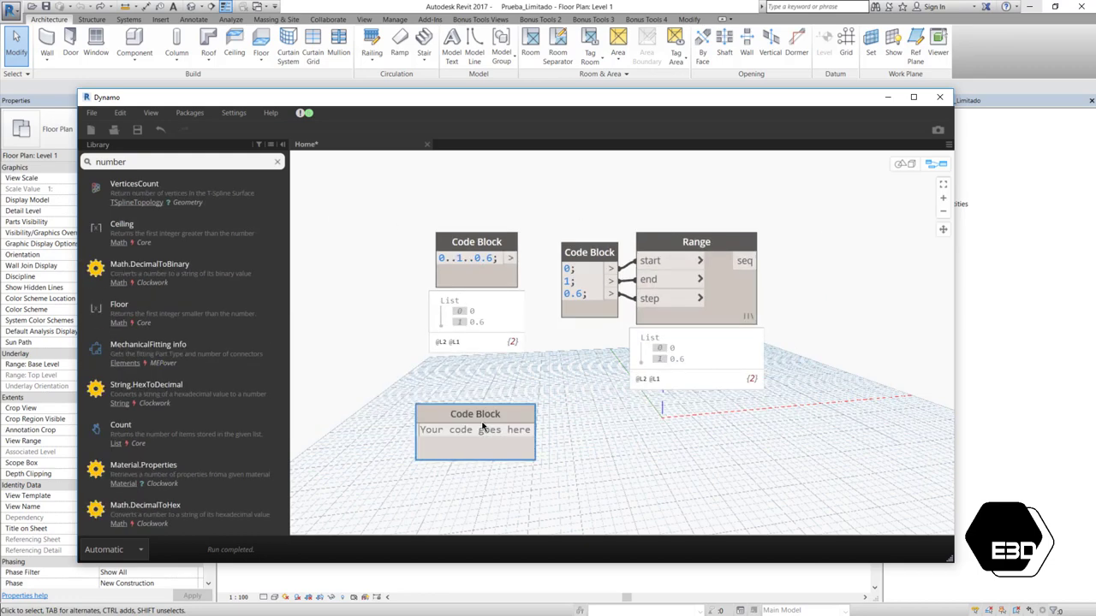
click(470, 430)
text(..1..#2.5;)
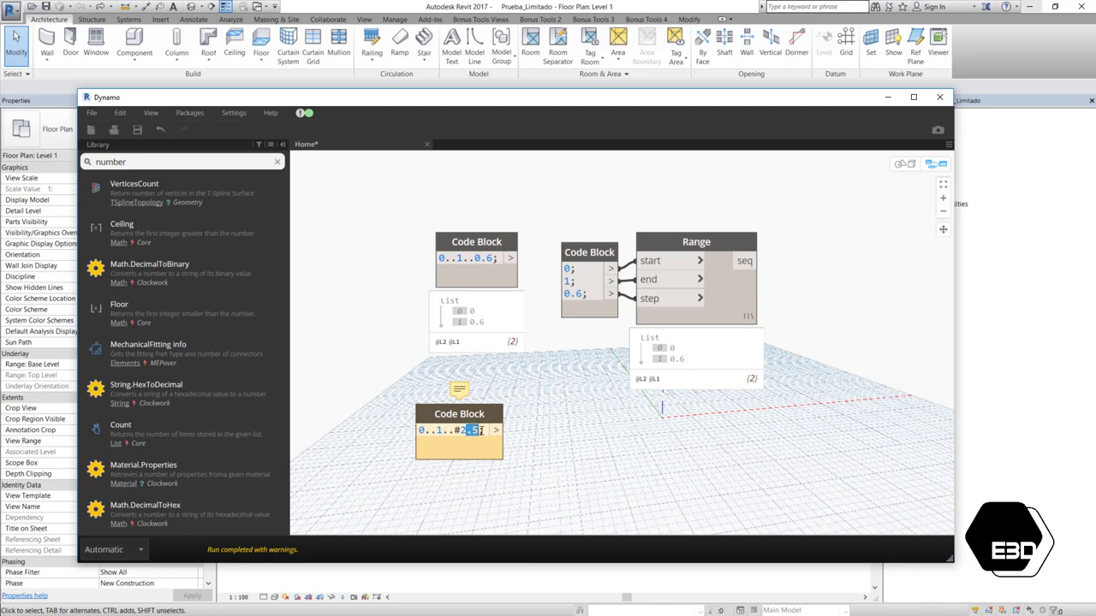
key(BackSpace)
click(506, 428)
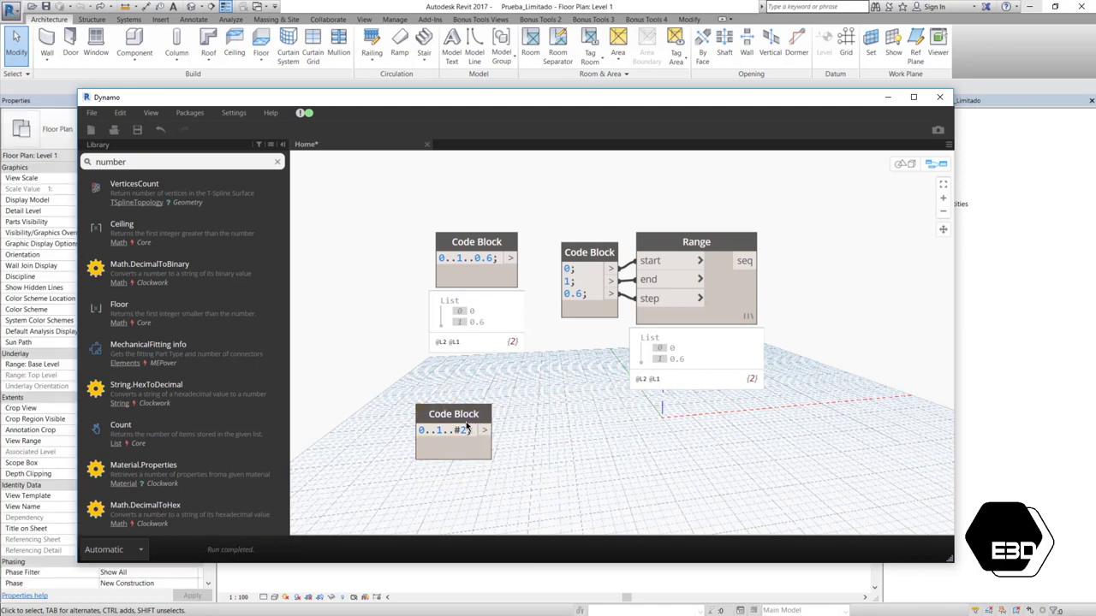
- Change the count to #3, then #4 for four values, and move the block
click(480, 471)
scroll(541, 374, up, 1)
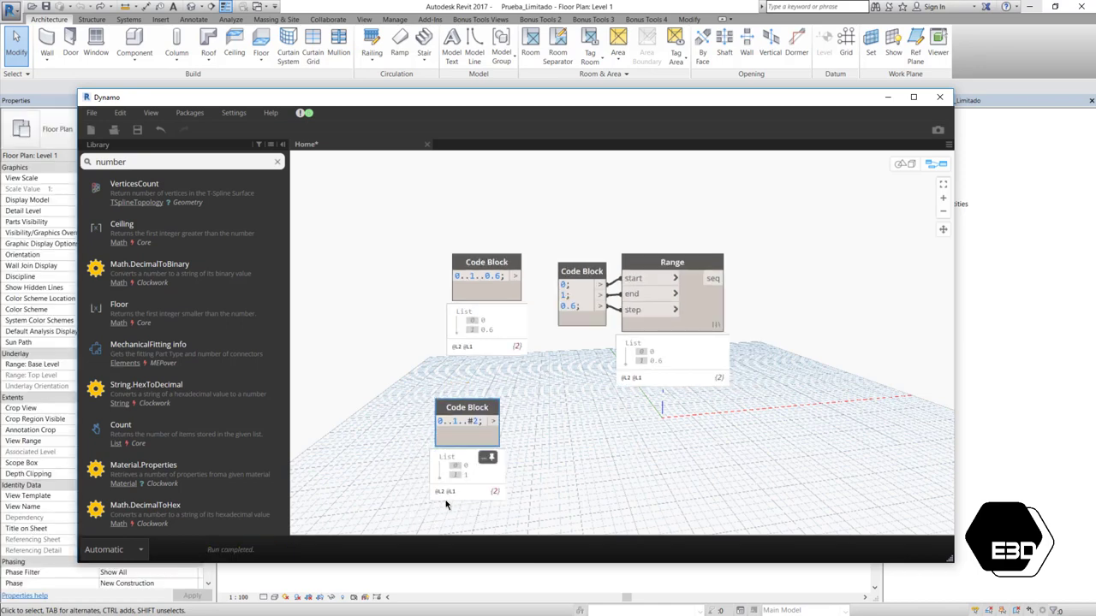
scroll(471, 451, up, 1)
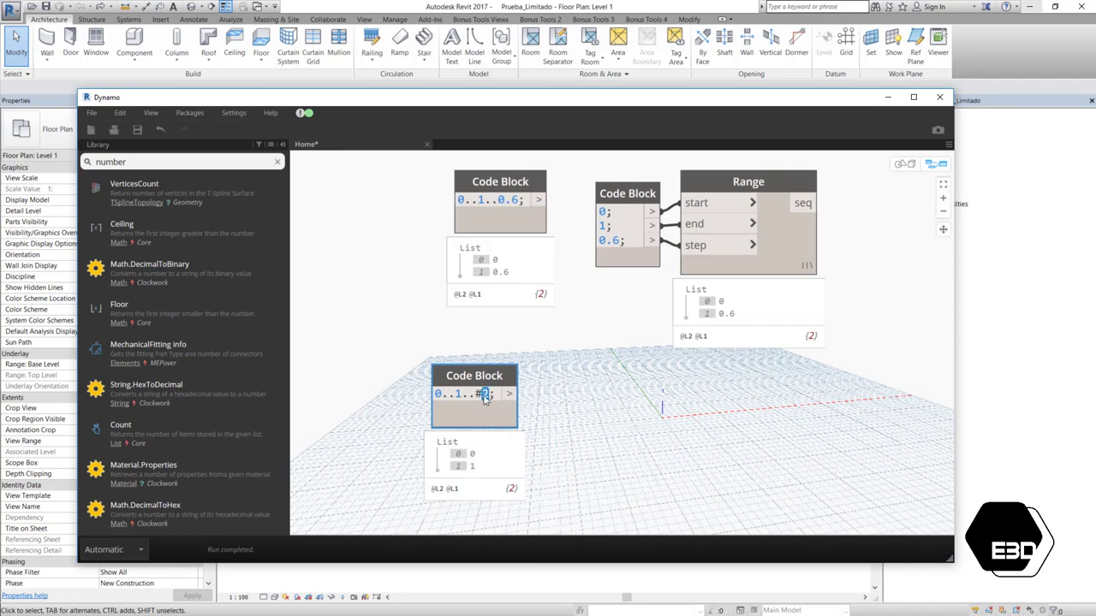
click(576, 420)
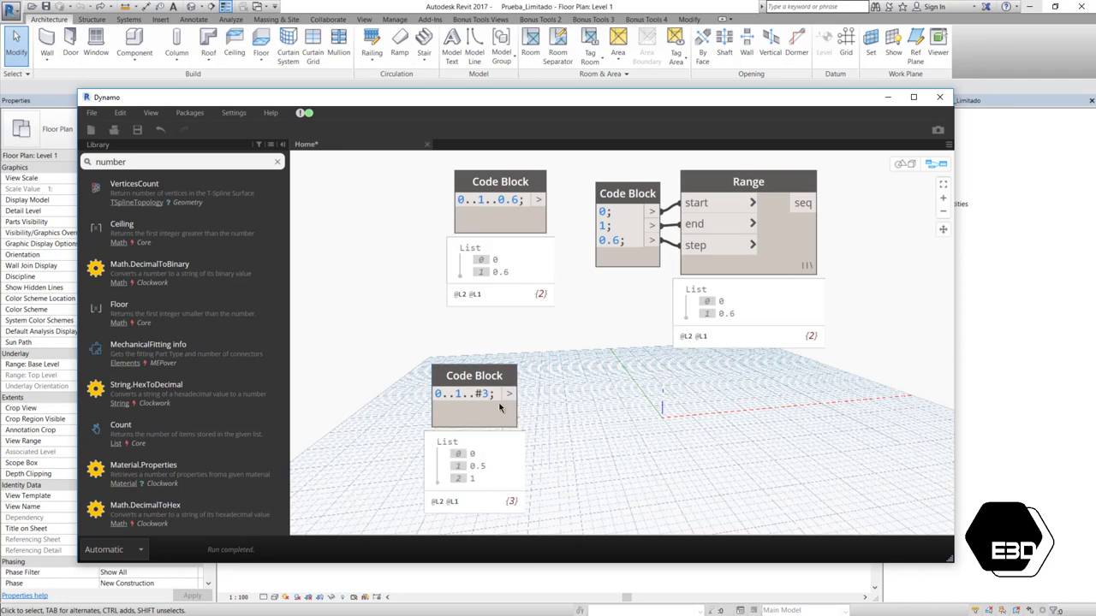
text(4)
click(579, 445)
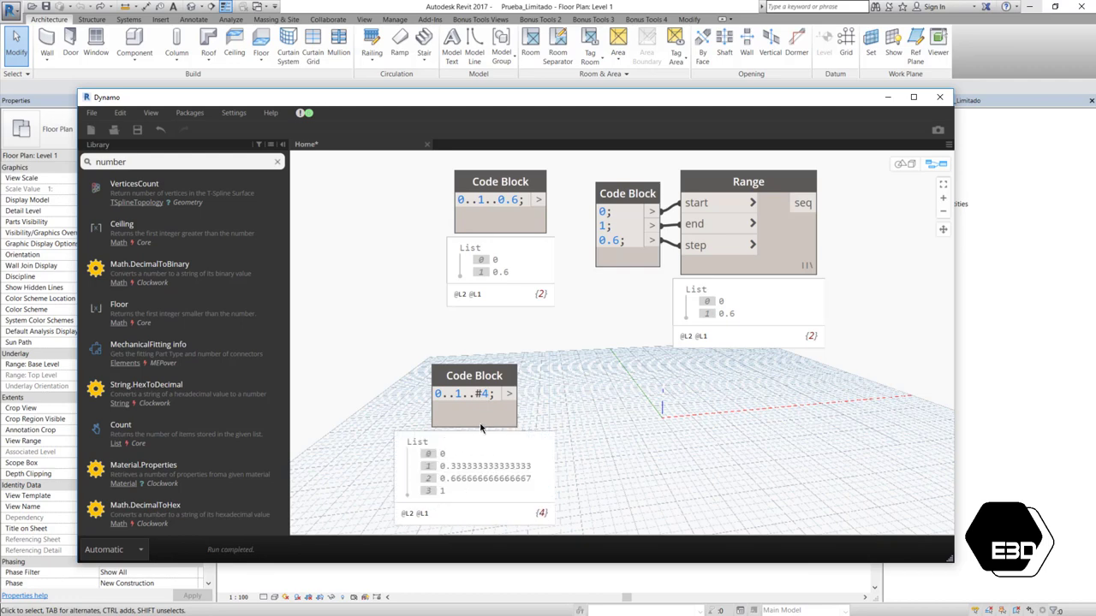
scroll(335, 374, down, 2)
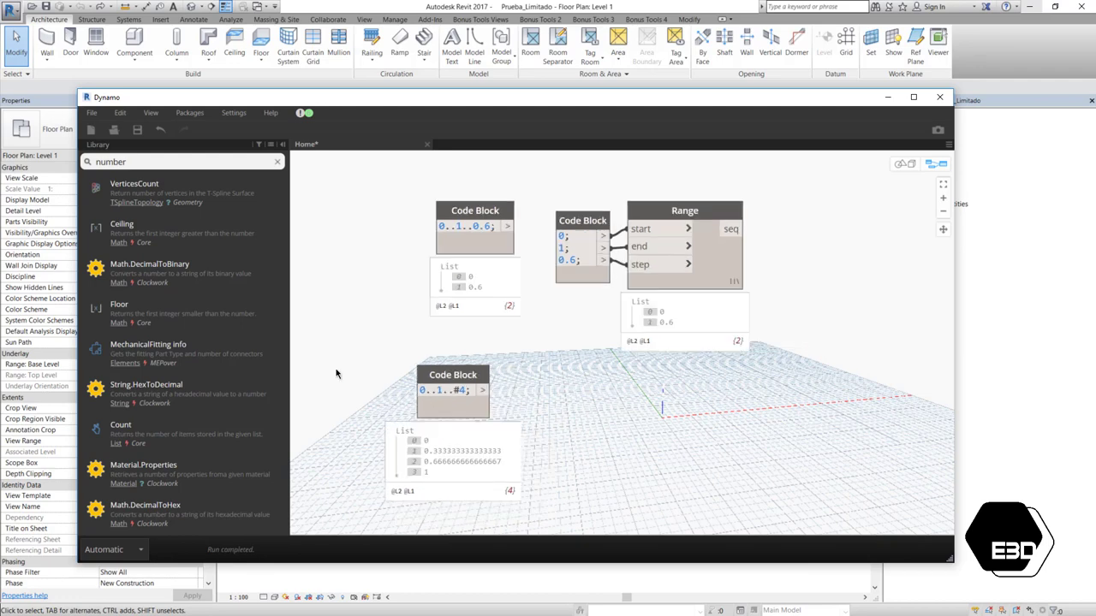
drag(444, 409, 461, 376)
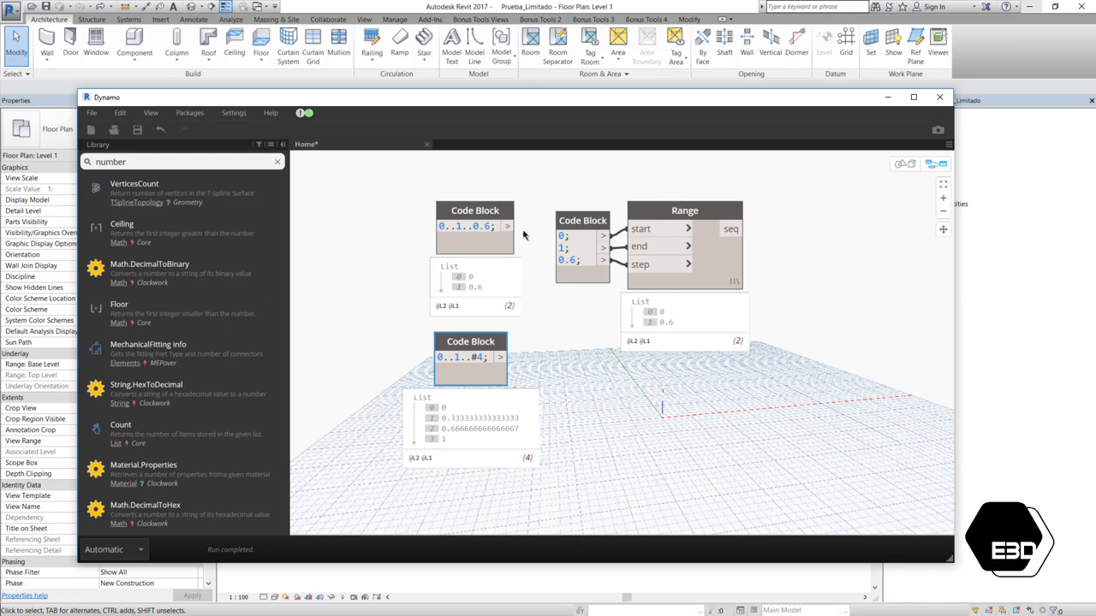
- Add a Code Block with the list {0,0.6,1} and auto-arrange the graph with Ctrl+L
double_click(625, 430)
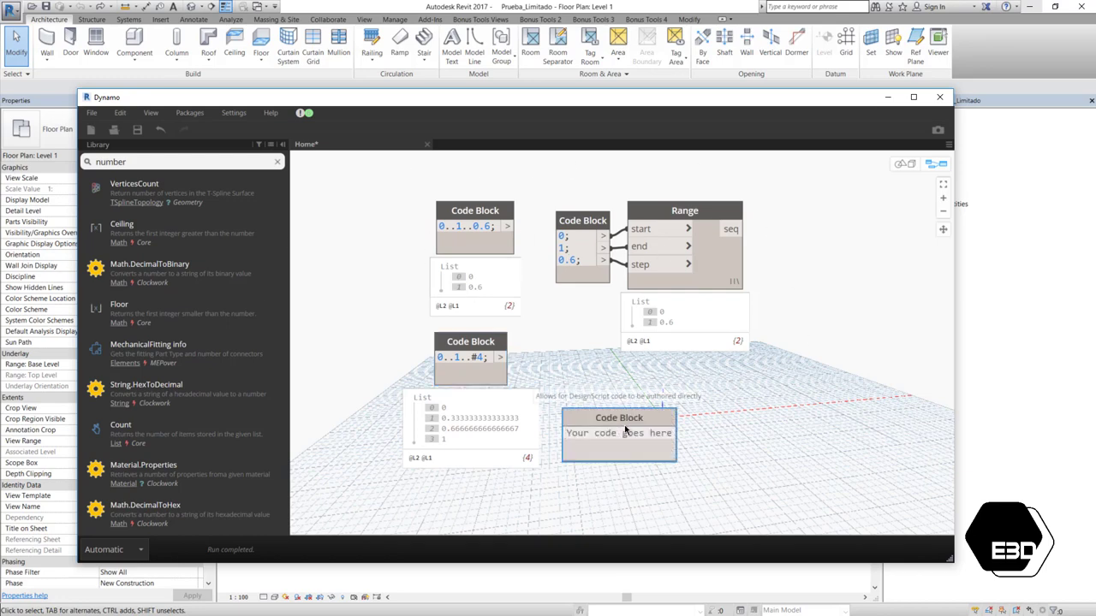
text({0,0.6,1};)
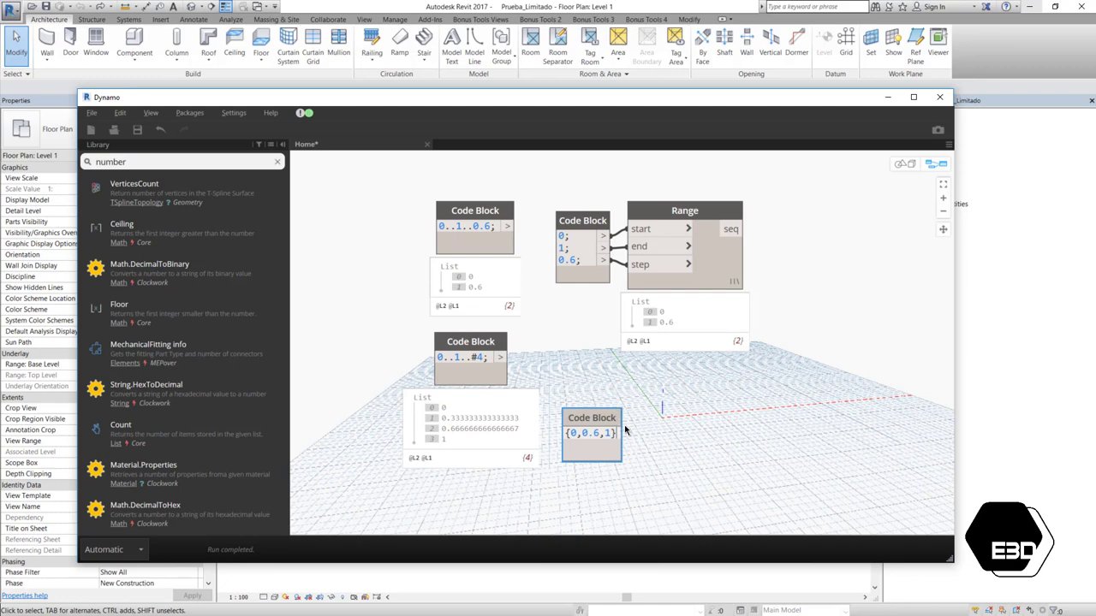
click(664, 420)
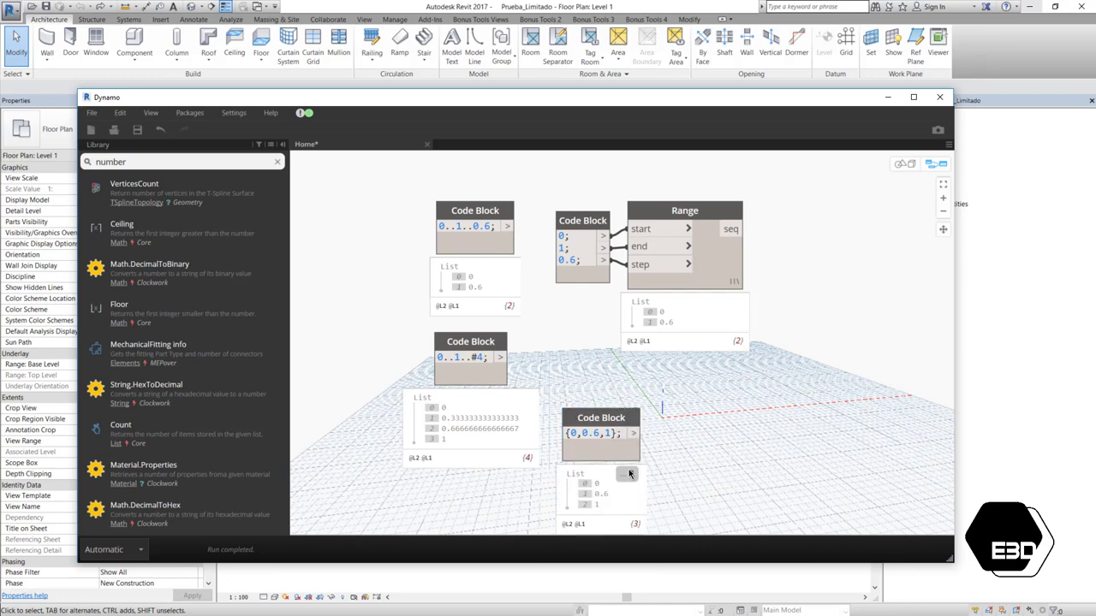
key(ctrl+l)
click(1010, 199)
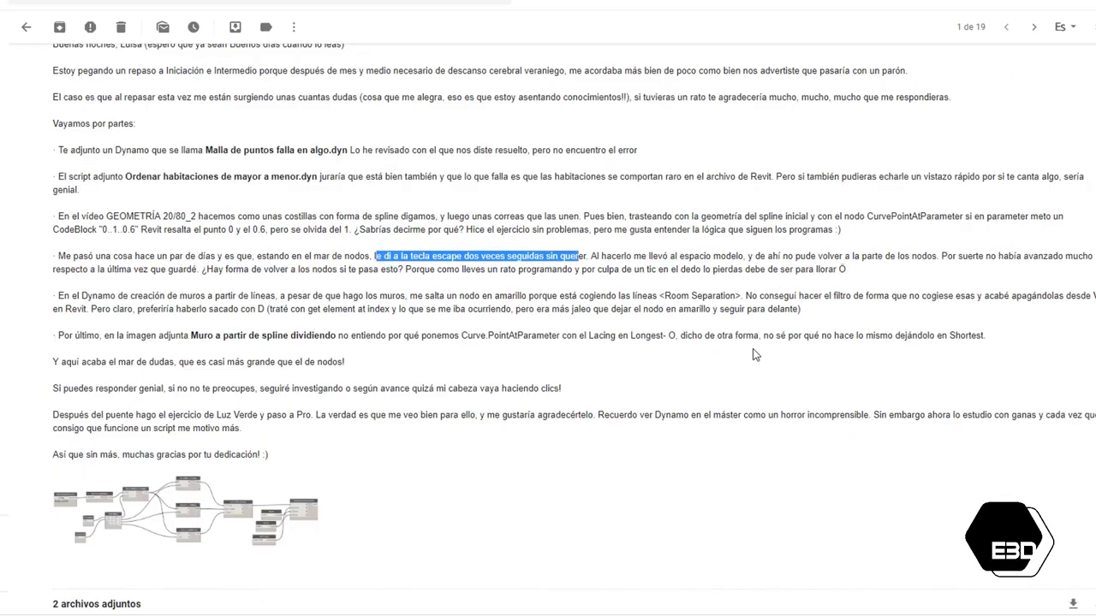
- Highlight the email's Room Separation lines paragraph and scroll to the attachments and back
click(722, 274)
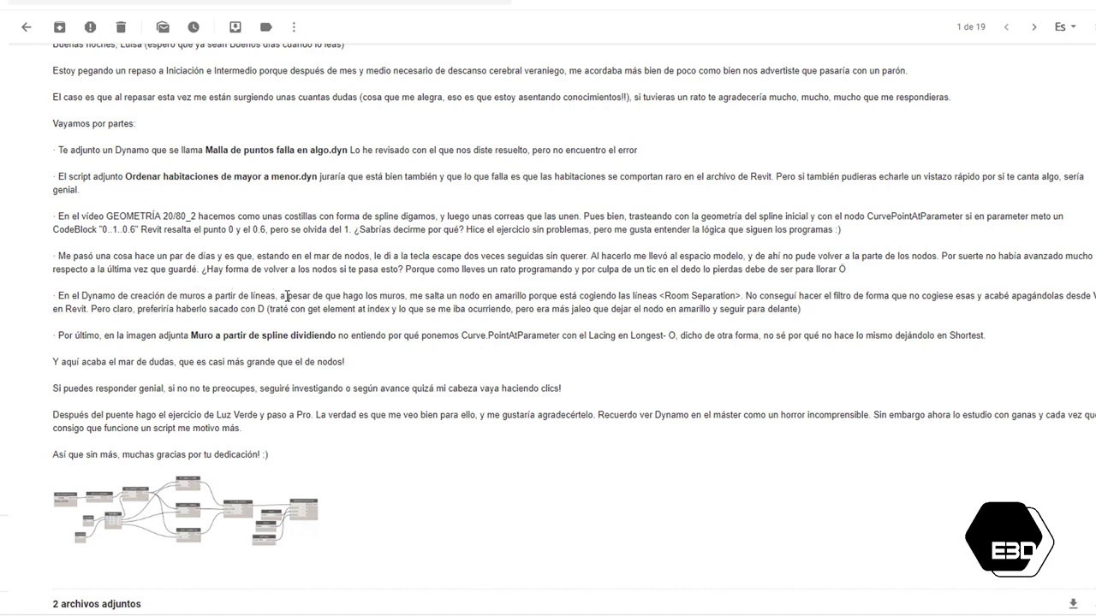
mouse_move(288, 295)
mouse_down()
mouse_move(1032, 295)
mouse_move(1062, 297)
mouse_move(1066, 311)
mouse_move(1066, 296)
mouse_move(53, 295)
mouse_move(115, 310)
mouse_move(806, 313)
mouse_up()
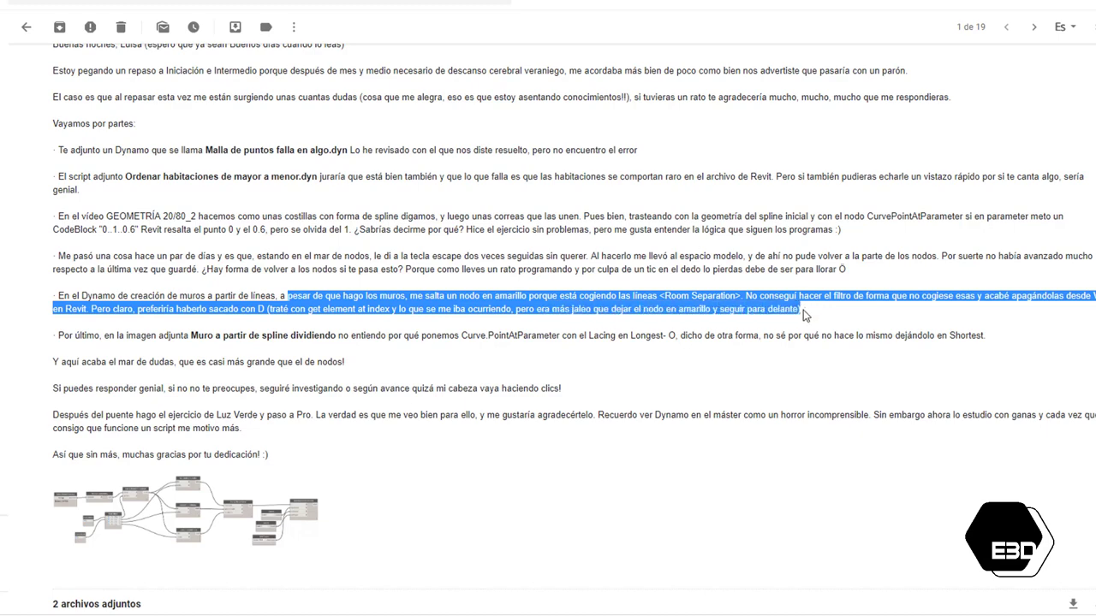
click(805, 315)
scroll(805, 315, down, 2)
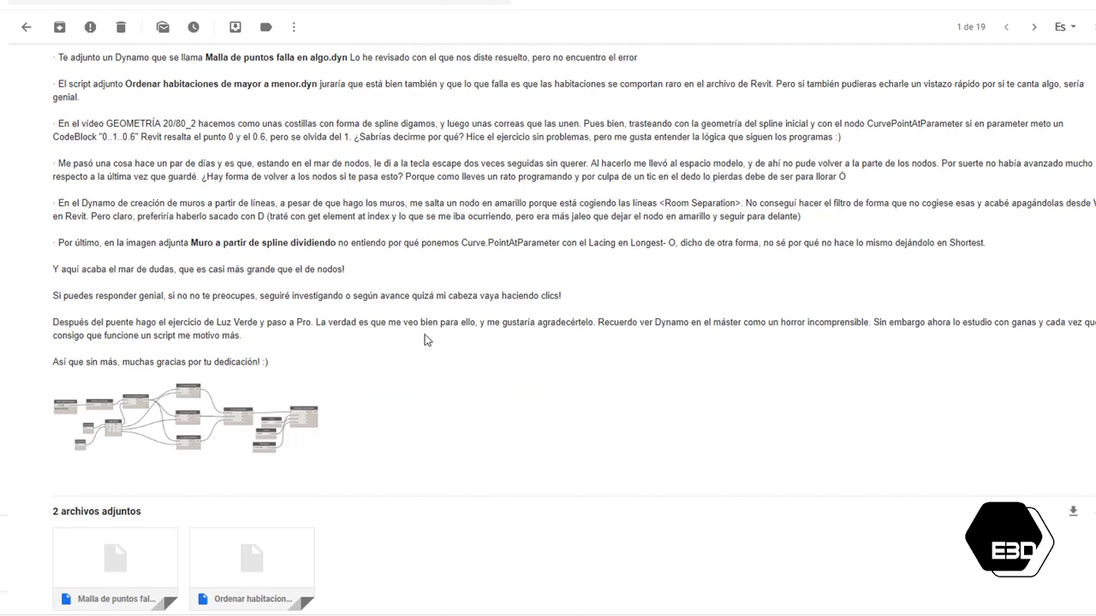
scroll(425, 340, up, 2)
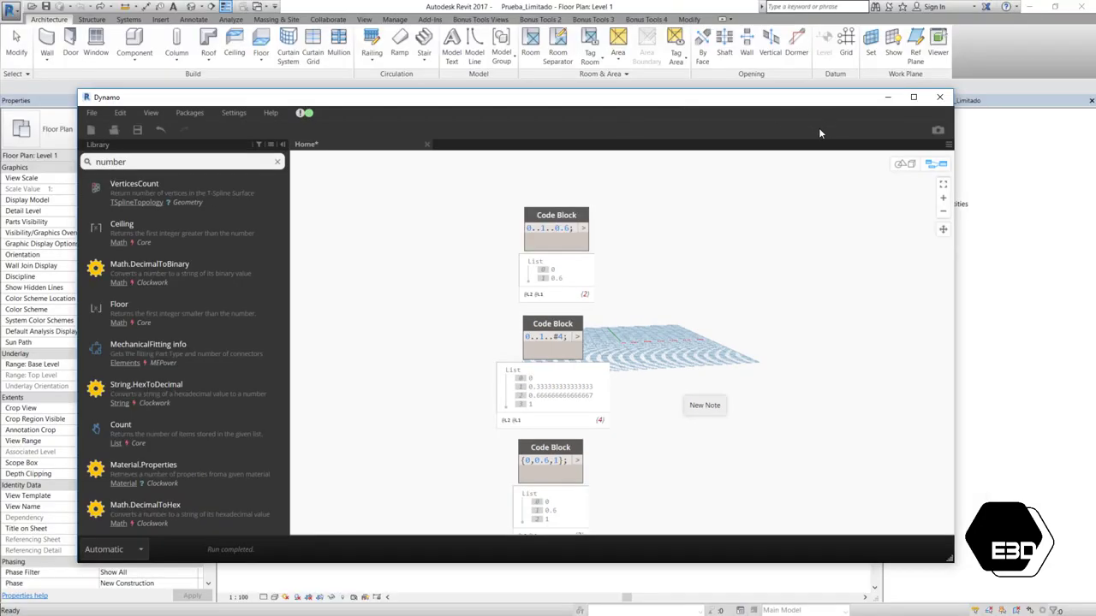
- Move Dynamo aside and sketch room separation lines near the Level 1 walls
drag(818, 133, 675, 434)
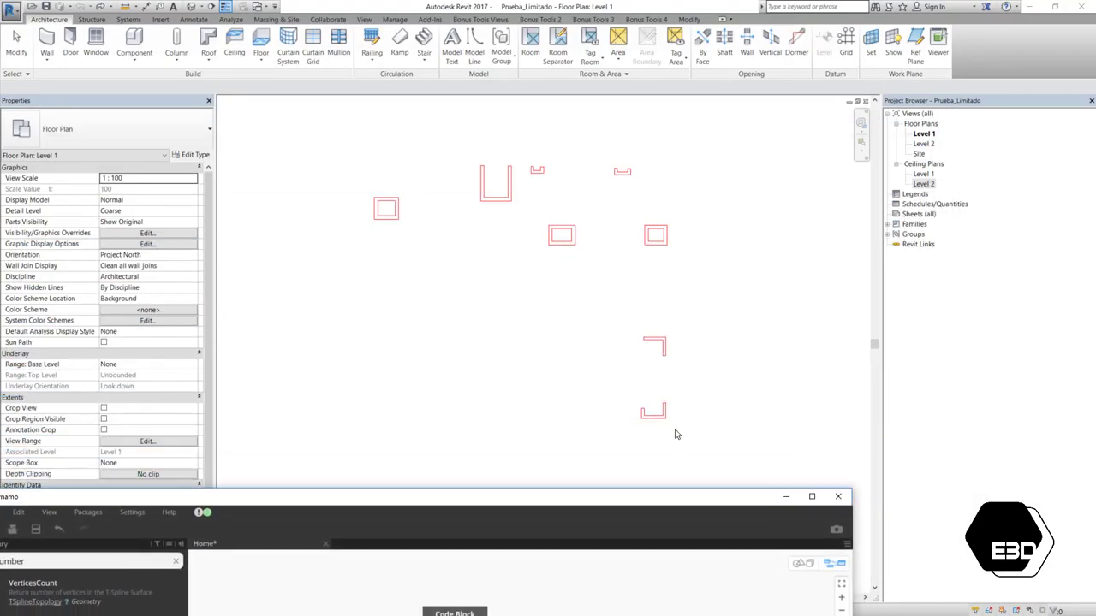
drag(675, 497, 700, 290)
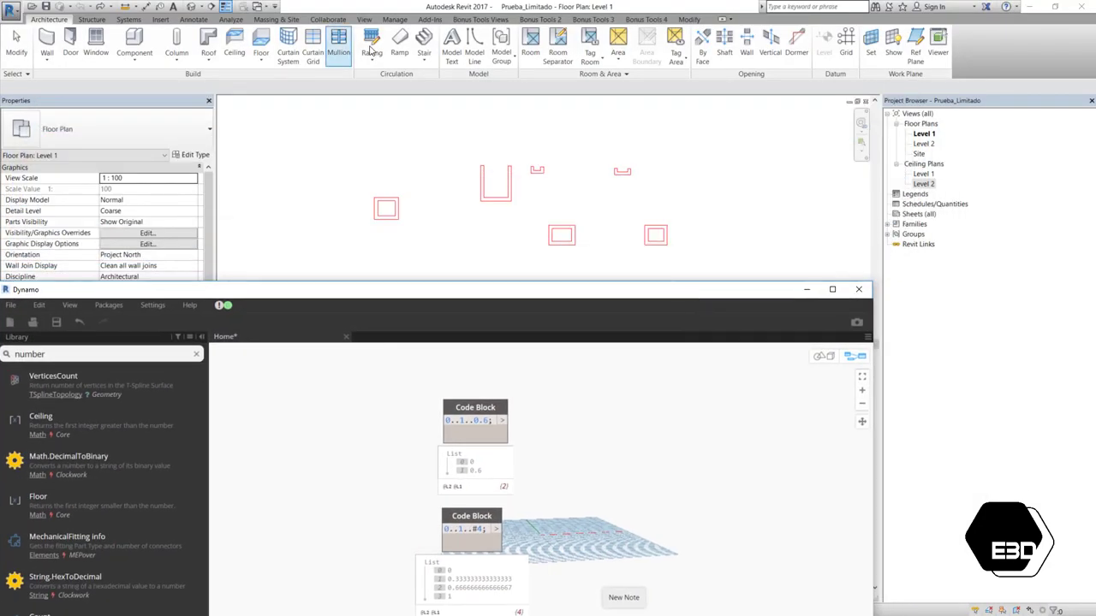
click(557, 47)
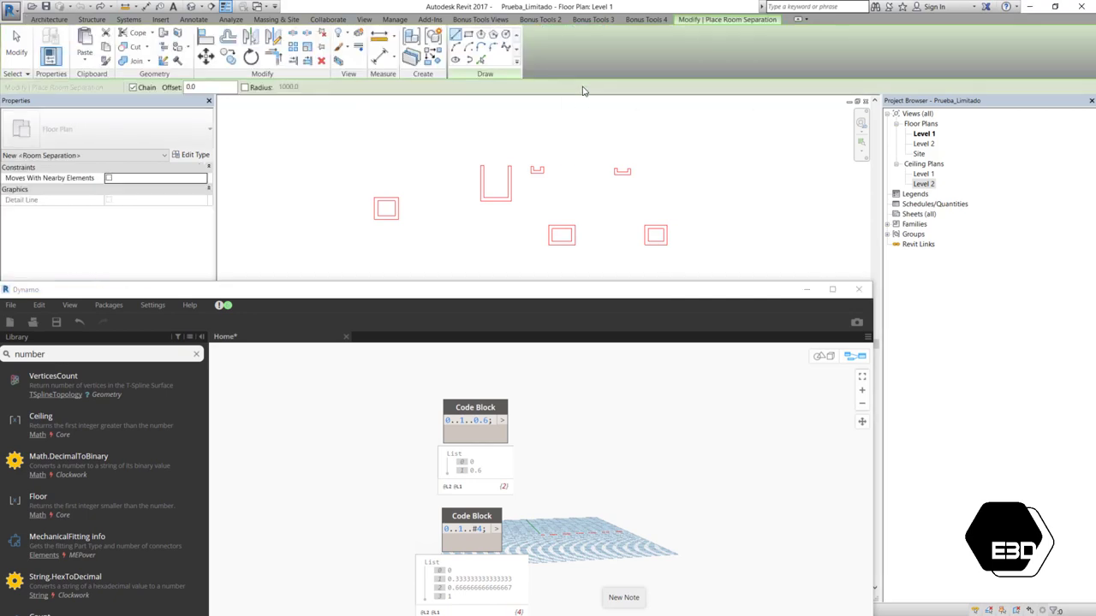
click(403, 149)
click(538, 149)
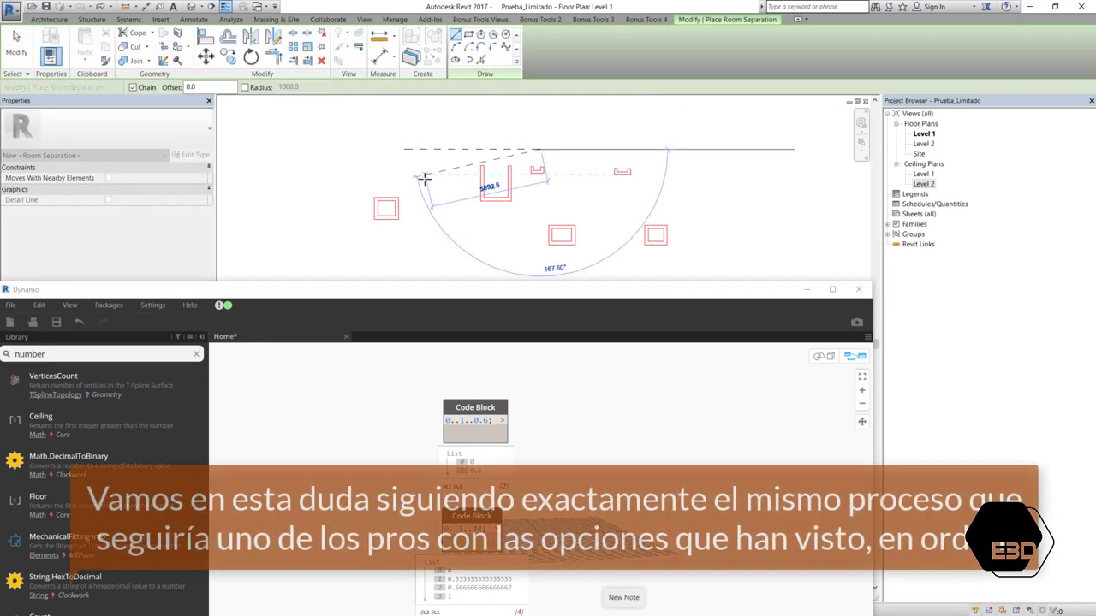
click(436, 164)
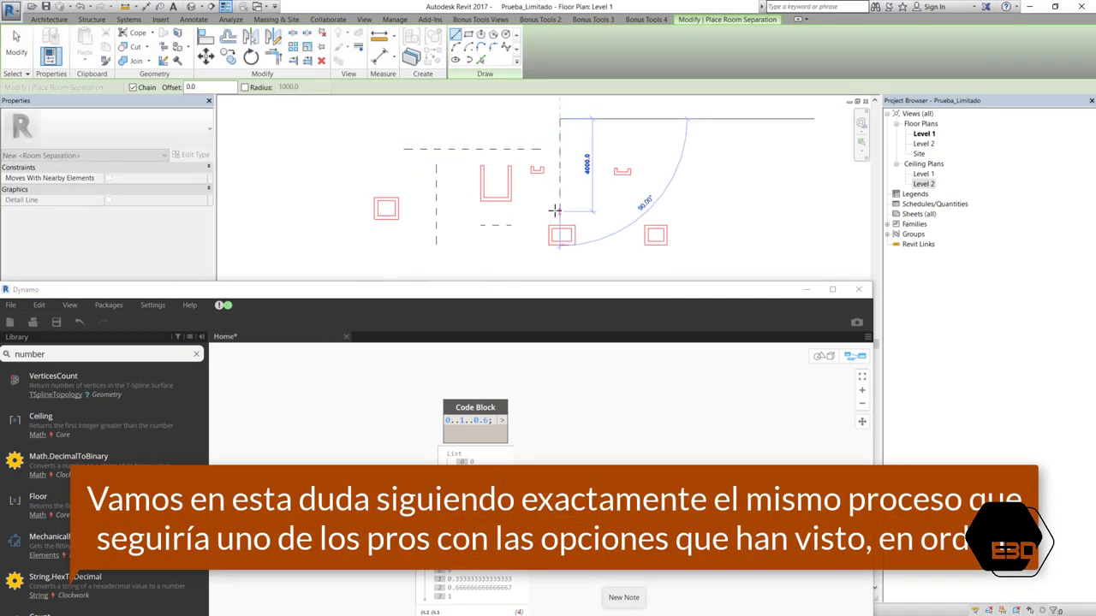
key(Escape)
key(Escape)
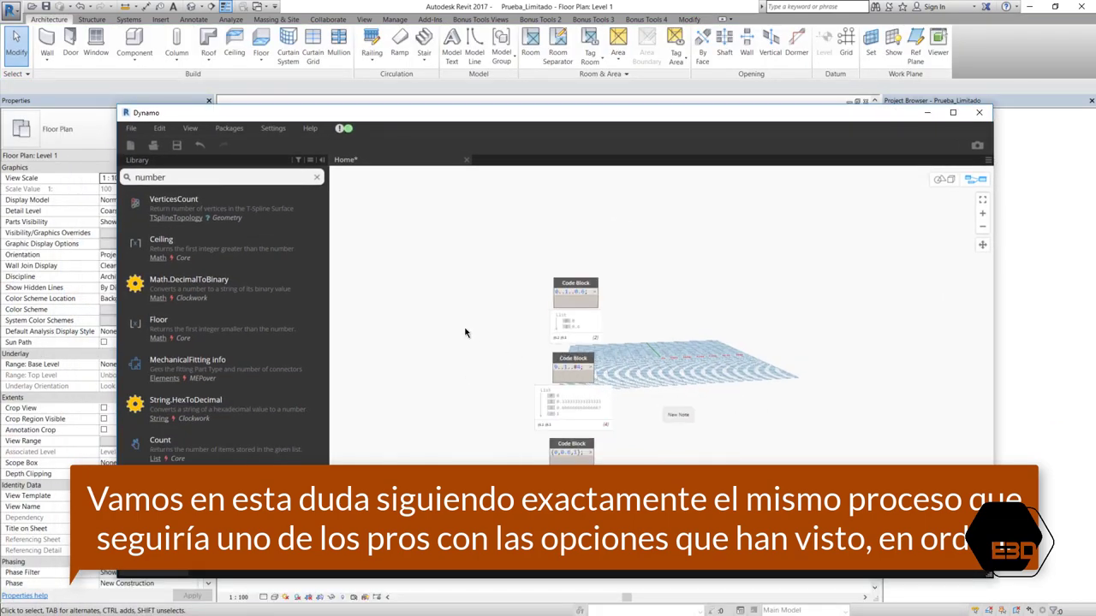
- Place Select Model Elements via a 'sele' search, maximize Dynamo, and scroll its 76-item list
click(211, 178)
text(select model elemnts)
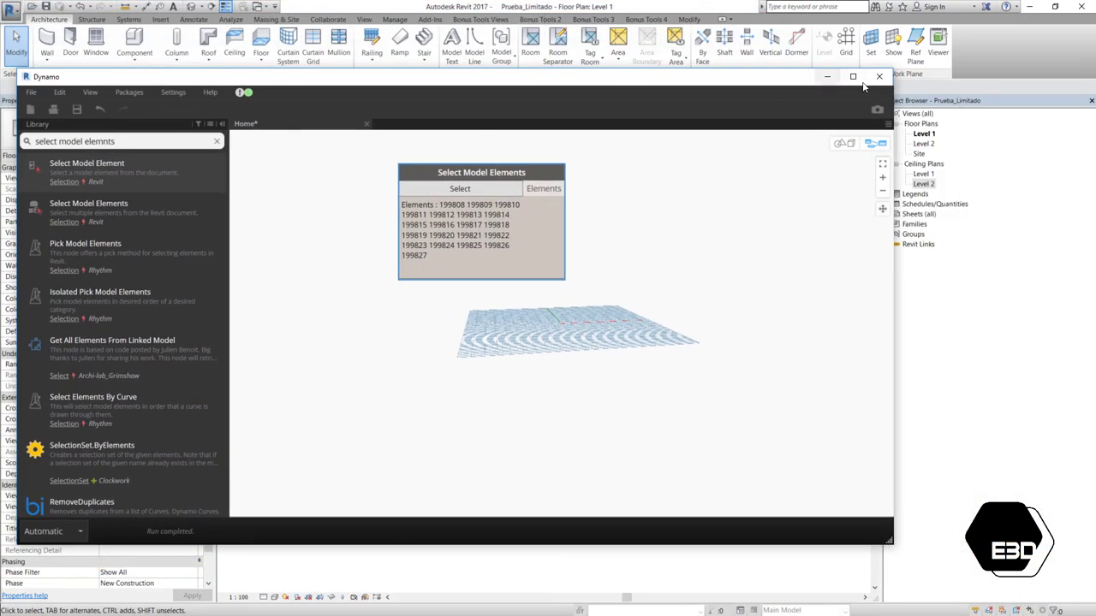
click(828, 77)
mouse_move(481, 222)
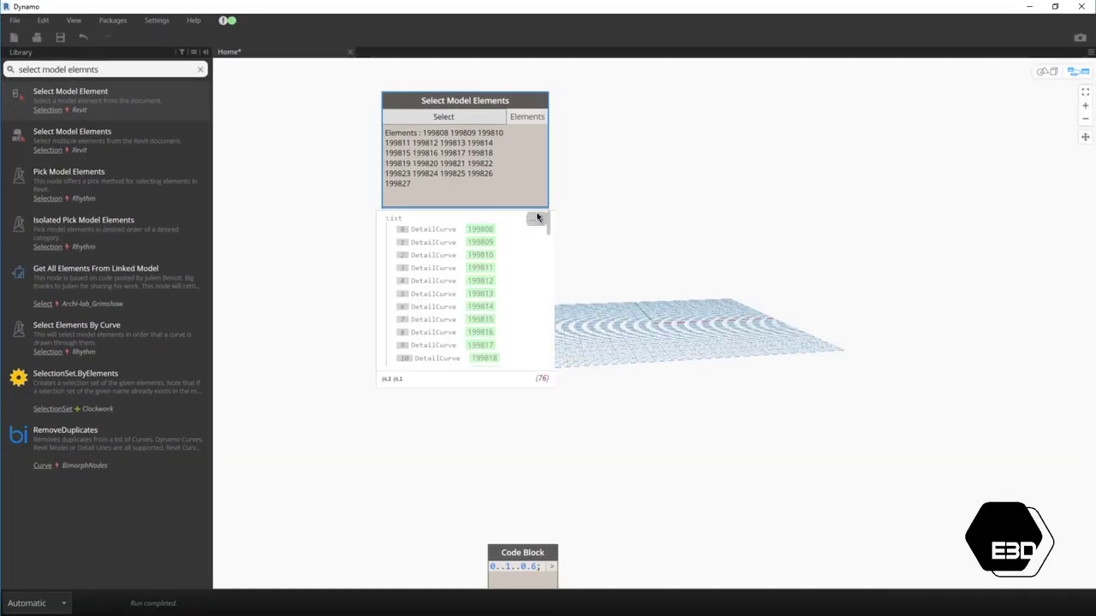
scroll(468, 255, down, 5)
scroll(468, 254, down, 5)
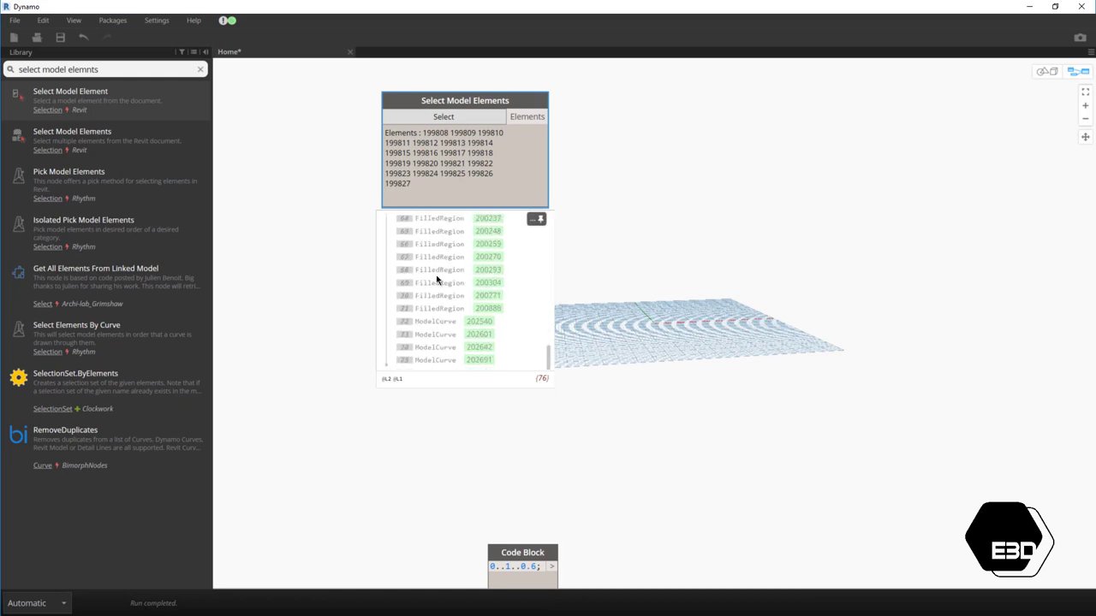
- Place a String from Object node and wire the selected elements into its obj input
scroll(306, 355, down, 2)
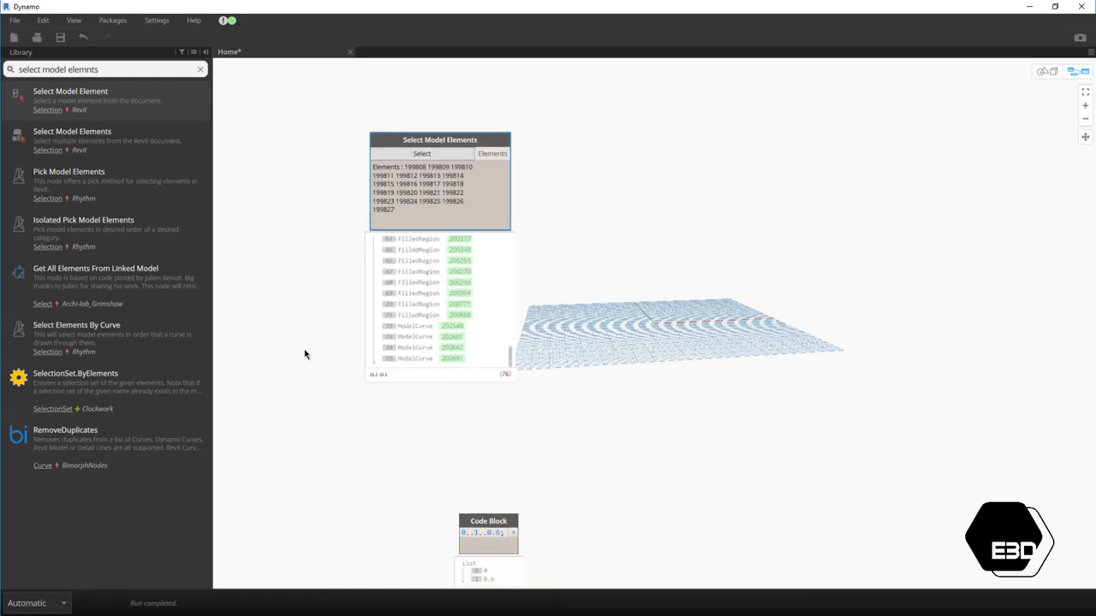
text(string)
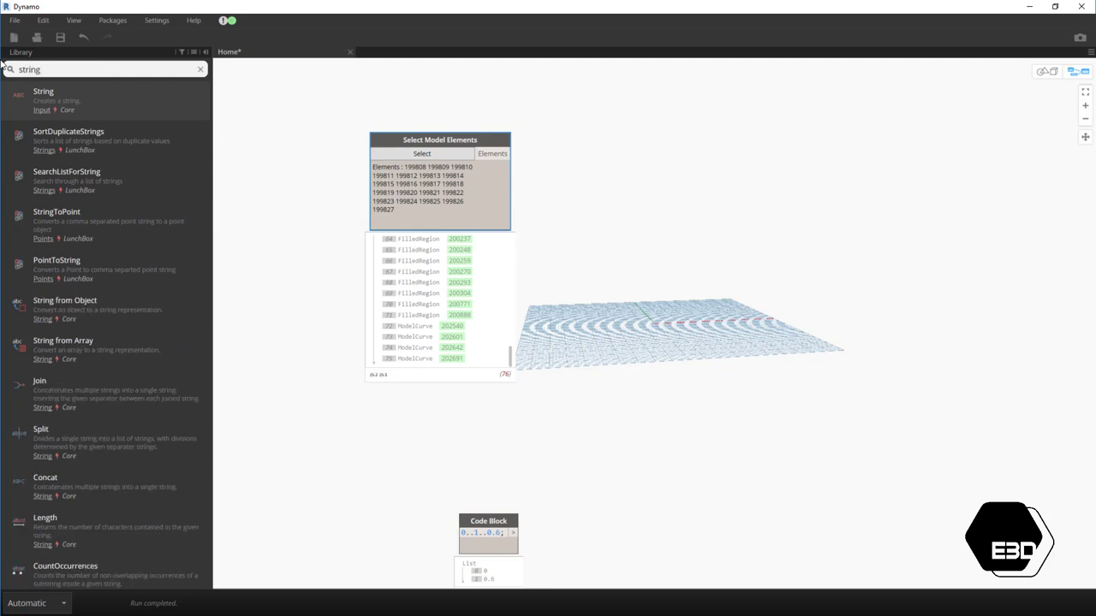
text( to objec)
key(Return)
drag(636, 321, 493, 156)
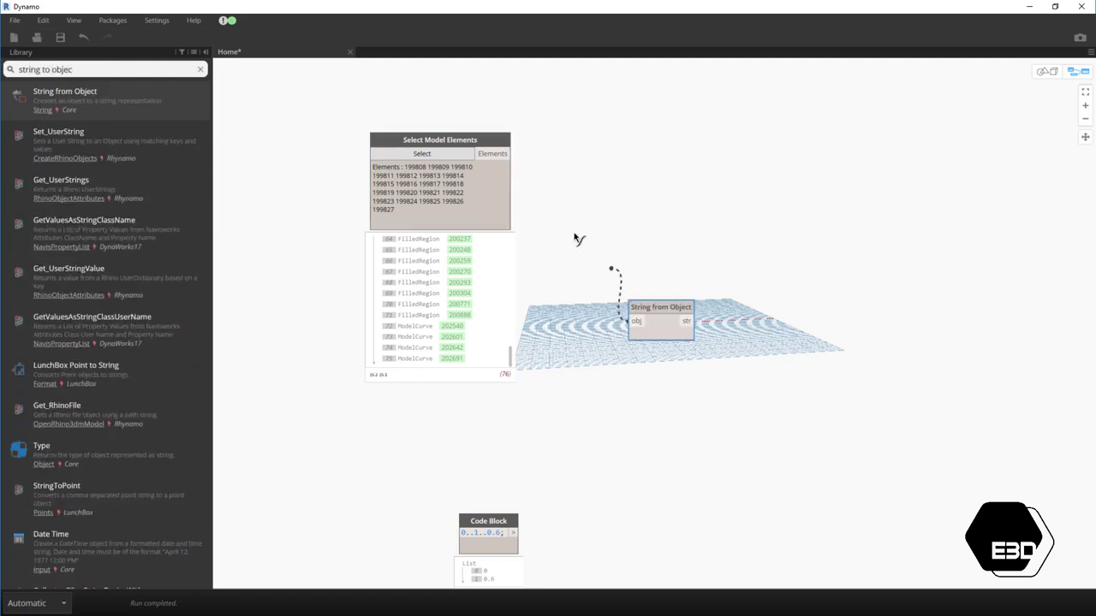
drag(684, 332, 660, 186)
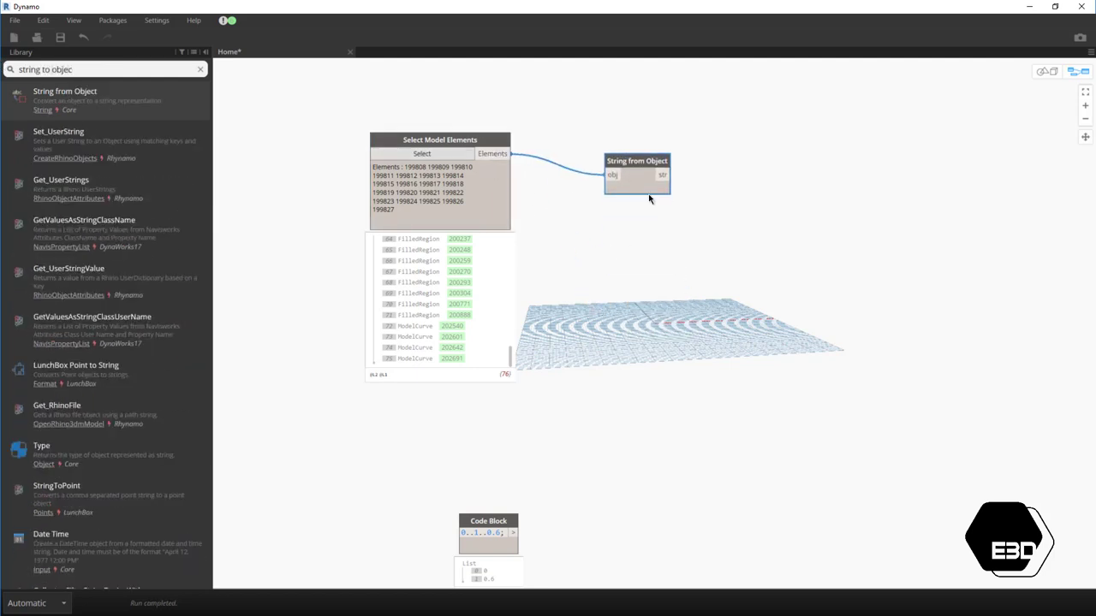
- Scroll both previews, pick ModelCurve 202540, then minimize Dynamo to the Revit plan
scroll(652, 244, down, 5)
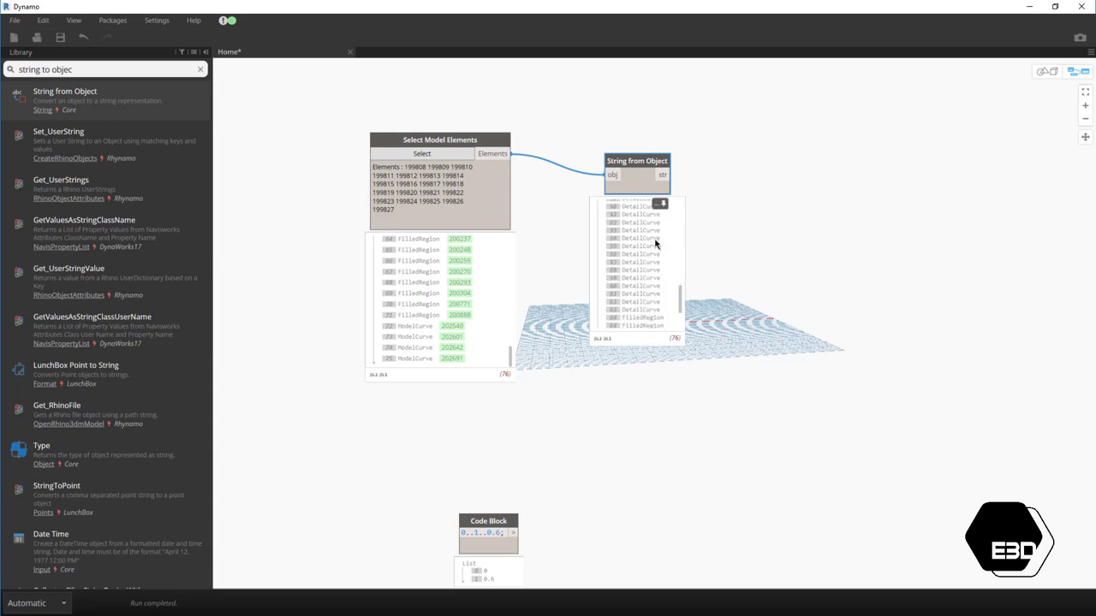
scroll(651, 245, down, 5)
scroll(628, 288, up, 3)
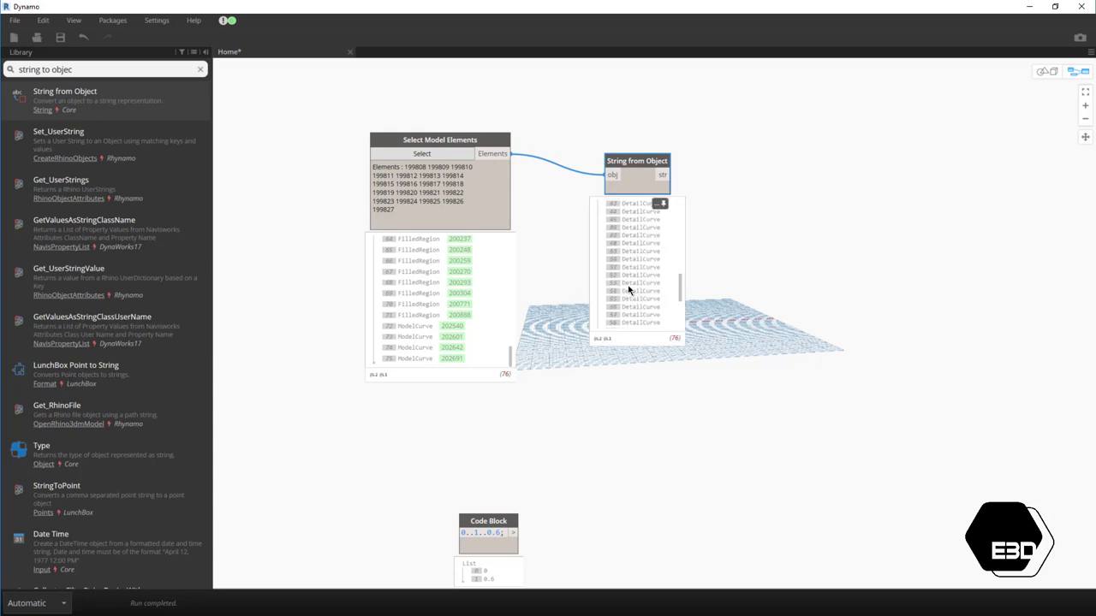
scroll(629, 291, up, 7)
scroll(359, 323, up, 2)
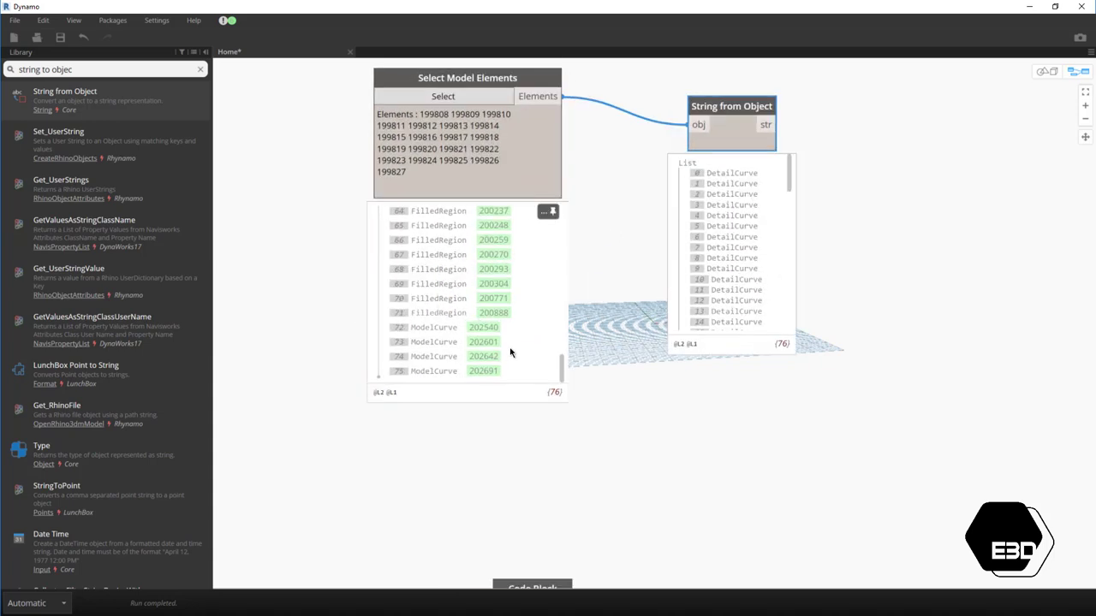
scroll(553, 282, down, 1)
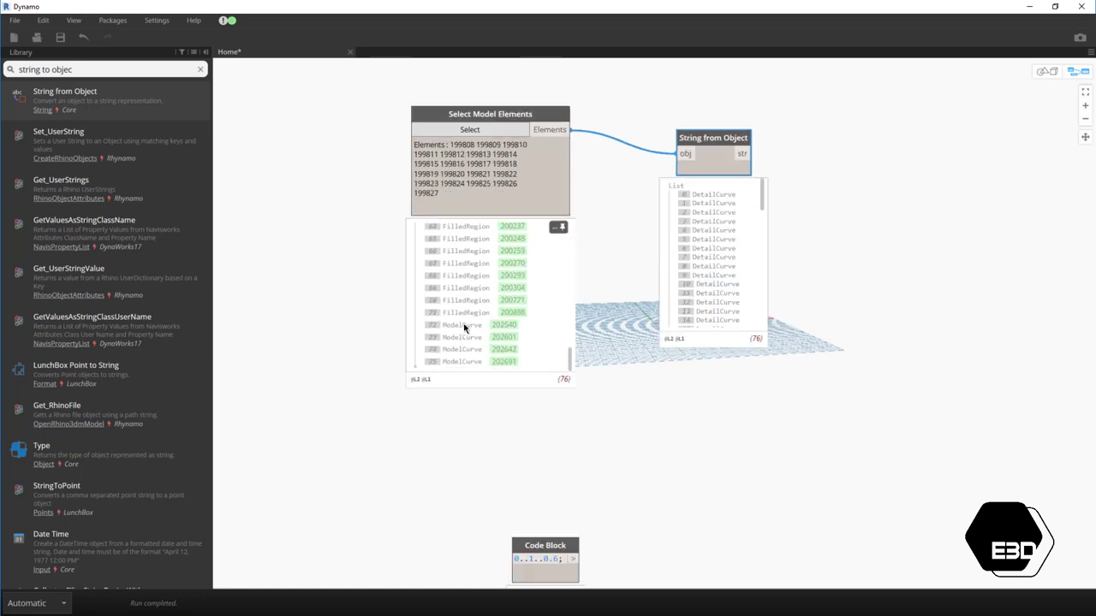
click(479, 325)
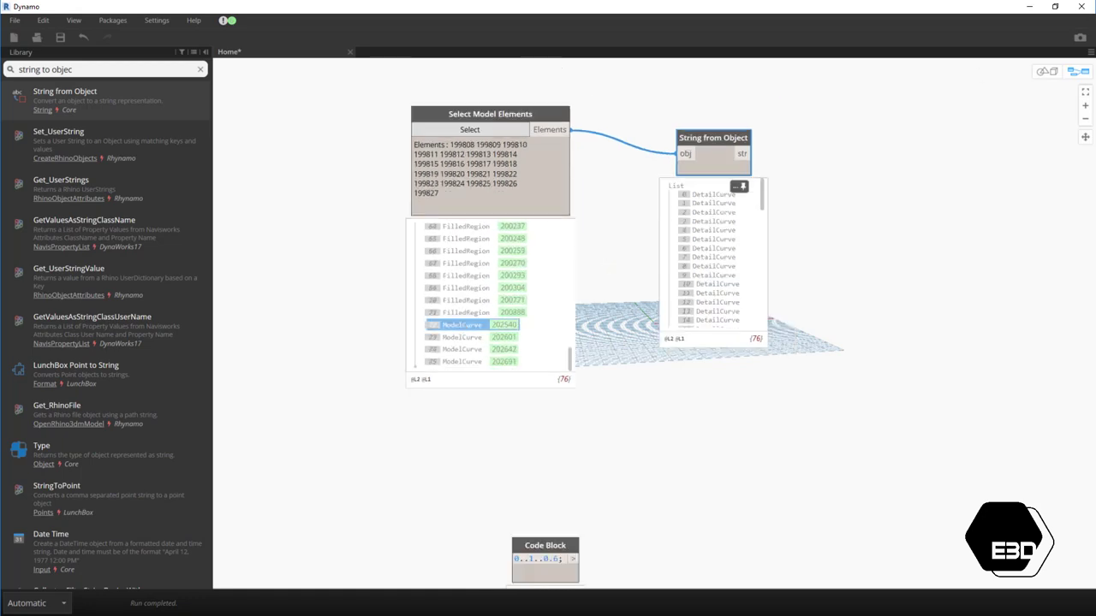
click(1030, 7)
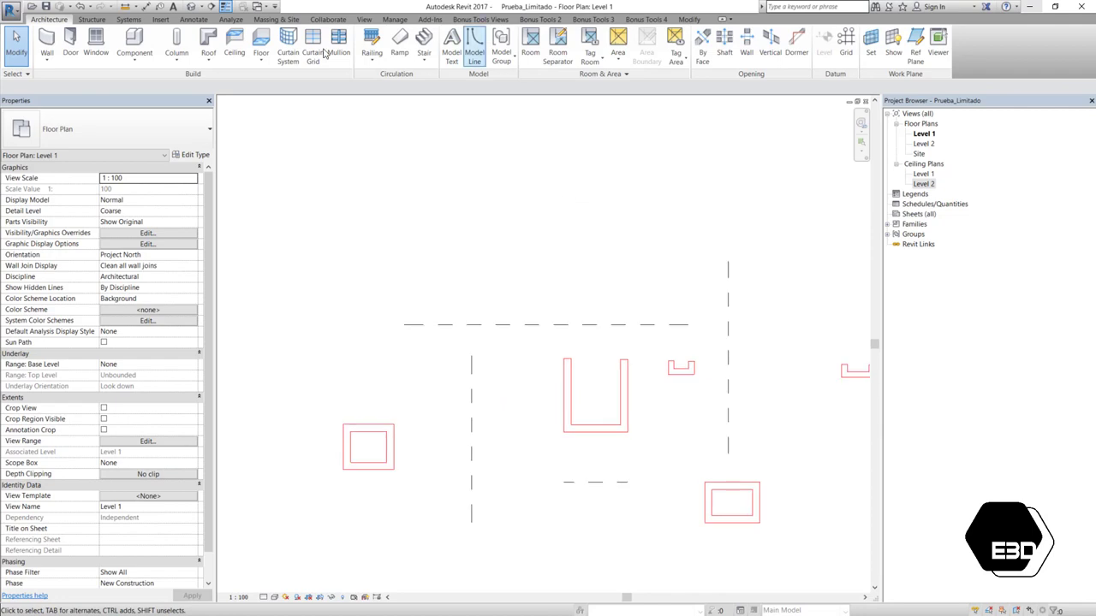
- Draw a sloped model line above the room separation lines in the plan
click(474, 51)
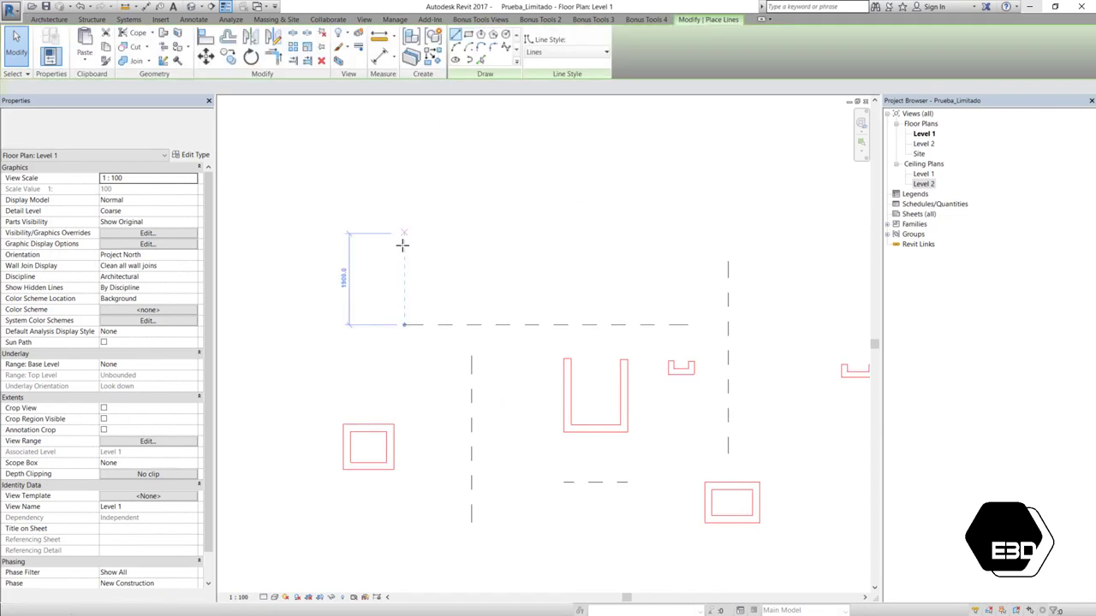
click(336, 284)
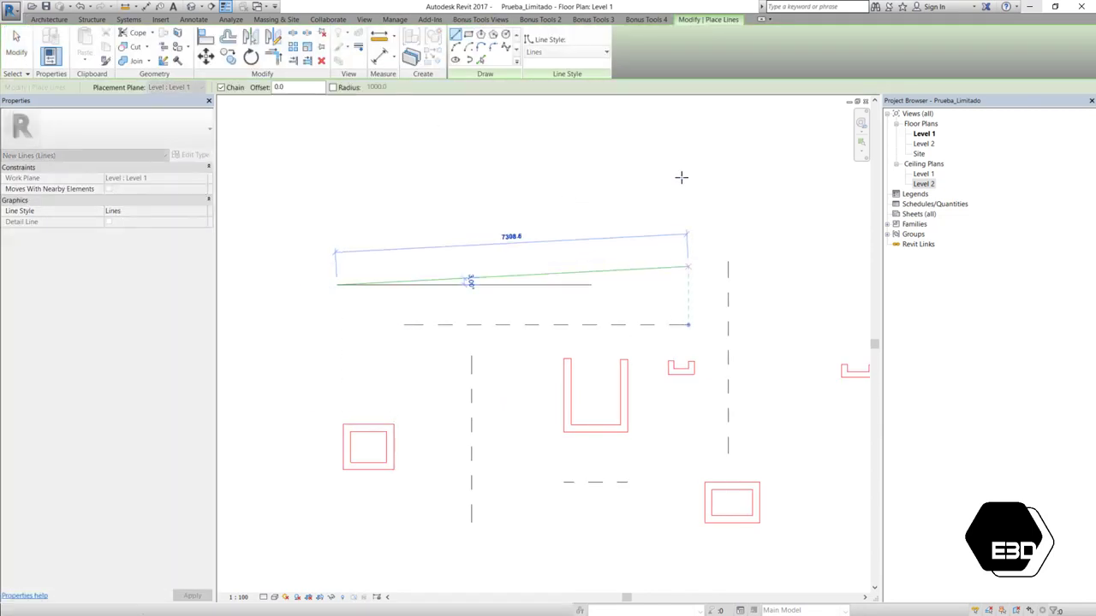
click(680, 175)
key(Escape)
key(Escape)
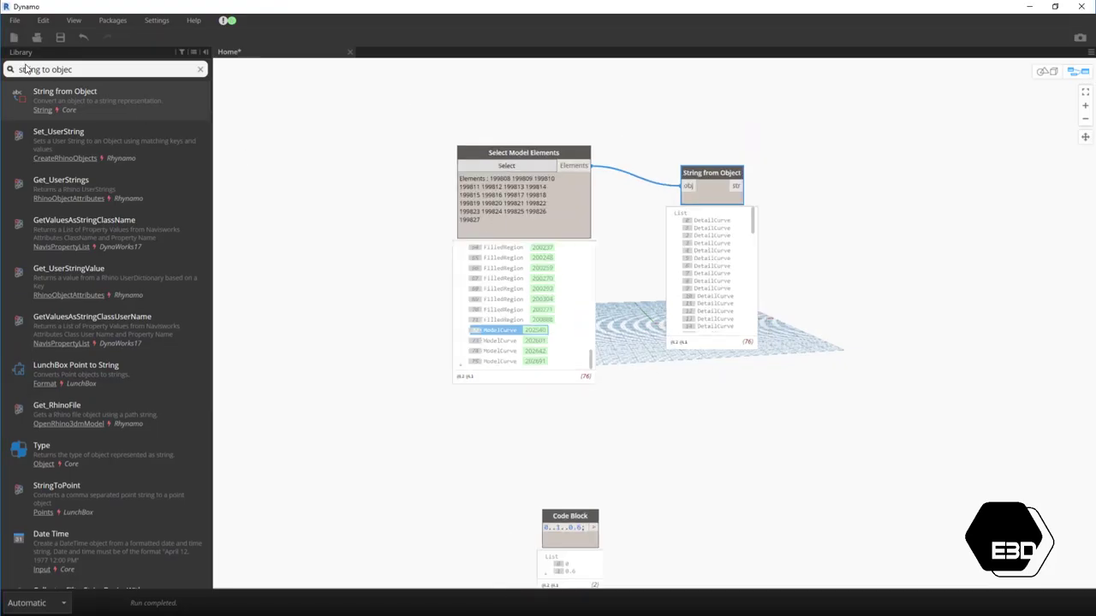
- Inspect the new model line and a room separation line in the Revit plan
click(1027, 7)
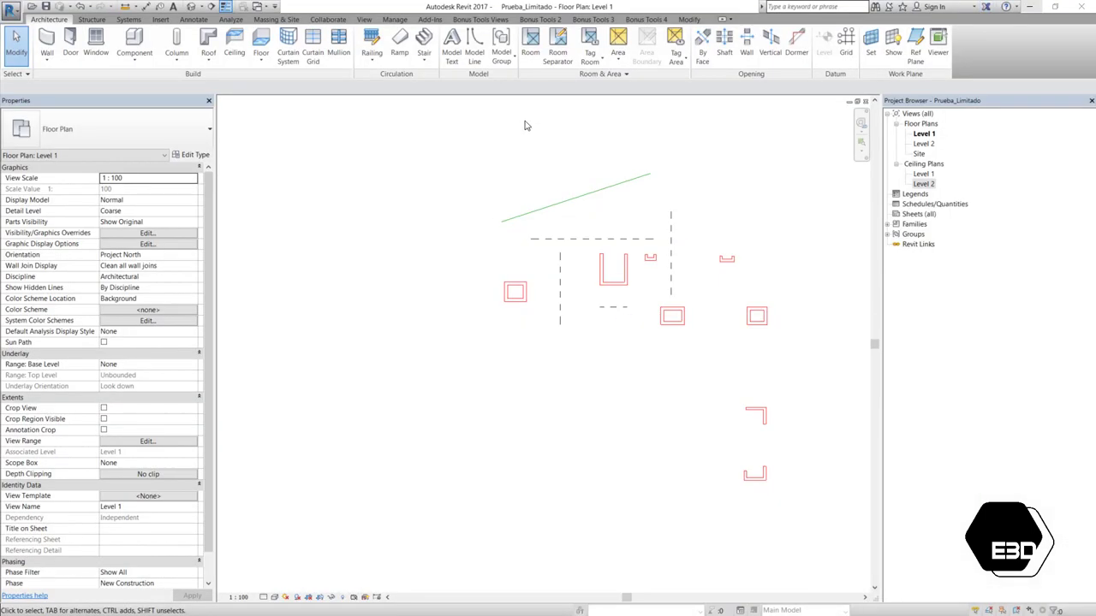
click(563, 201)
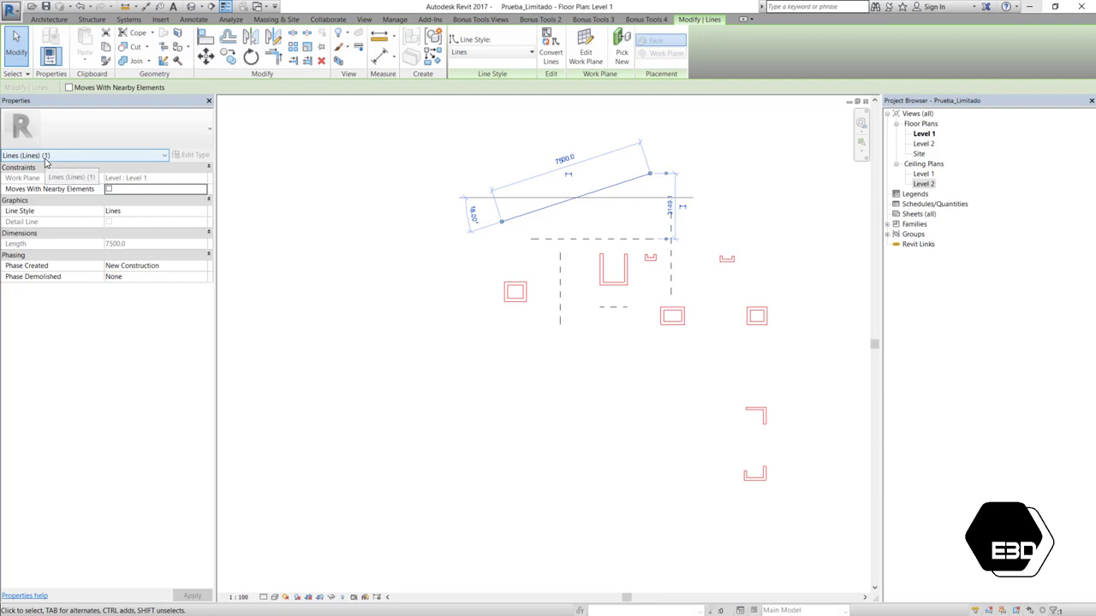
click(508, 245)
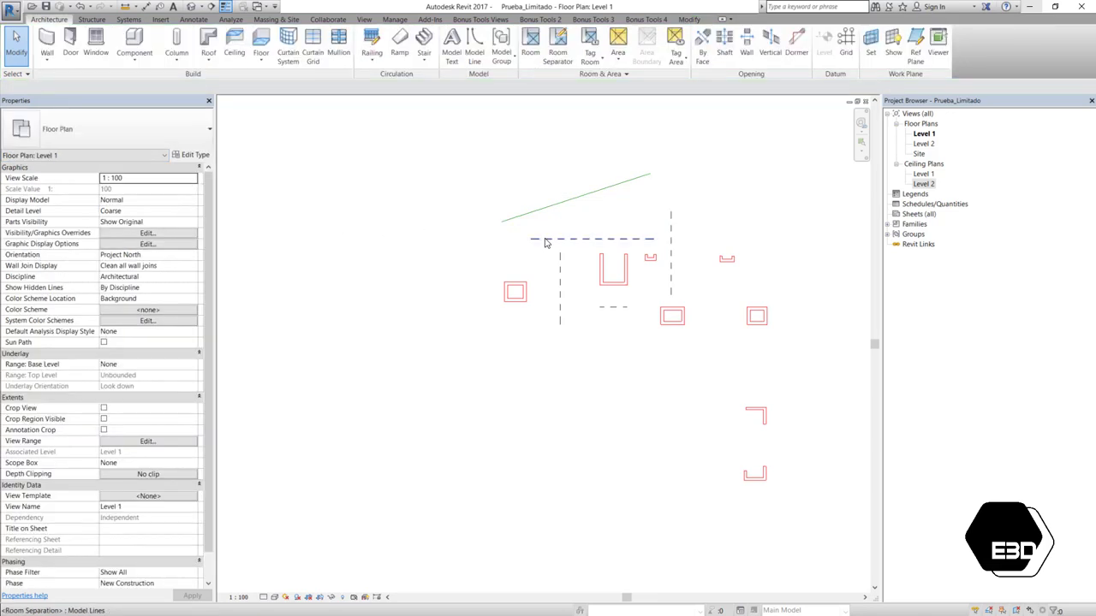
click(530, 238)
click(551, 410)
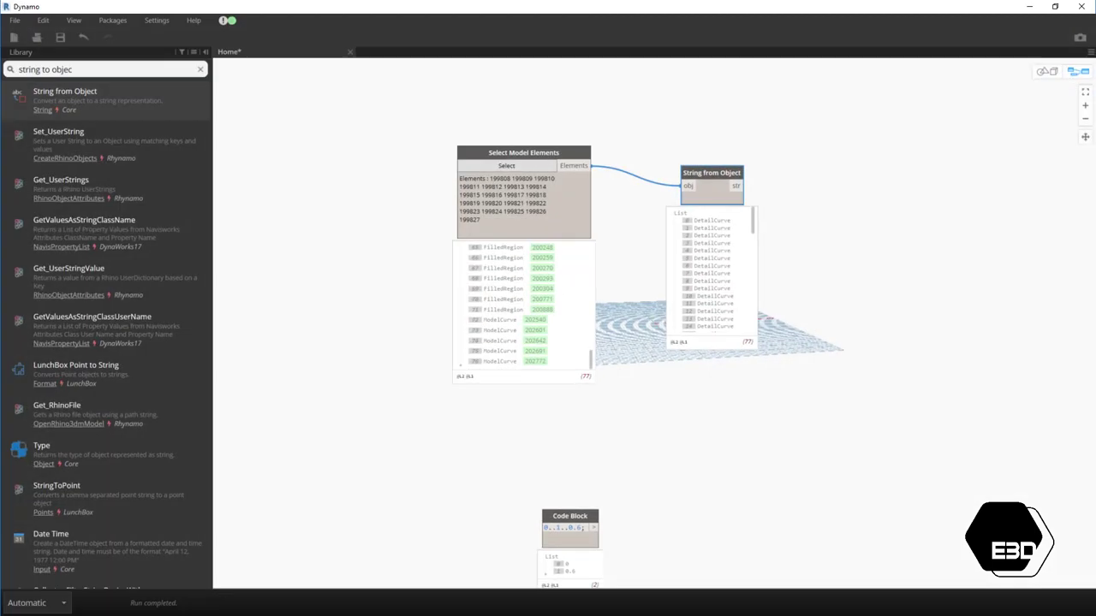
- Add an Element.GetParameterValueByName node at the graph's upper right
drag(94, 69, 4, 68)
text(get pa)
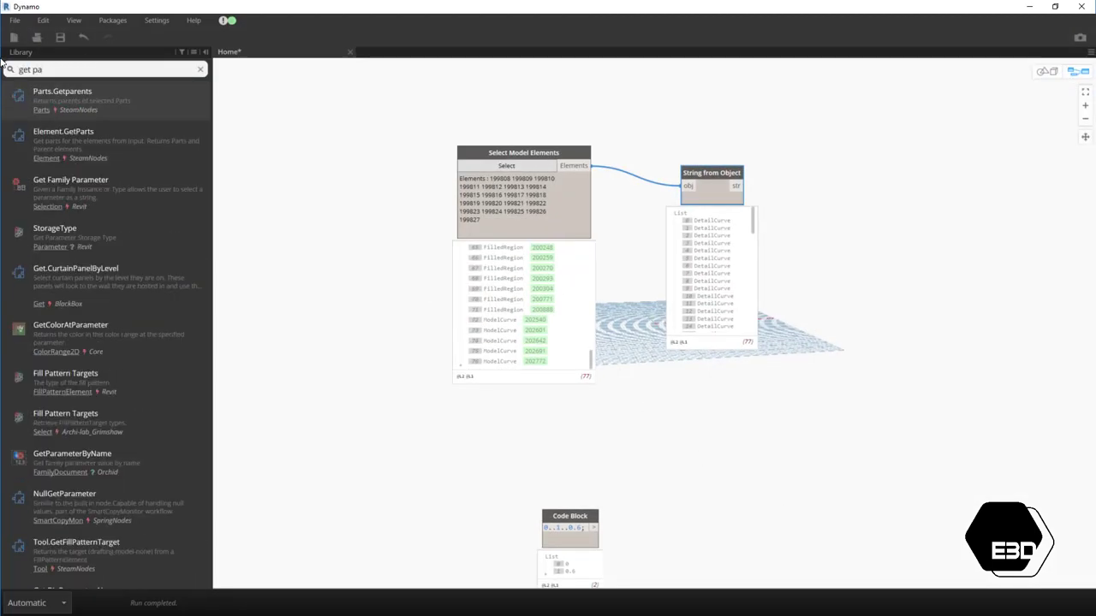
text(rameter)
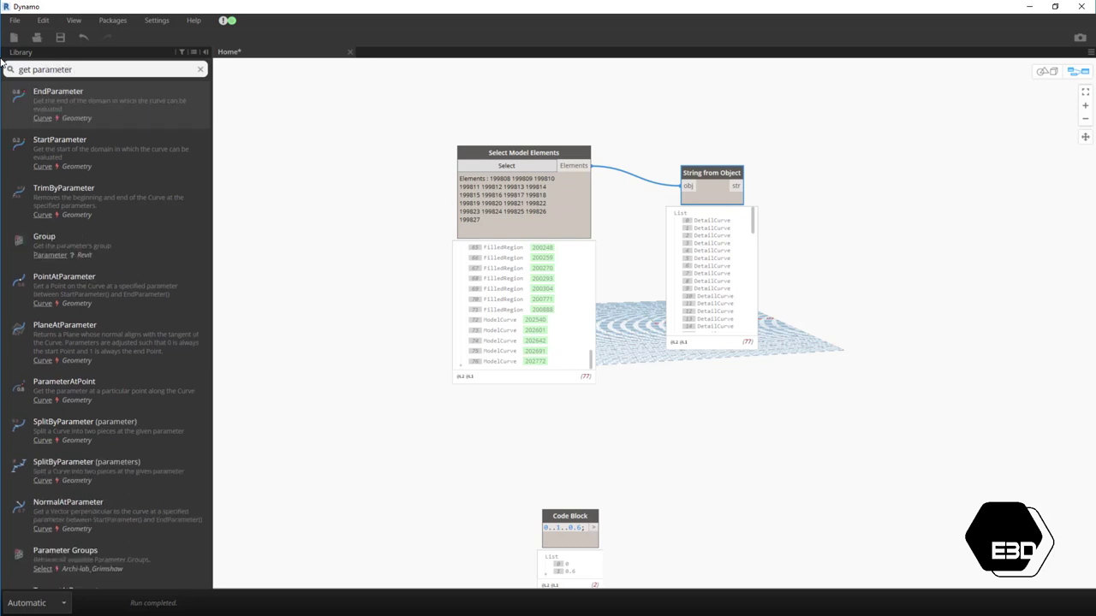
text( val)
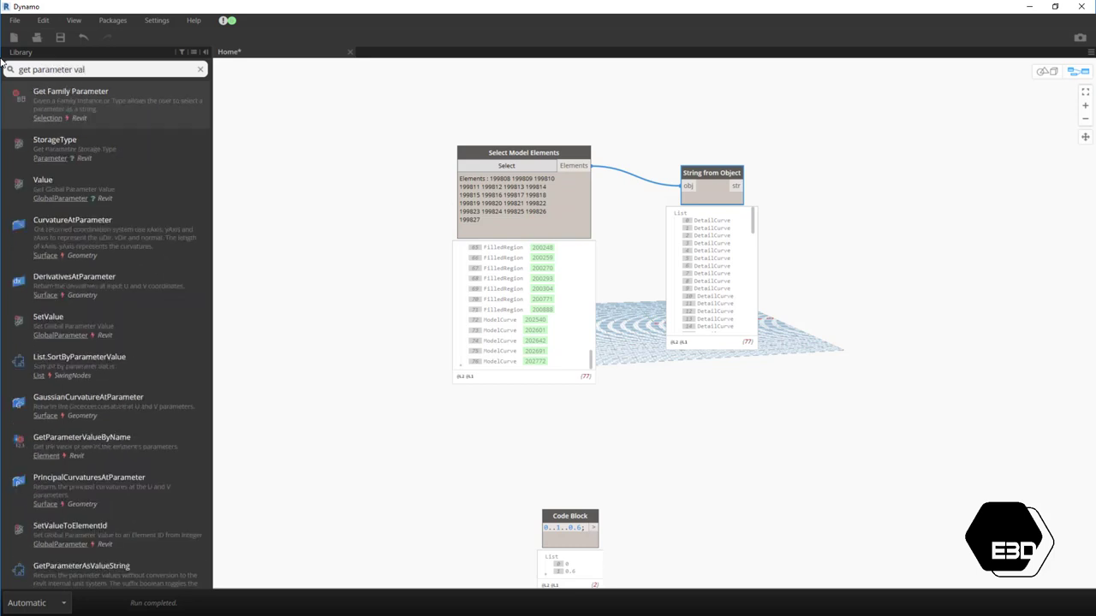
text(ue by name)
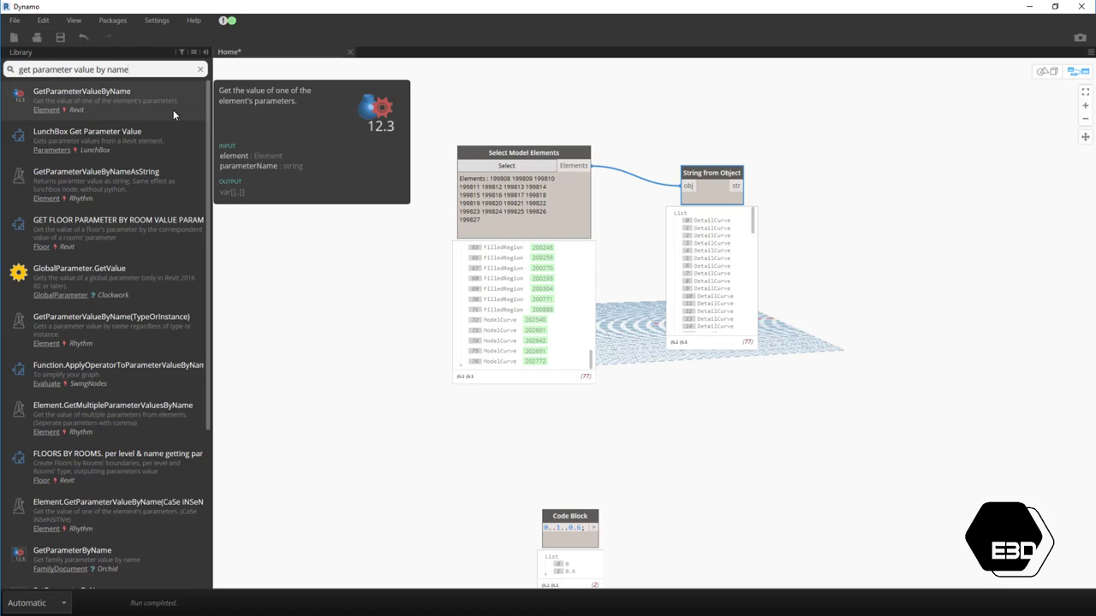
click(173, 110)
drag(707, 323, 755, 99)
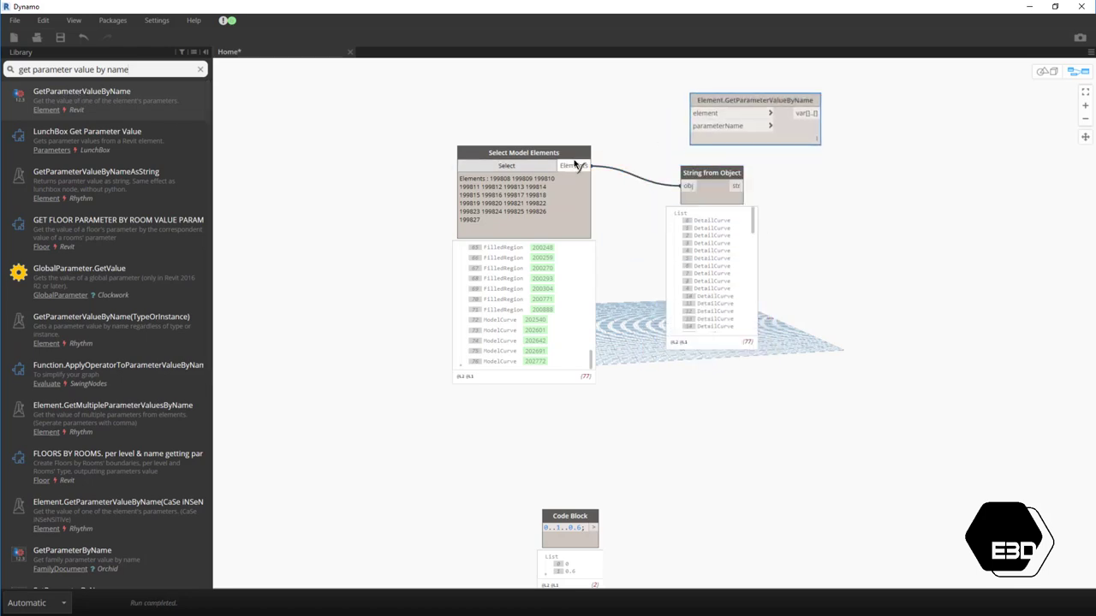
- Check the green model line and dashed line in Revit, then add an empty Code Block
click(1029, 6)
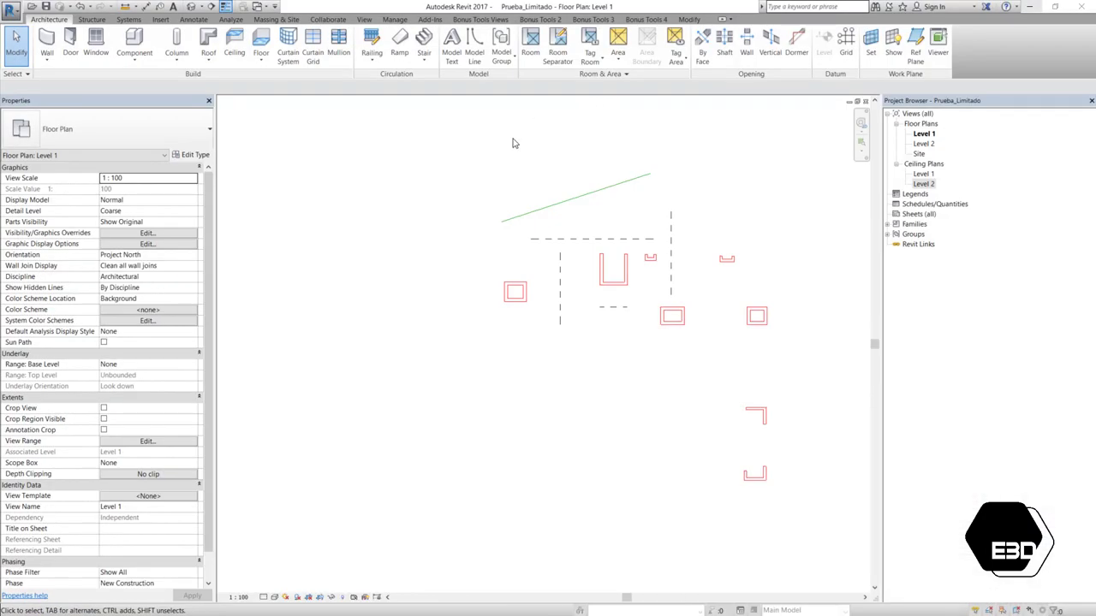
click(557, 204)
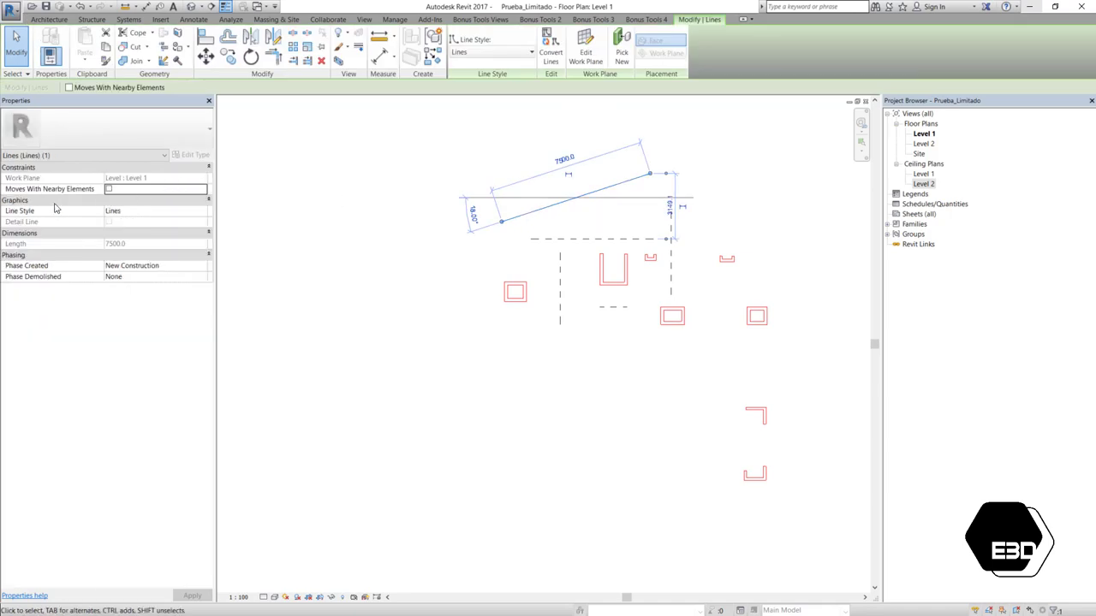
click(316, 221)
click(509, 219)
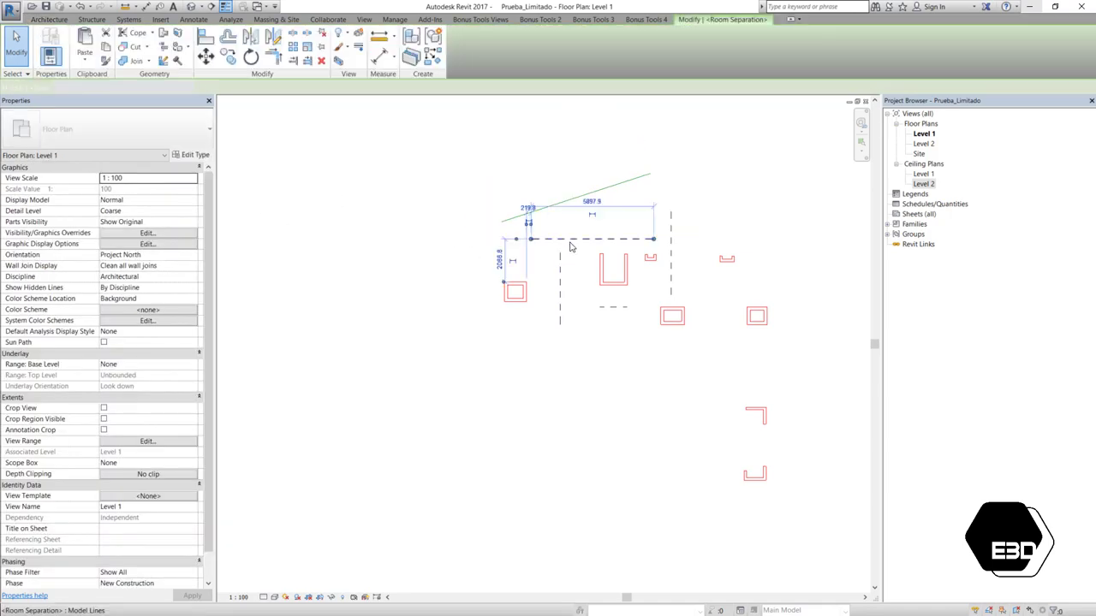
key(alt+Tab)
double_click(599, 128)
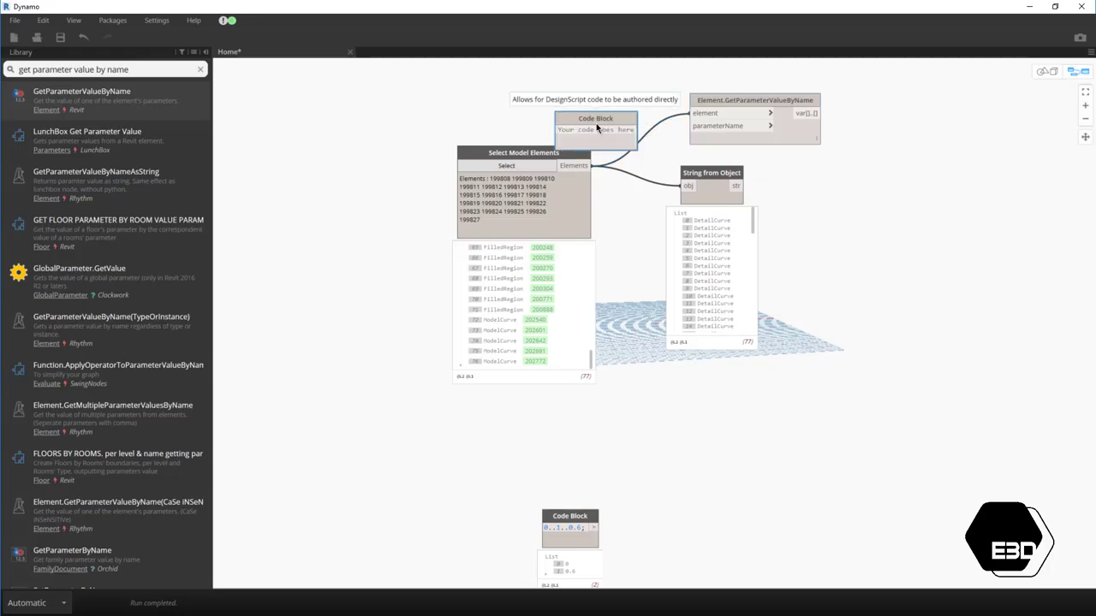
- Wire a "Type" Code Block to parameterName and move String from Object down
text("Typ)
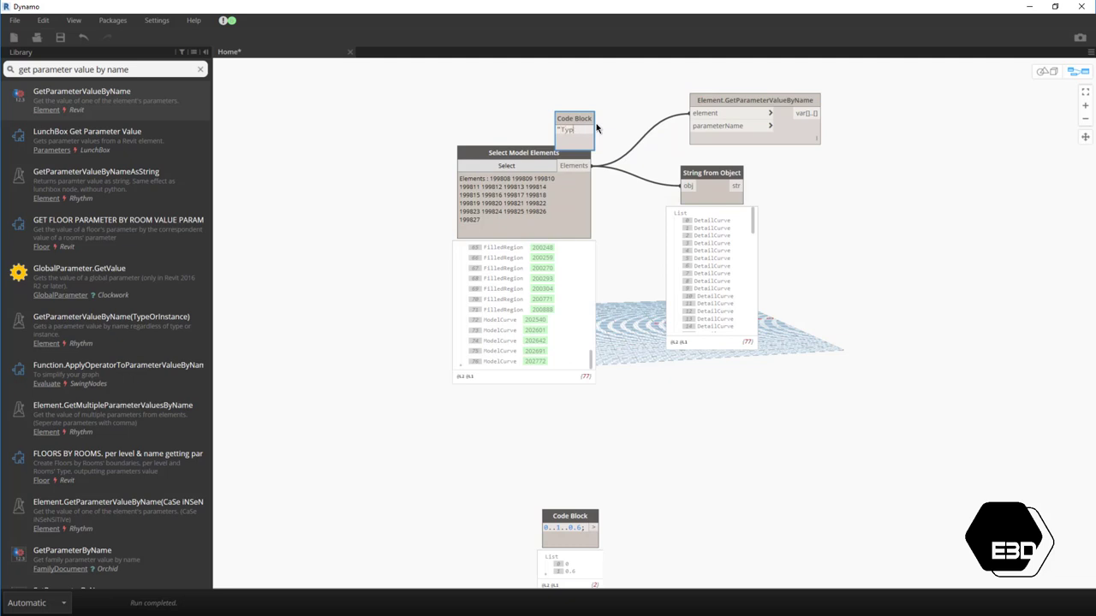
text(;)
click(597, 127)
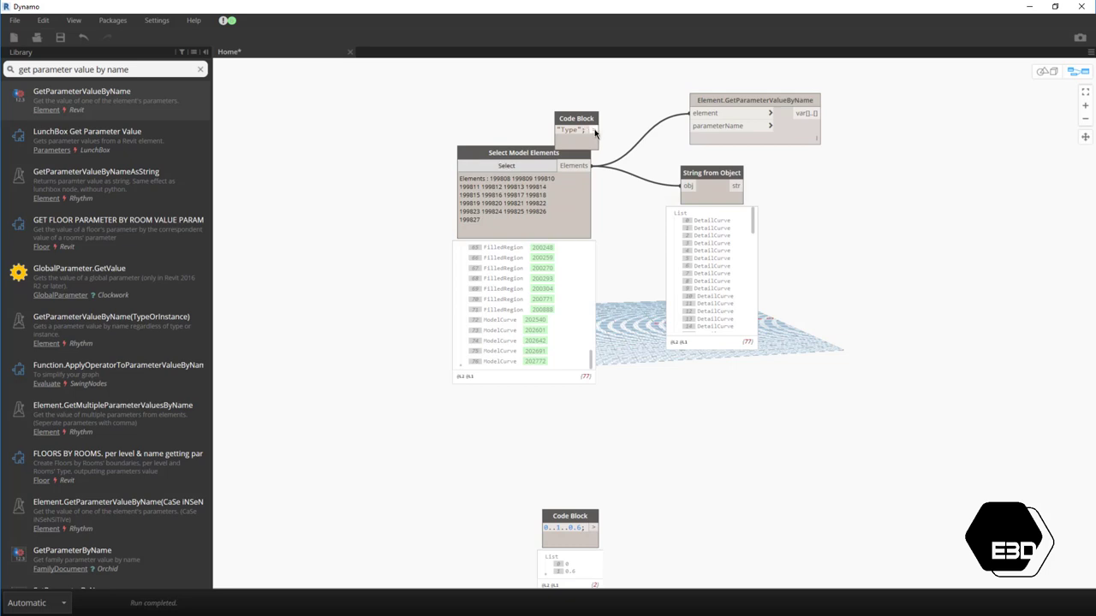
click(693, 125)
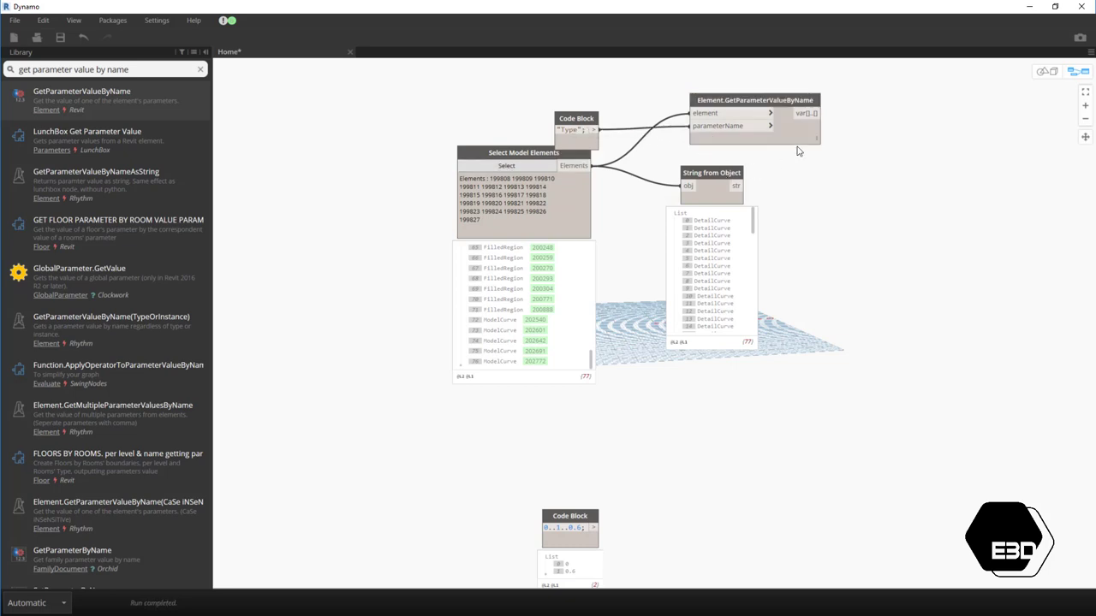
click(682, 197)
drag(689, 184, 678, 426)
scroll(815, 184, down, 5)
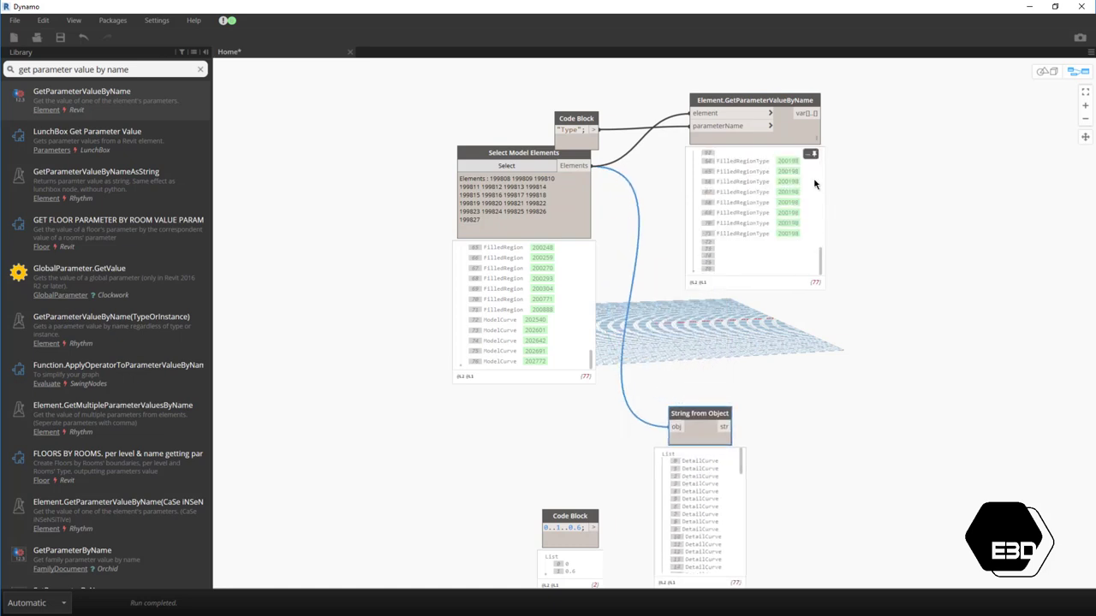
mouse_move(576, 118)
mouse_down()
mouse_move(643, 144)
mouse_move(521, 171)
mouse_up()
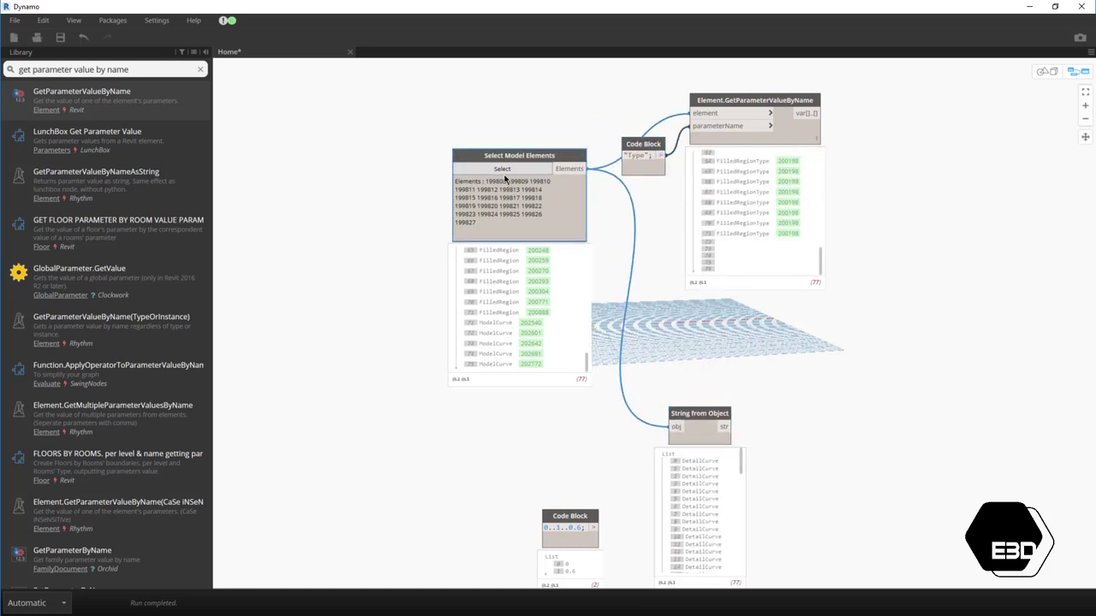
- Change the parameter name to "Line Style" to return GraphicsStyle values
click(628, 155)
text(Line)
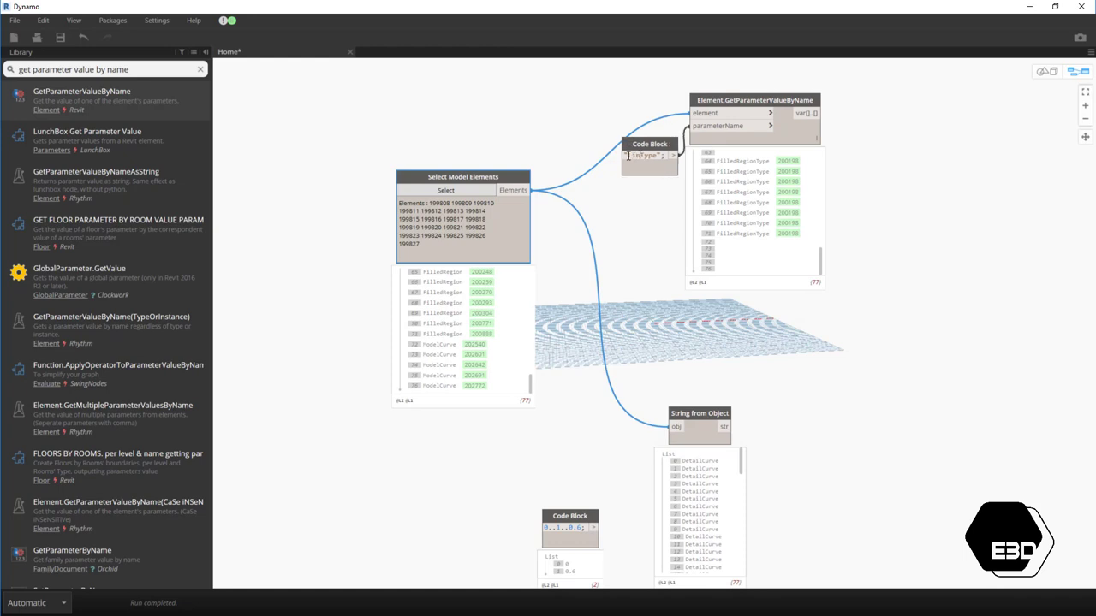
click(633, 232)
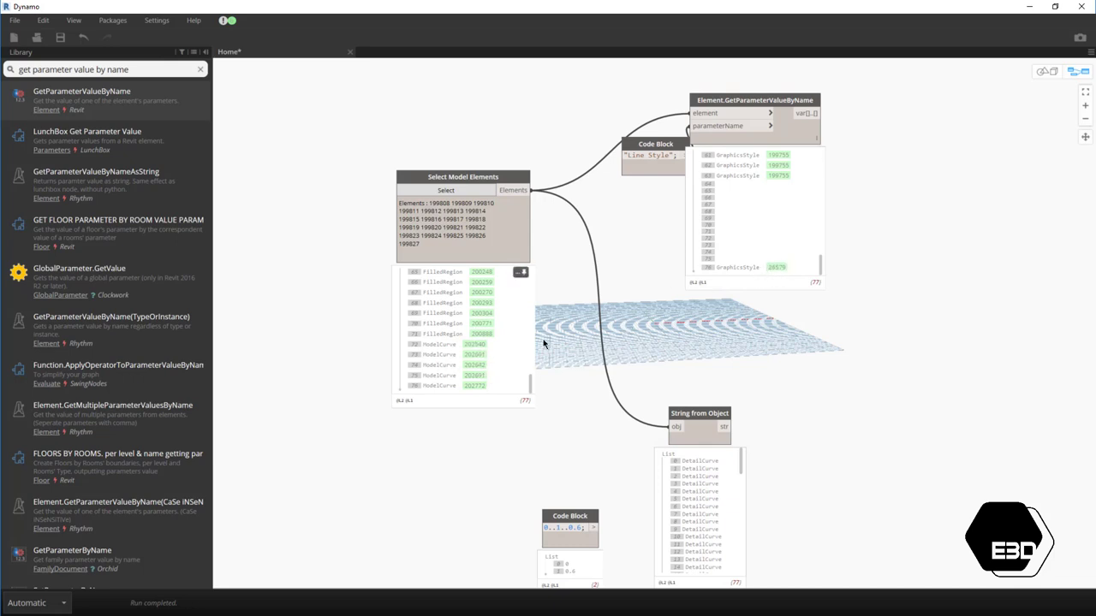
drag(623, 168, 587, 131)
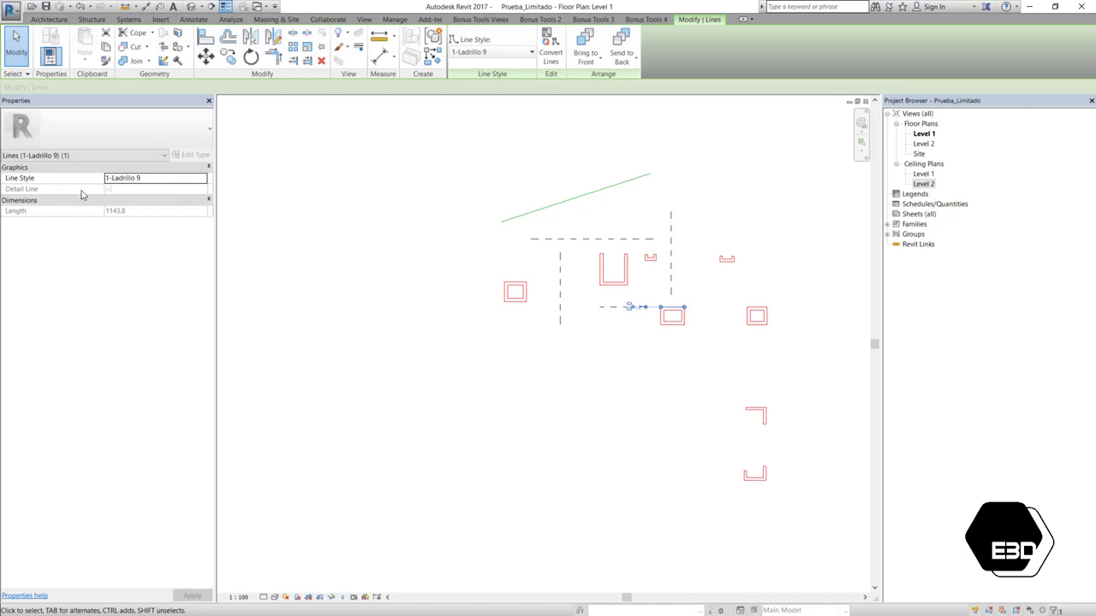
- Check the "Detail Line" parameter returns 1 or 0 per element, then move its Code Block down
click(240, 180)
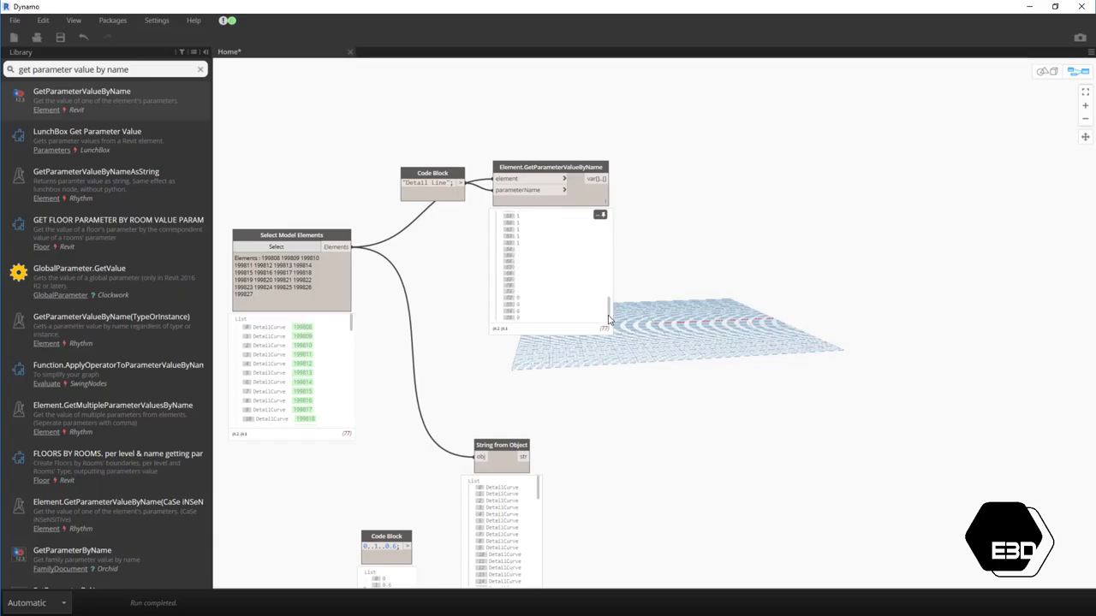
scroll(608, 317, up, 1)
scroll(613, 310, up, 1)
scroll(616, 306, up, 1)
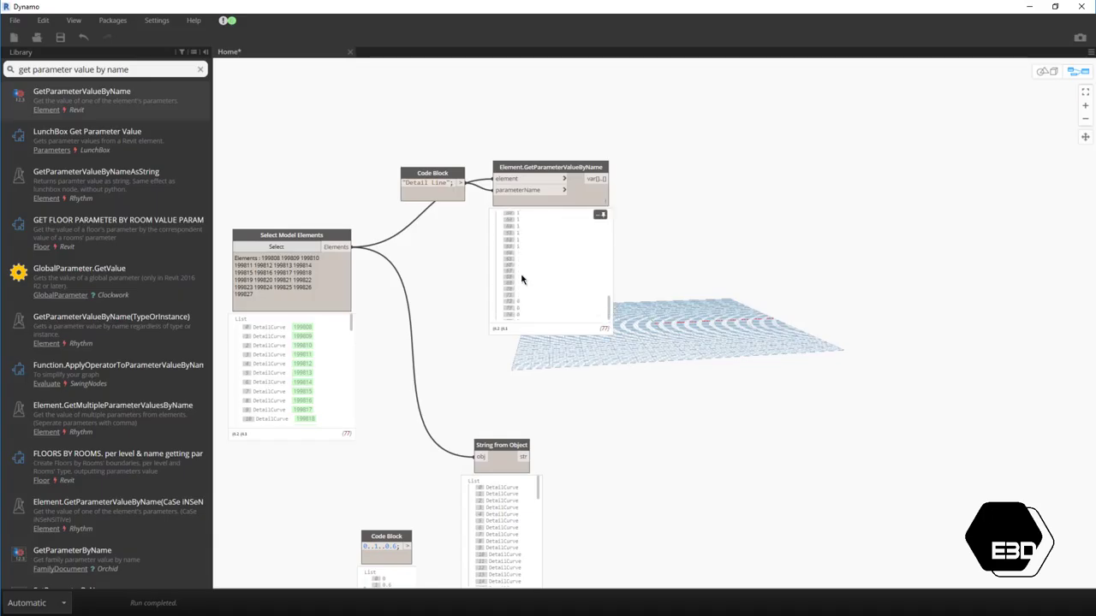
scroll(279, 363, down, 3)
scroll(278, 365, down, 5)
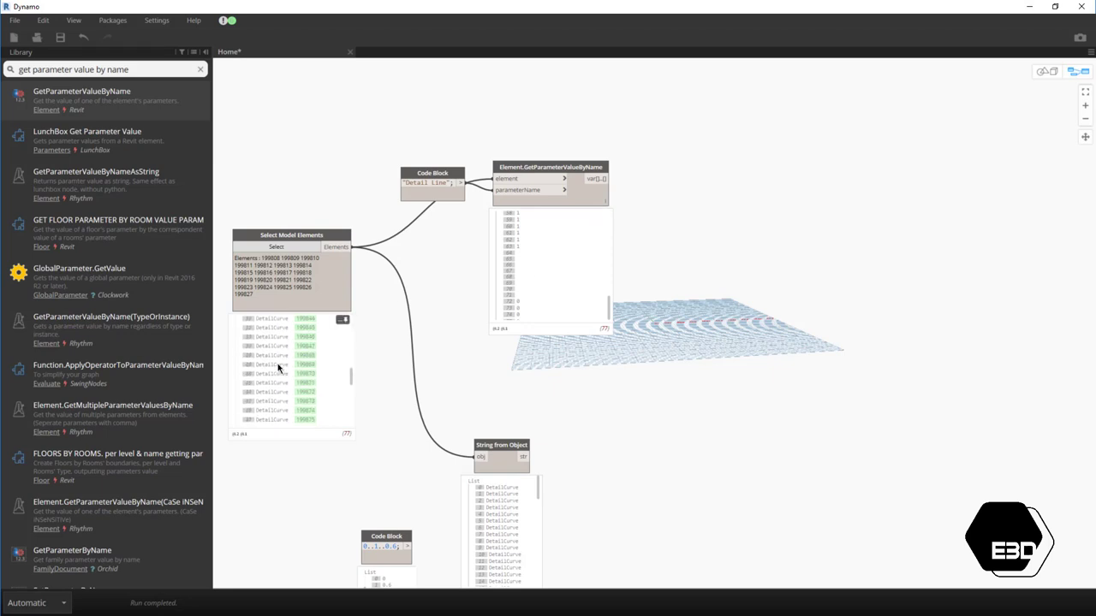
scroll(277, 367, down, 5)
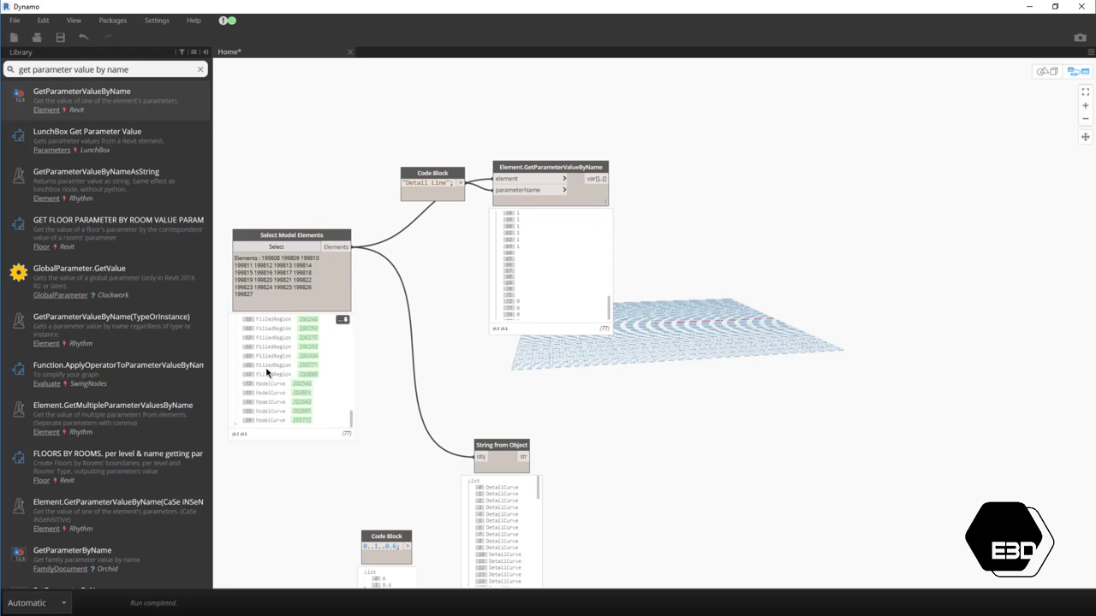
scroll(268, 373, up, 2)
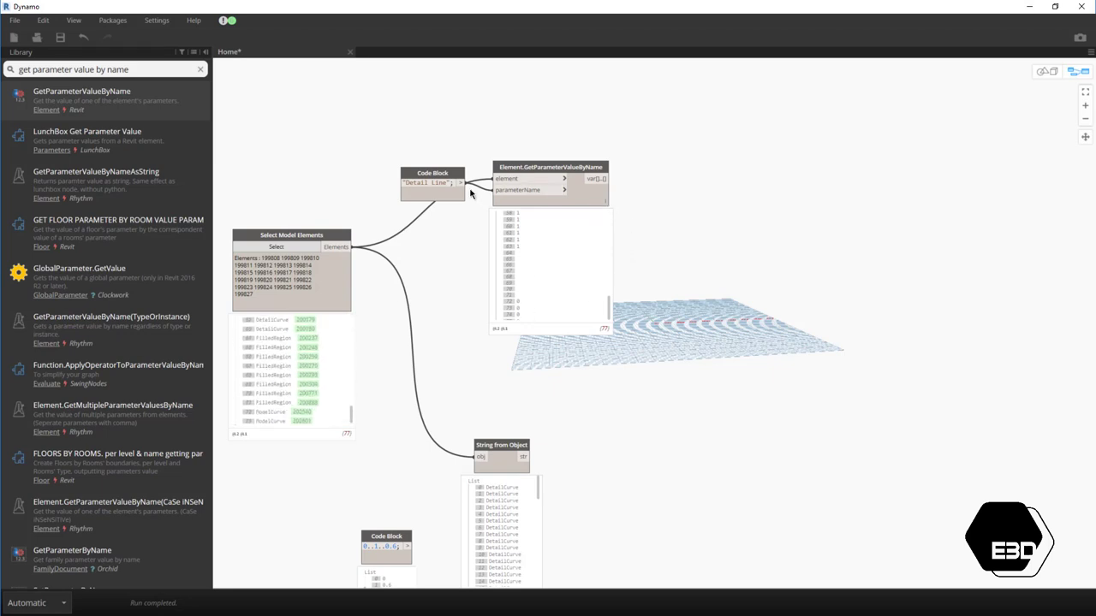
drag(447, 197, 452, 246)
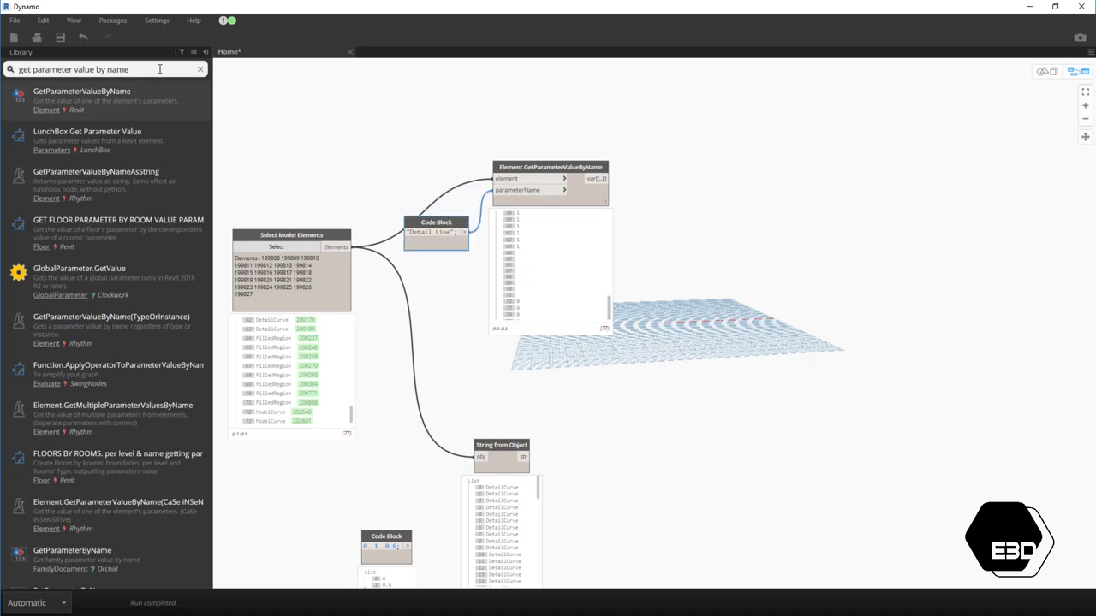
drag(159, 69, 2, 73)
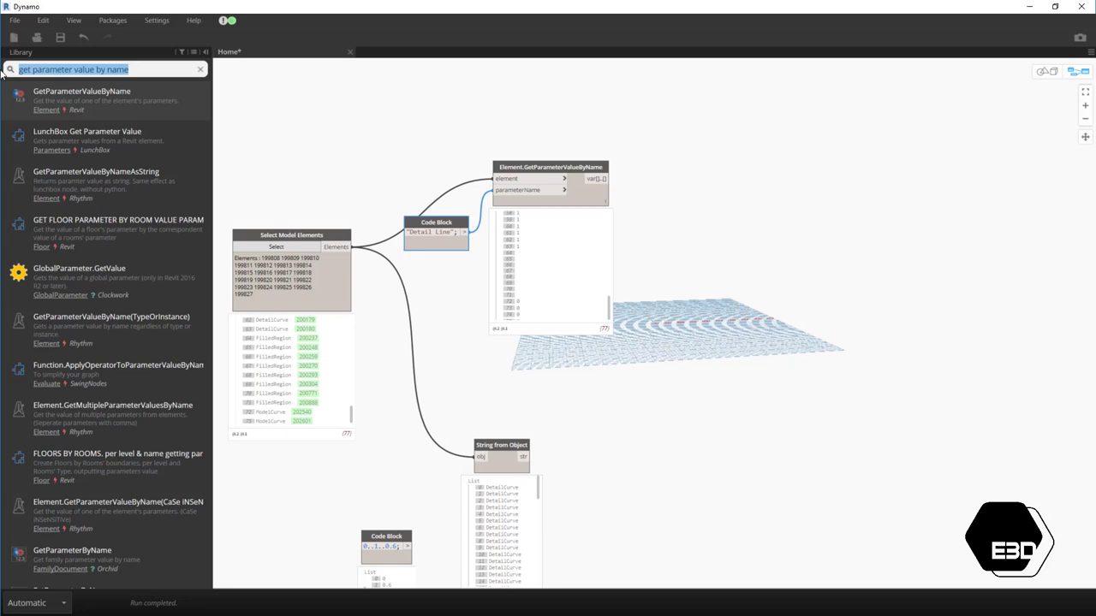
- Place a <= comparison node against 1 and shift the If node slightly right
text(=)
mouse_move(51, 176)
mouse_down()
mouse_move(681, 334)
mouse_move(682, 188)
mouse_move(781, 202)
mouse_up()
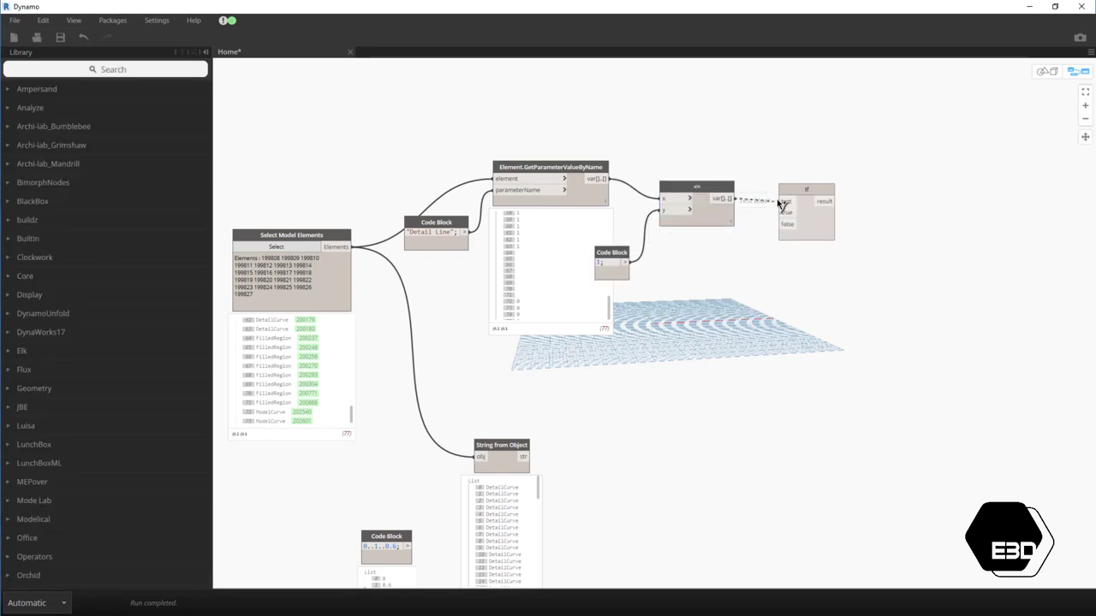
scroll(772, 239, up, 2)
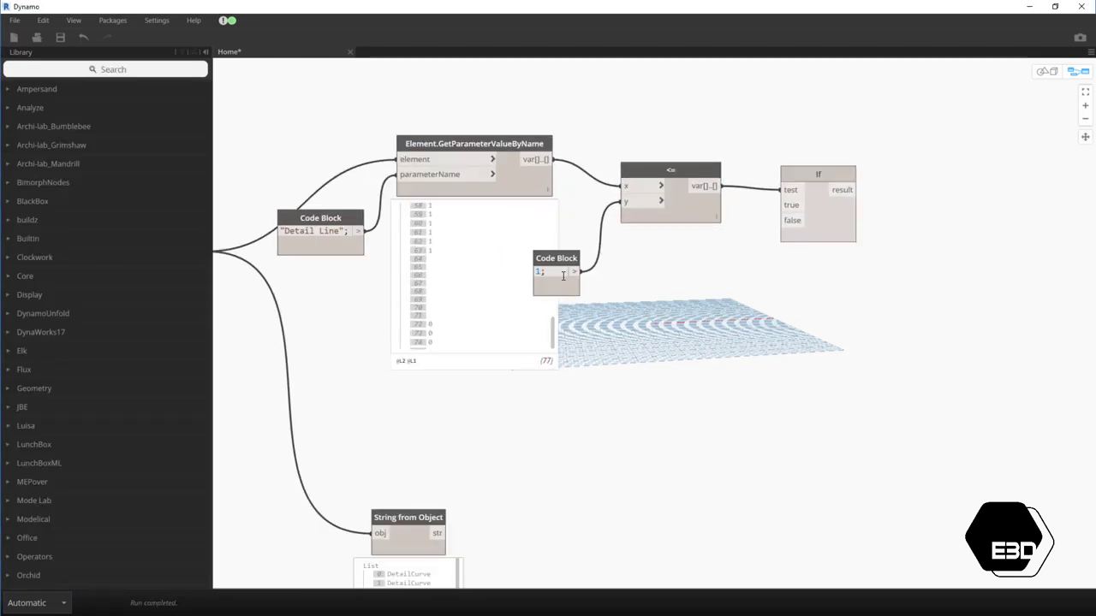
drag(802, 235, 825, 235)
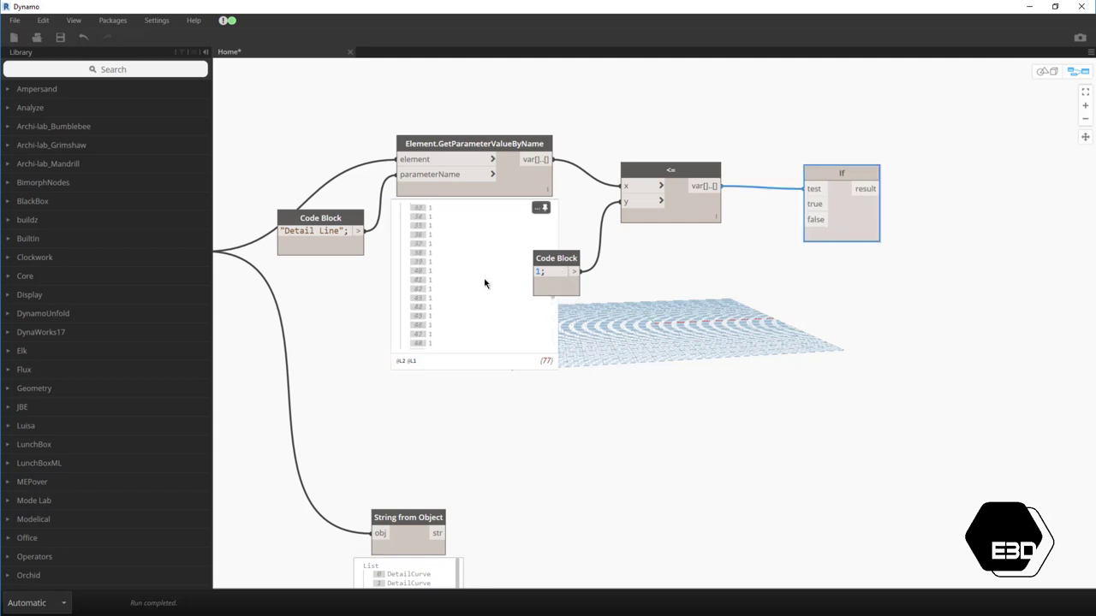
scroll(484, 283, up, 5)
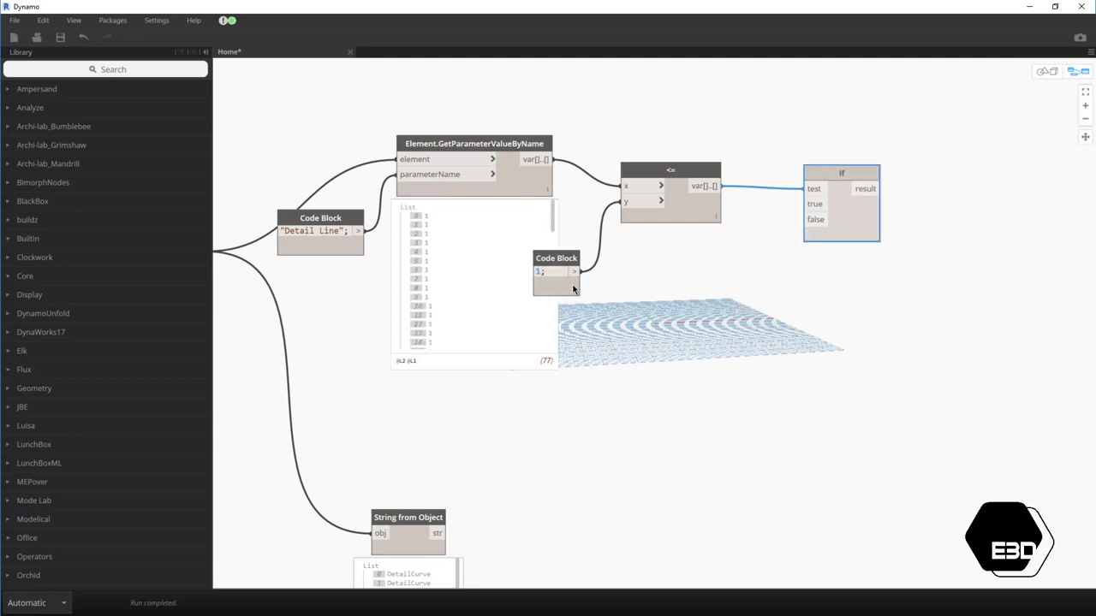
- Replace the If node with a List.FilterByBoolMask node at the upper right
mouse_move(574, 290)
mouse_down()
mouse_move(595, 288)
mouse_move(568, 290)
mouse_up()
drag(821, 221, 825, 230)
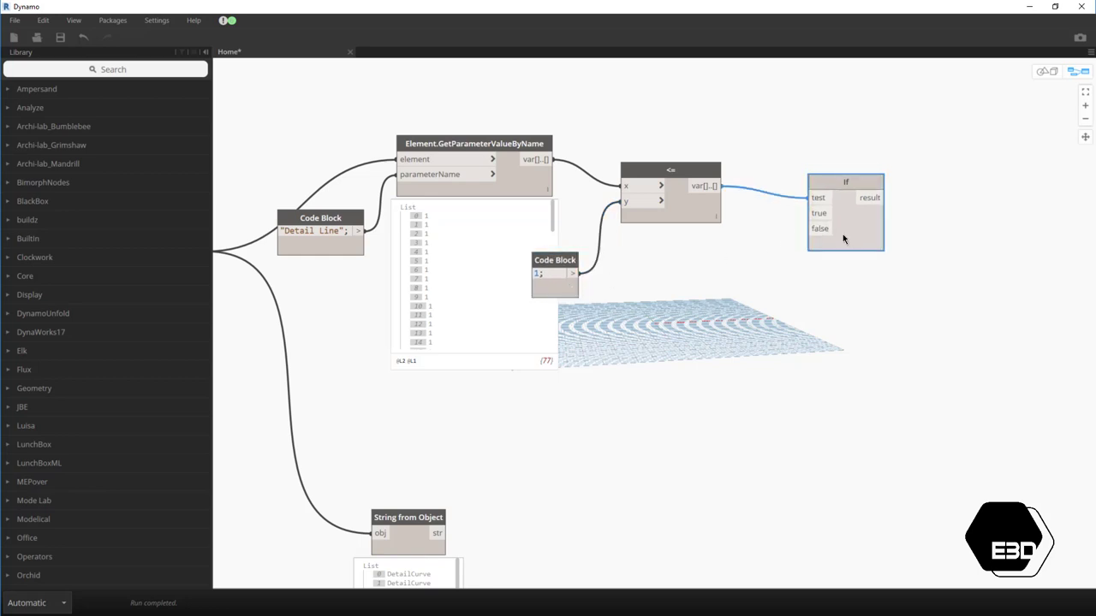
key(Delete)
click(138, 68)
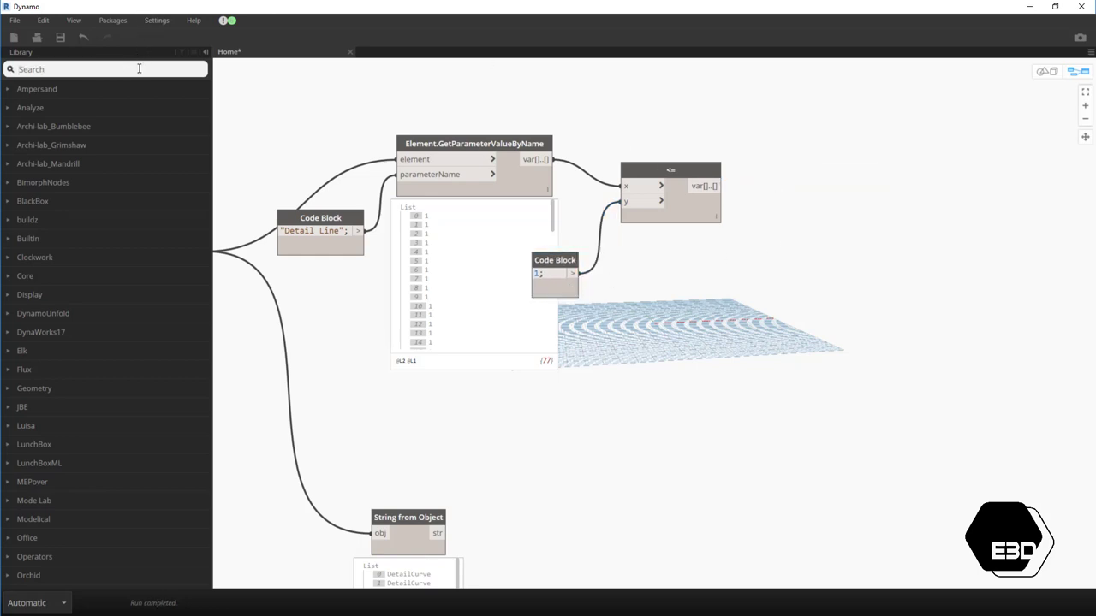
text(filter by b)
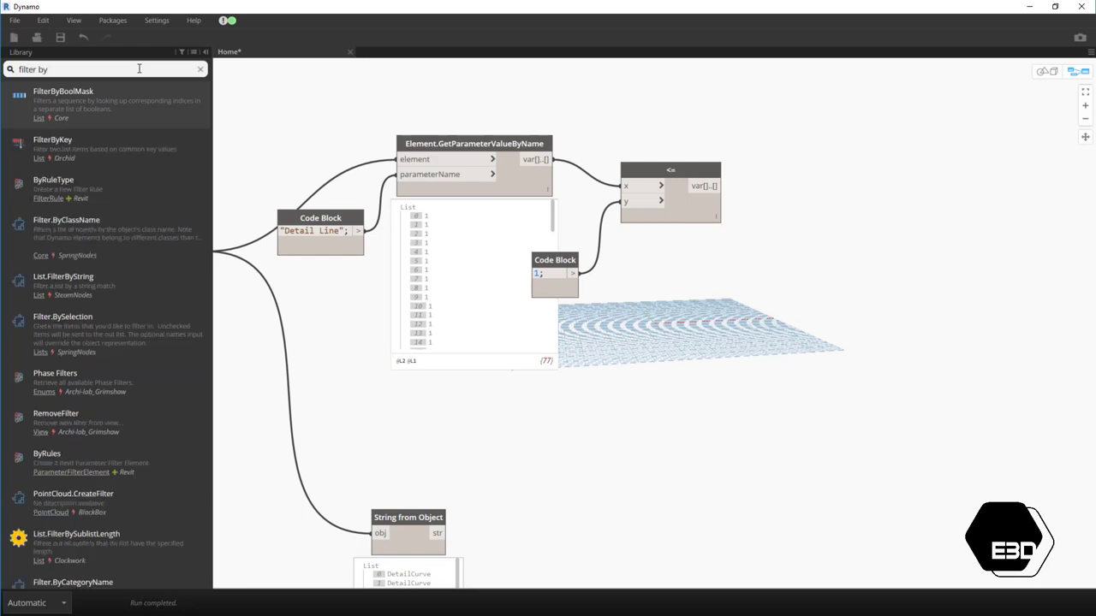
text(ool)
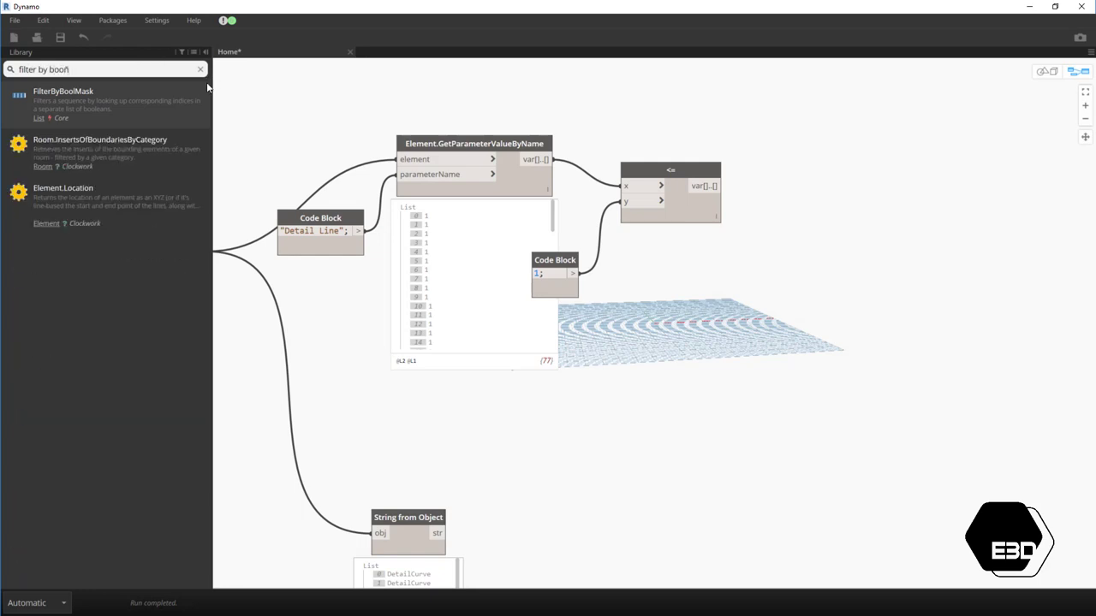
click(206, 87)
drag(747, 360, 827, 125)
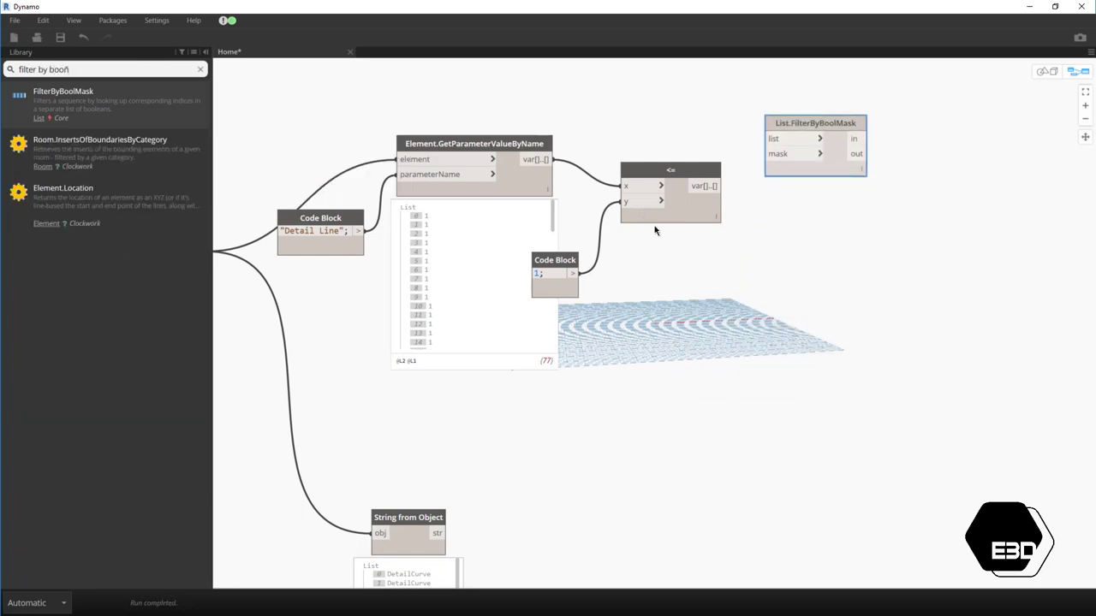
- Wire the <= results into the mask and Select Model Elements into the list input
click(702, 216)
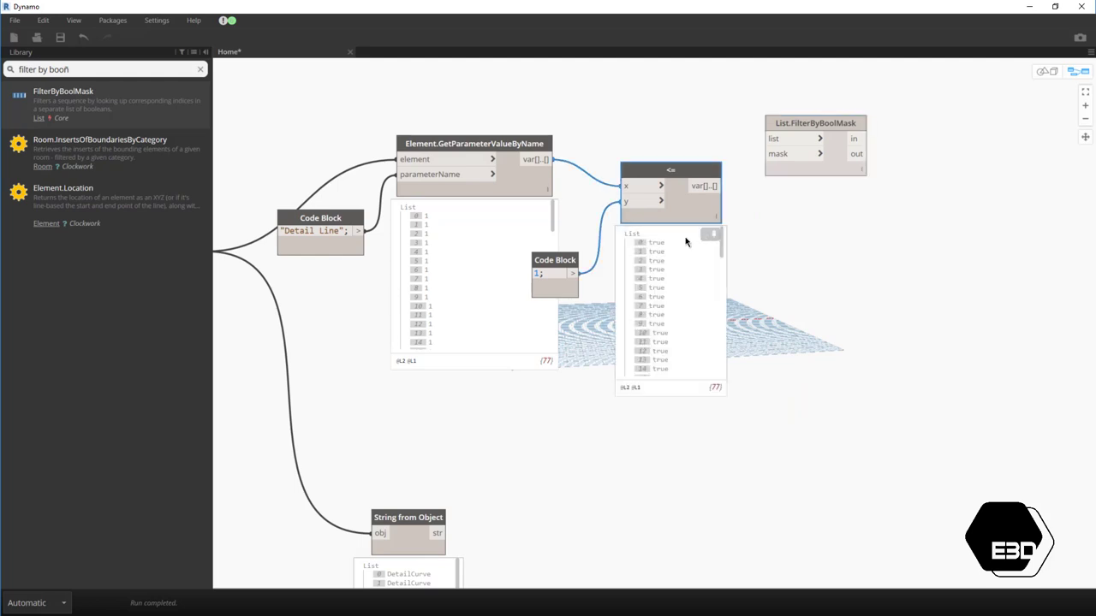
scroll(443, 251, down, 3)
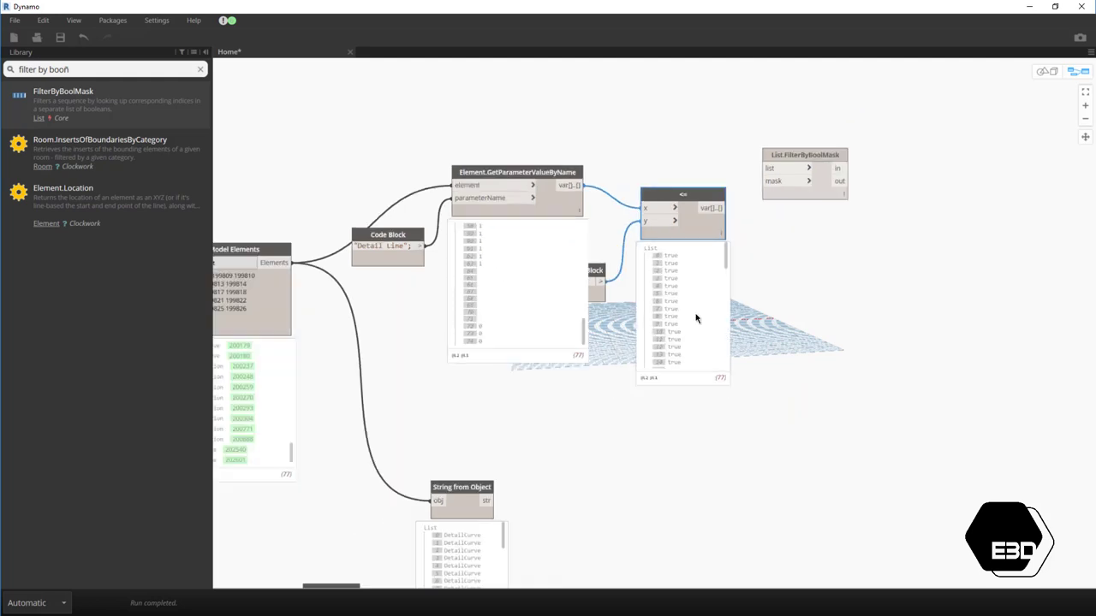
scroll(746, 318, down, 6)
scroll(695, 317, down, 3)
scroll(712, 328, up, 2)
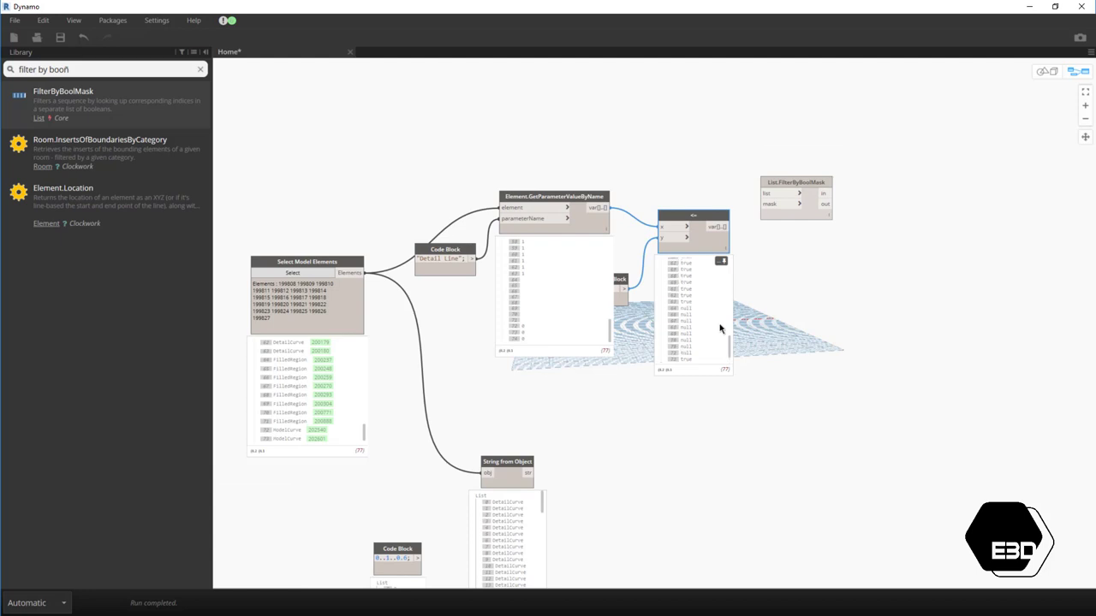
click(725, 227)
click(773, 208)
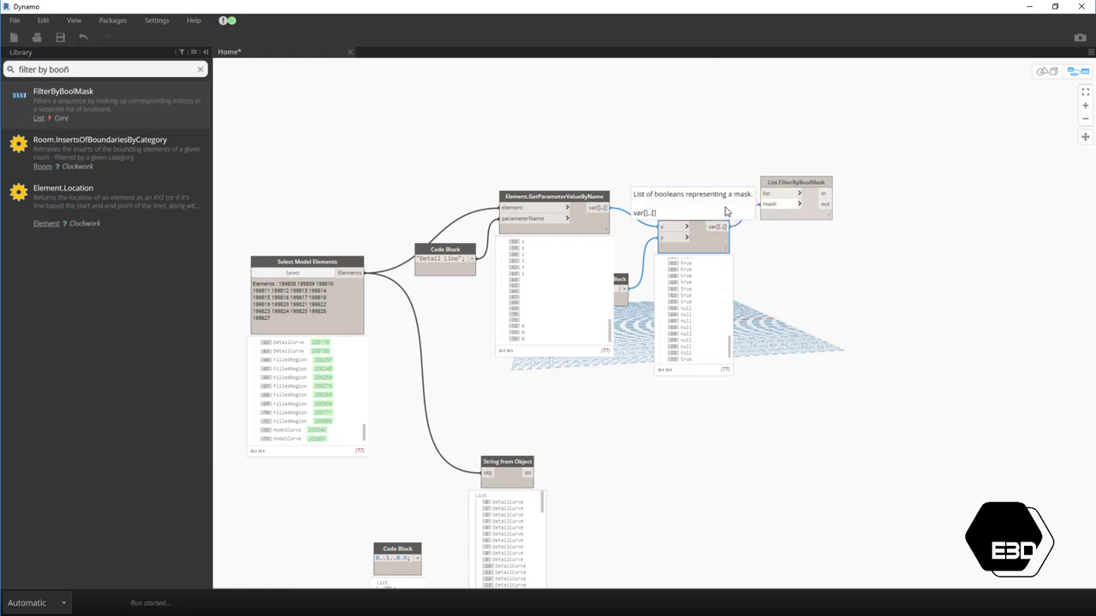
click(363, 273)
click(800, 193)
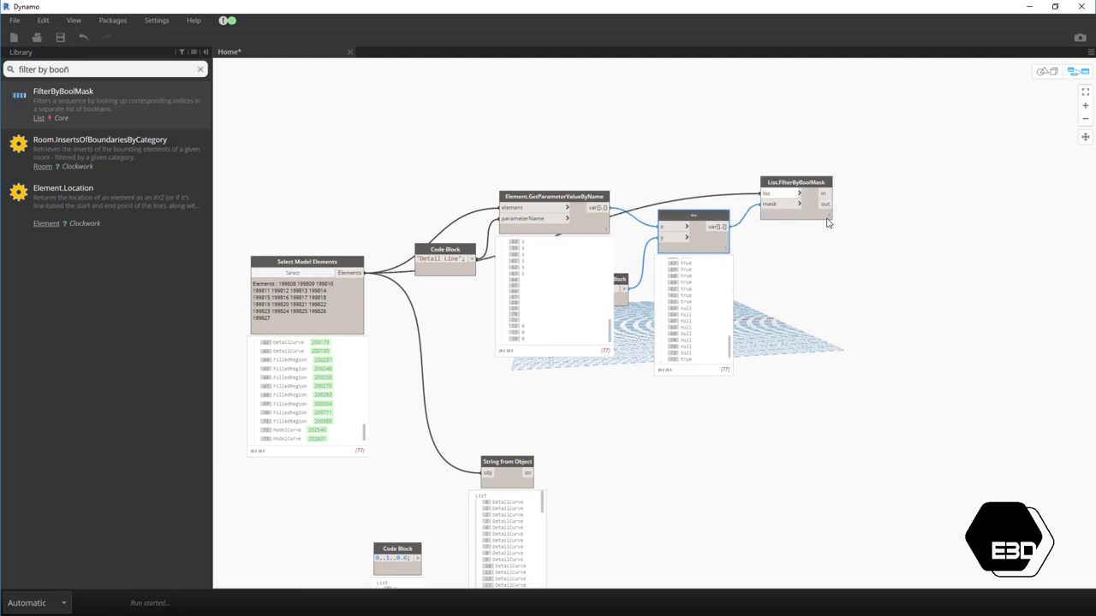
mouse_move(796, 182)
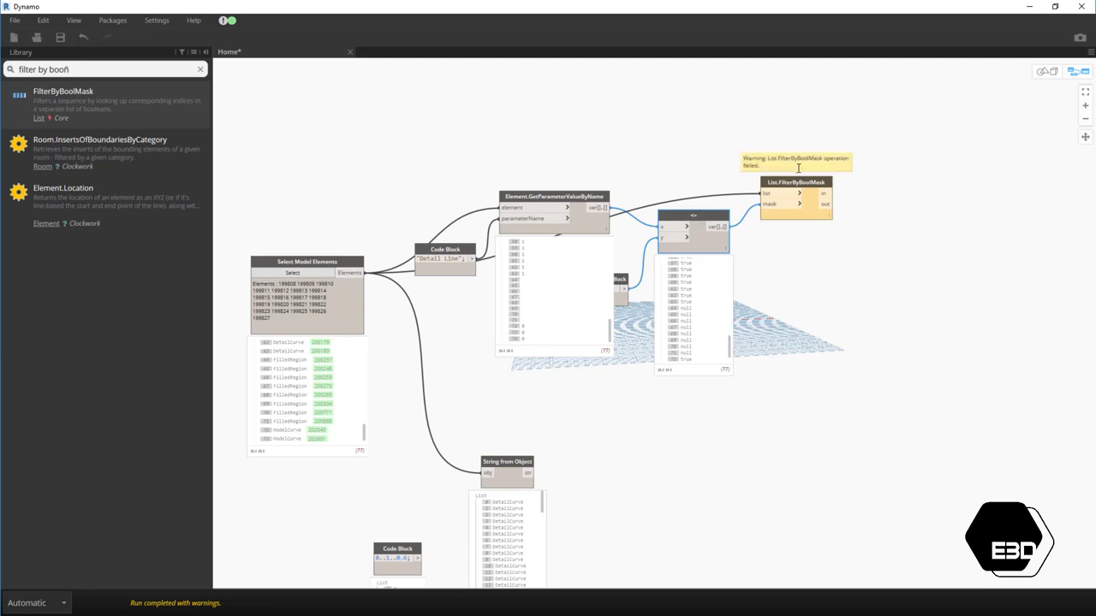
scroll(868, 228, up, 3)
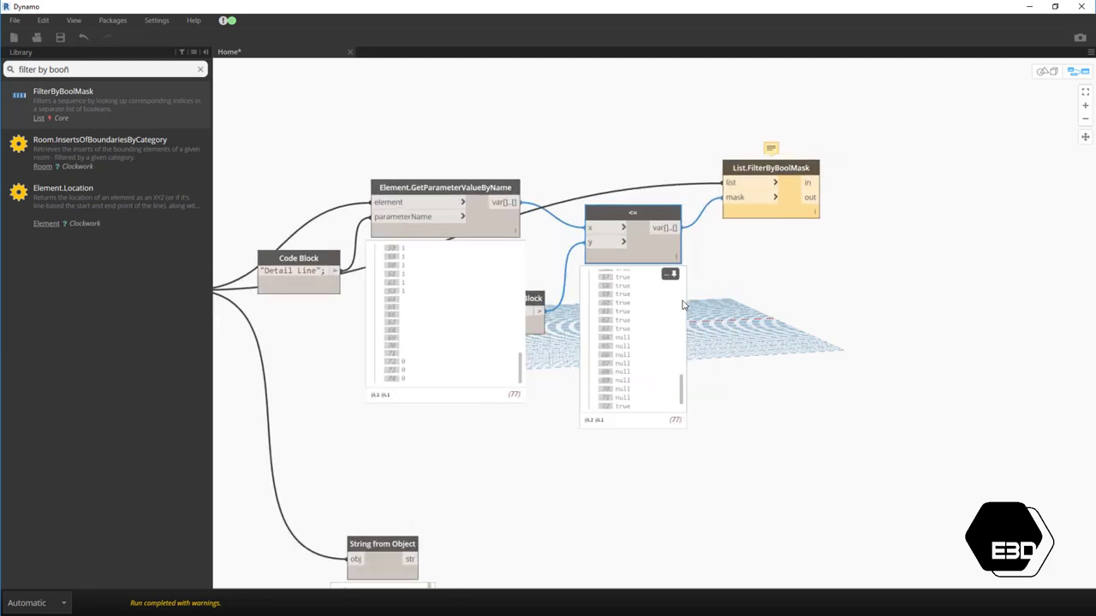
- Add an If node with true and false Code Blocks, fed by the <= comparison
drag(771, 167, 835, 79)
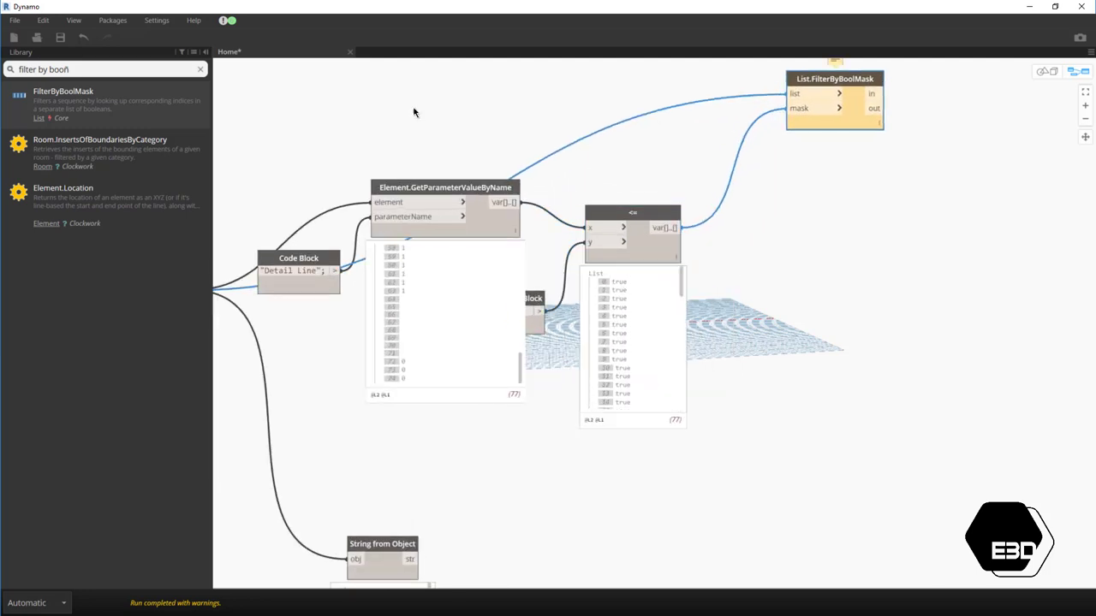
drag(92, 71, 14, 72)
text(if)
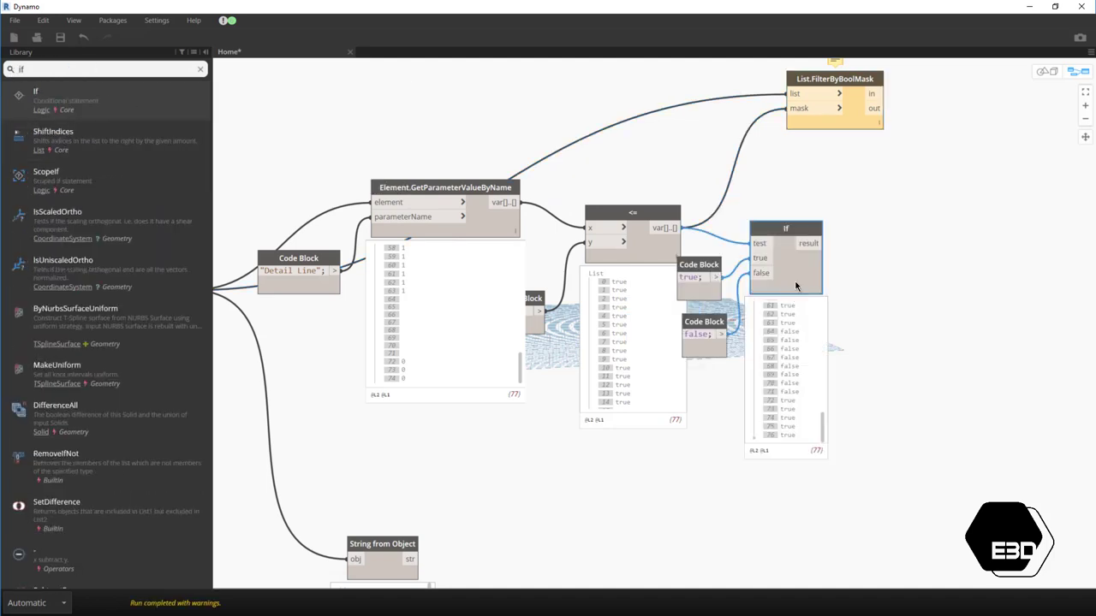
scroll(750, 257, up, 3)
drag(668, 293, 686, 290)
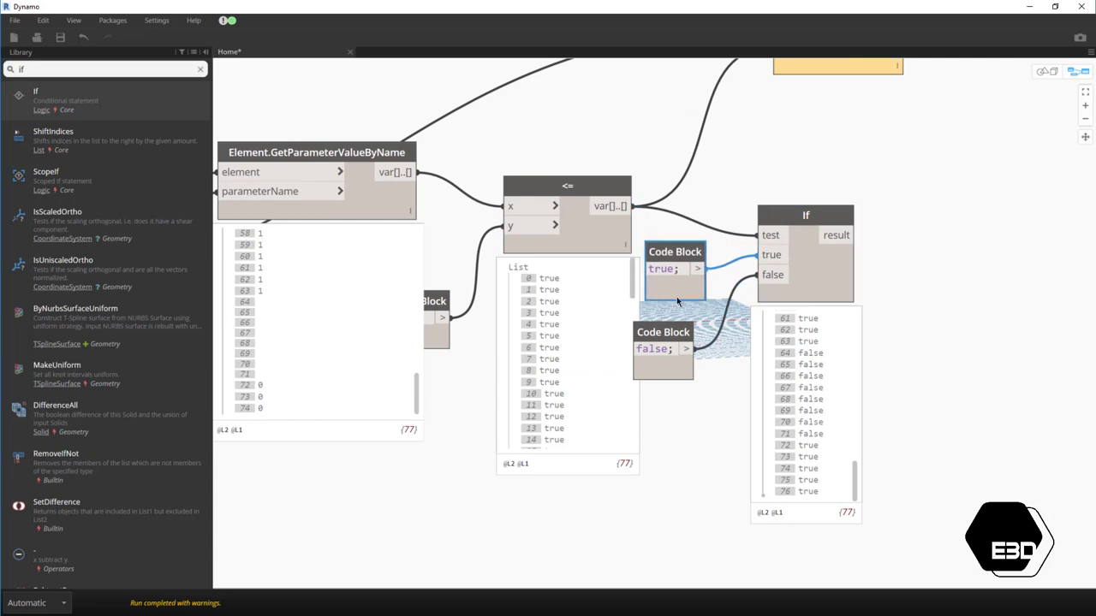
drag(667, 335, 697, 328)
scroll(613, 325, down, 5)
scroll(613, 326, down, 5)
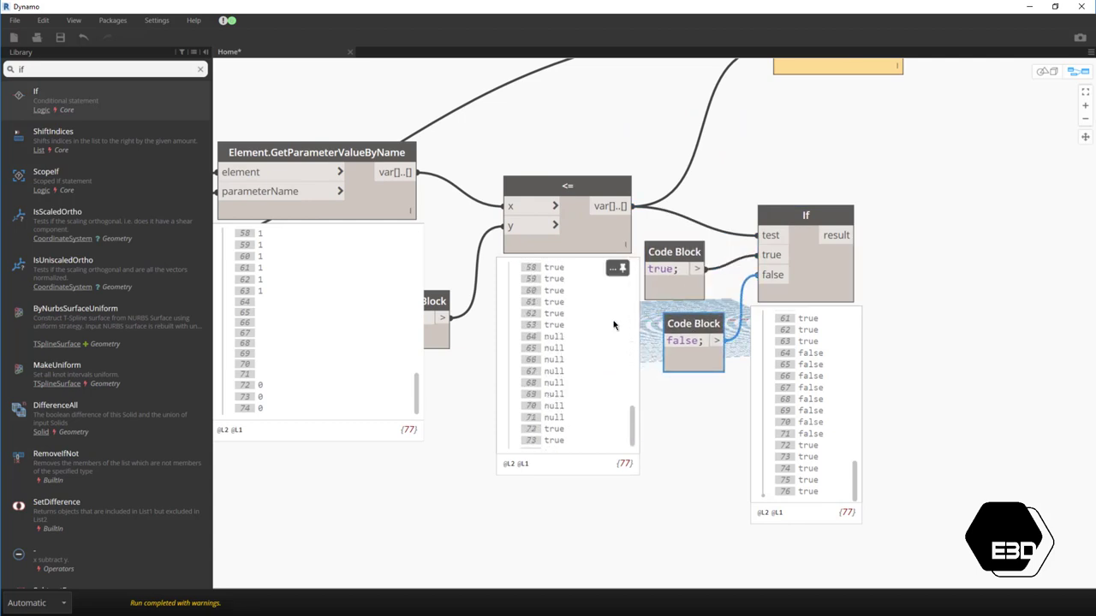
mouse_move(805, 403)
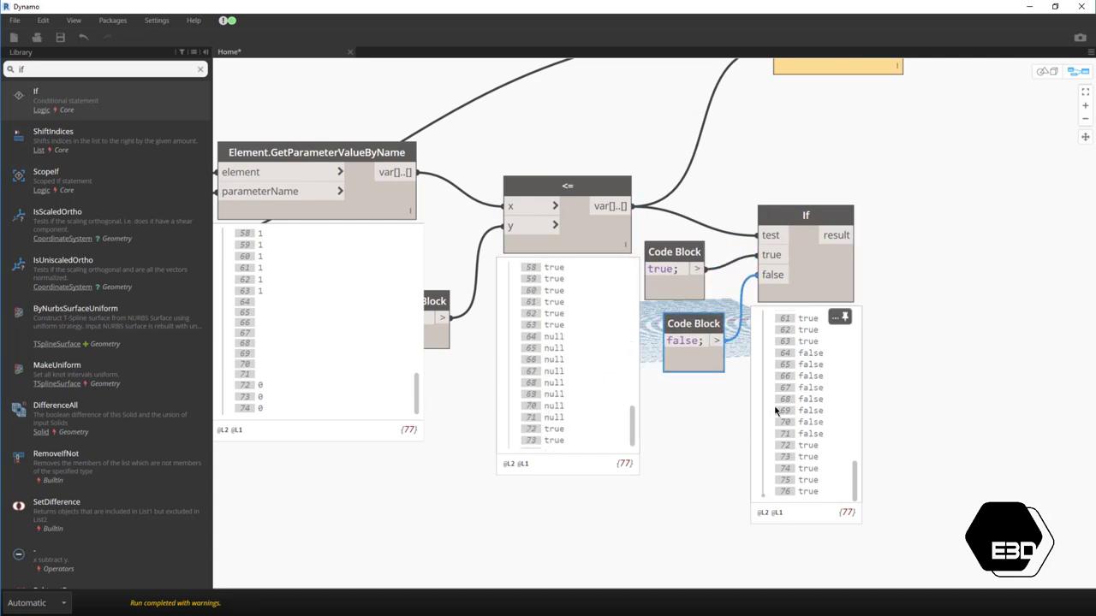
scroll(776, 412, up, 2)
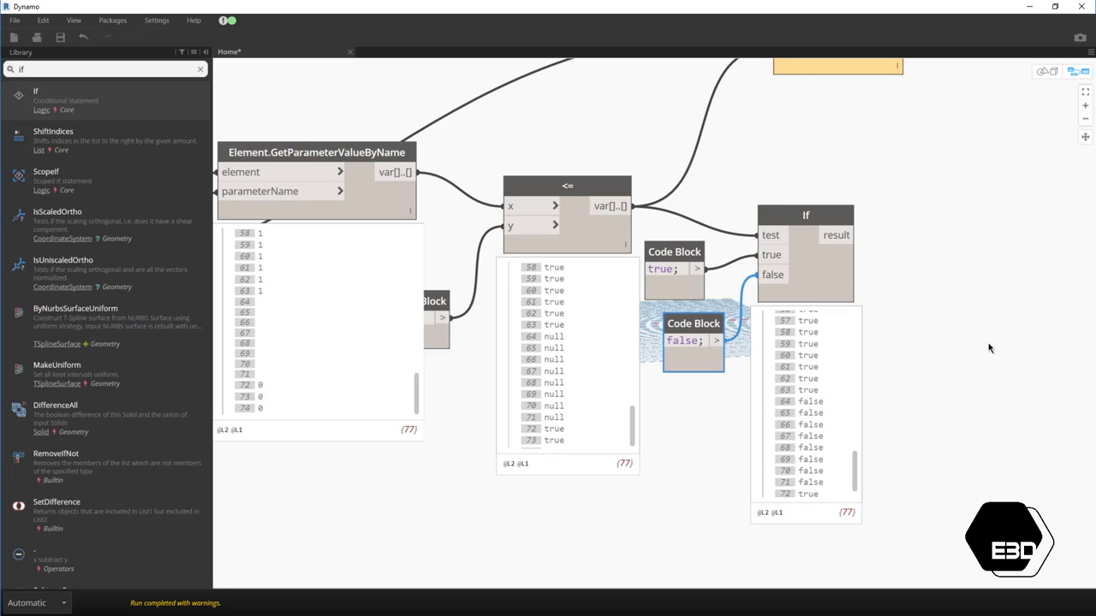
scroll(739, 410, down, 1)
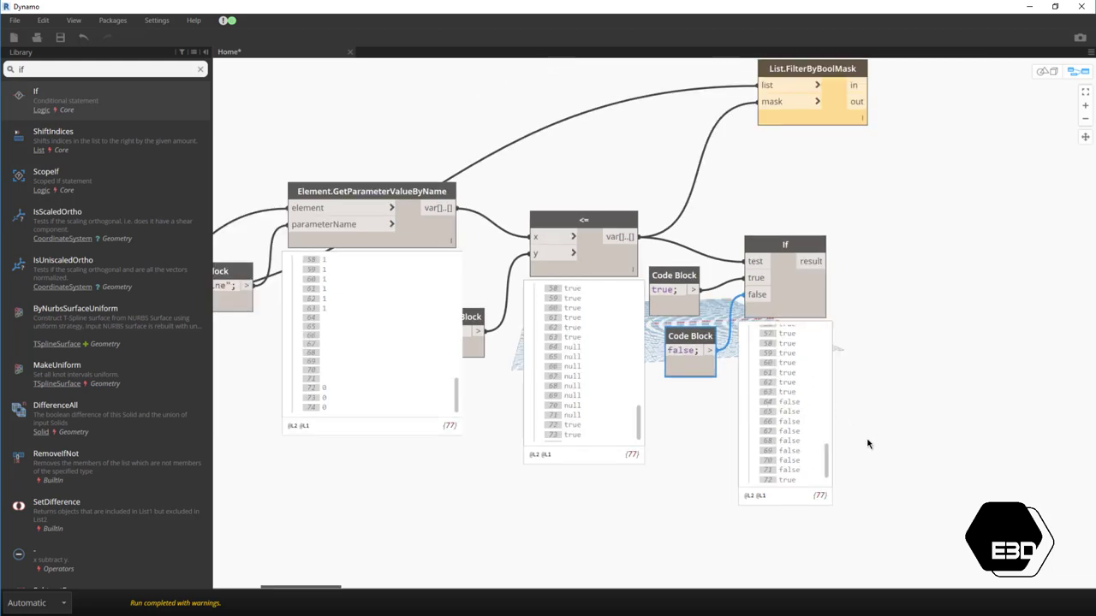
scroll(869, 445, down, 1)
- Use the If result as FilterByBoolMask's mask and check the curves and FilledRegions split
drag(829, 317, 793, 199)
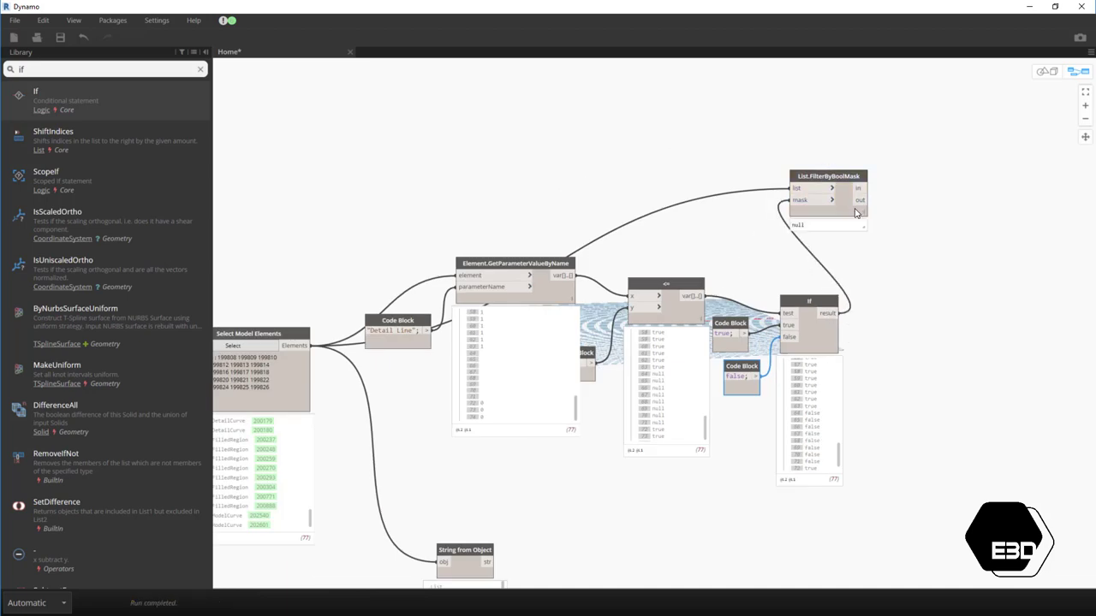
click(856, 248)
scroll(856, 250, down, 2)
scroll(856, 250, down, 2)
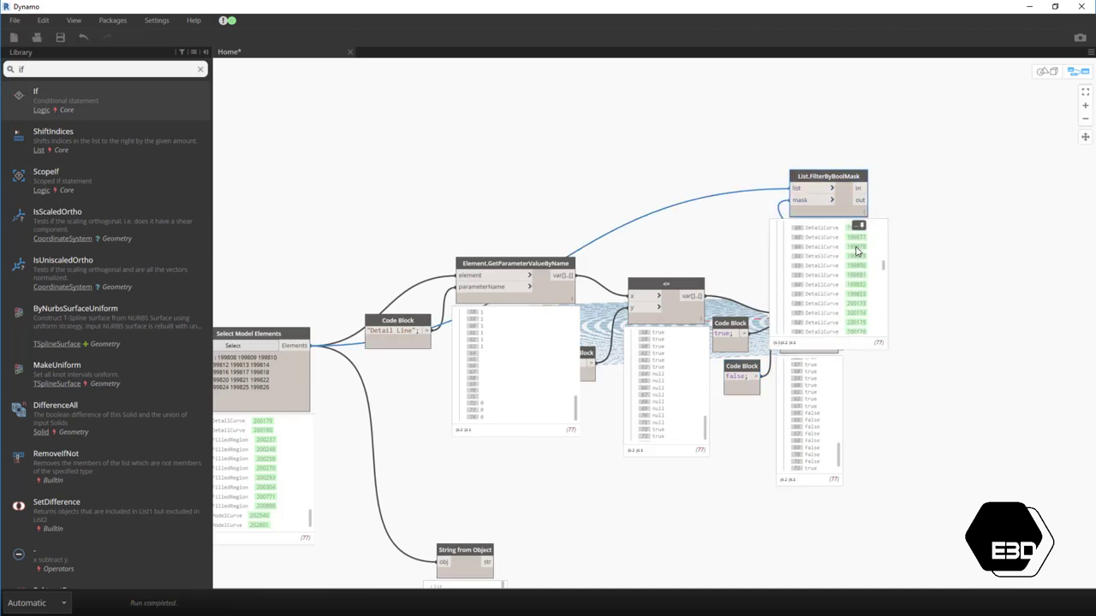
scroll(856, 250, down, 2)
scroll(797, 304, up, 2)
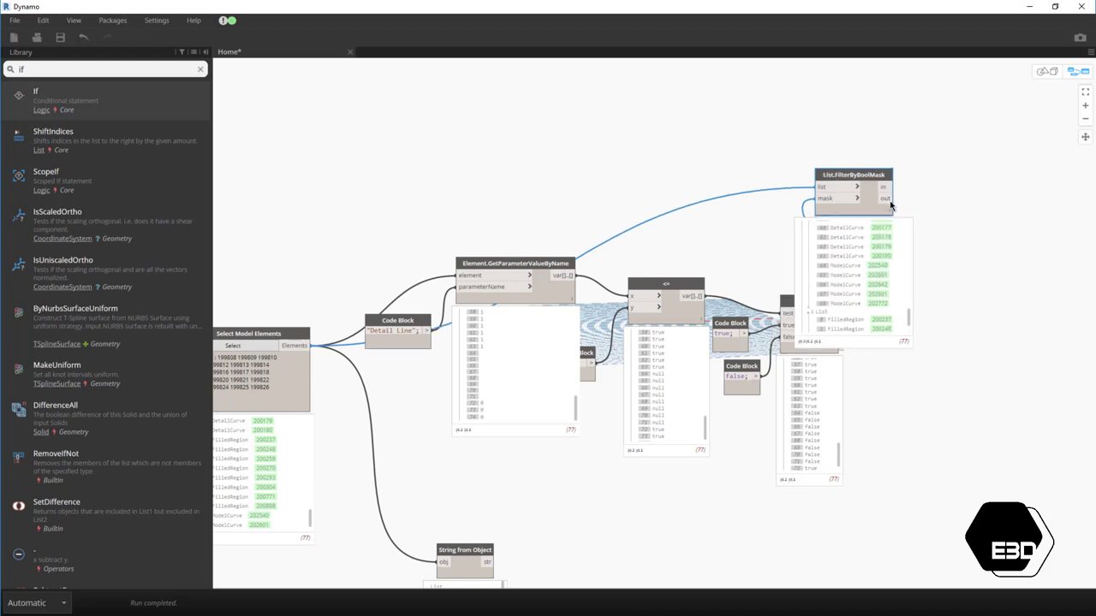
drag(842, 209, 932, 183)
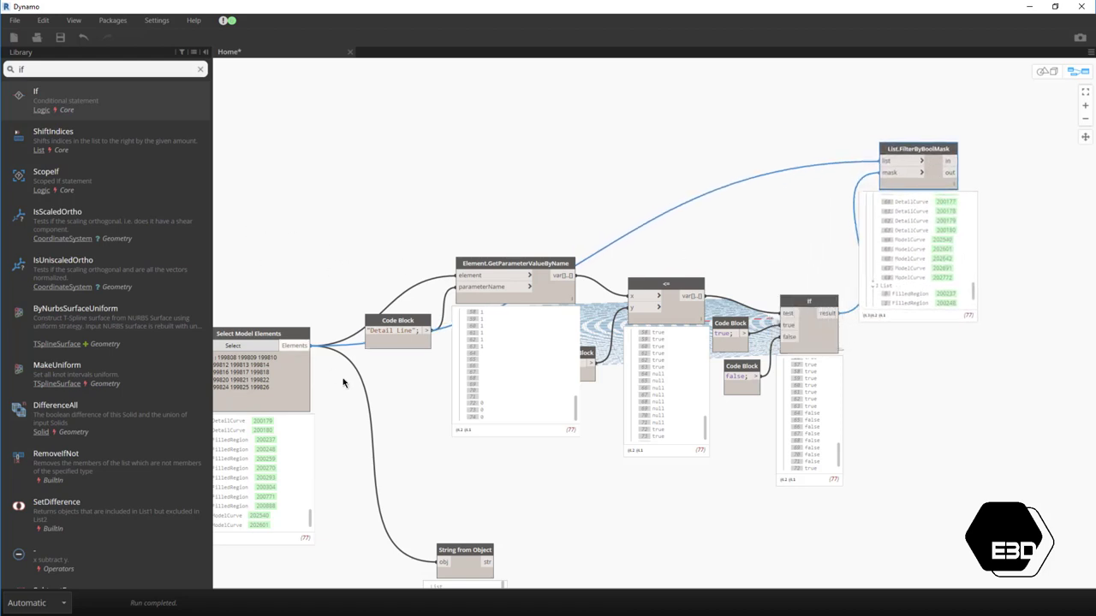
scroll(412, 221, down, 3)
- Add an Element.Type node fed by the filtered list and browse the Element Types list
scroll(850, 251, up, 3)
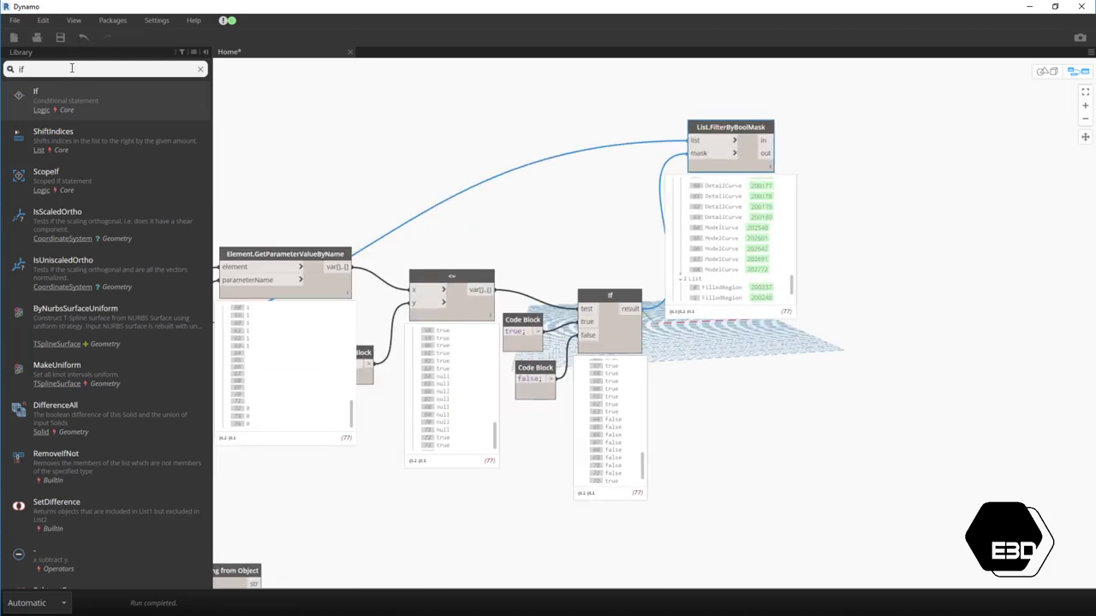
text(type)
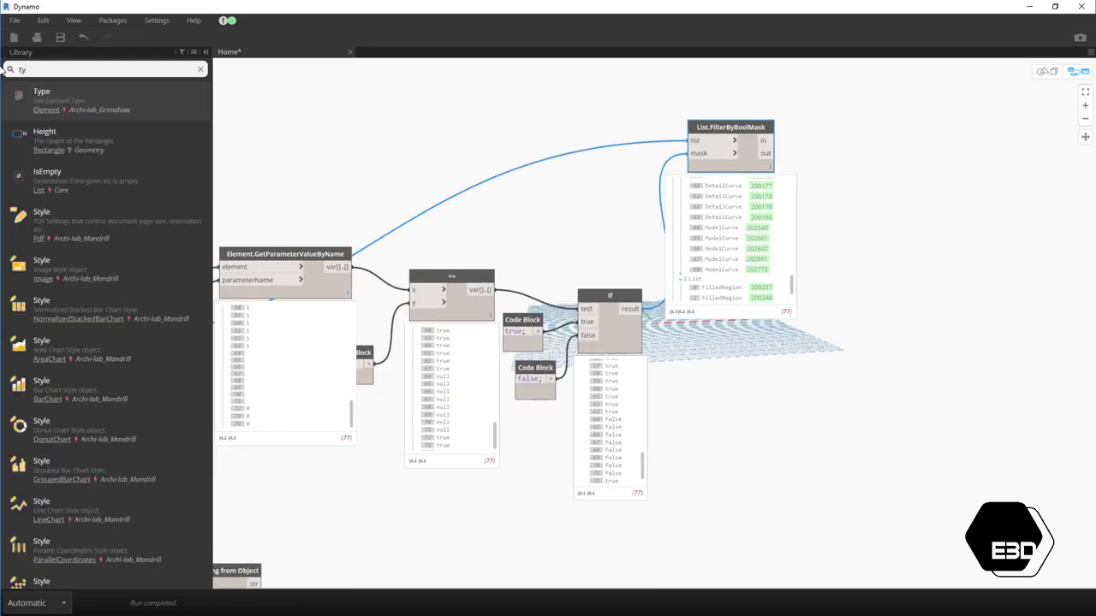
click(41, 94)
drag(792, 180, 873, 124)
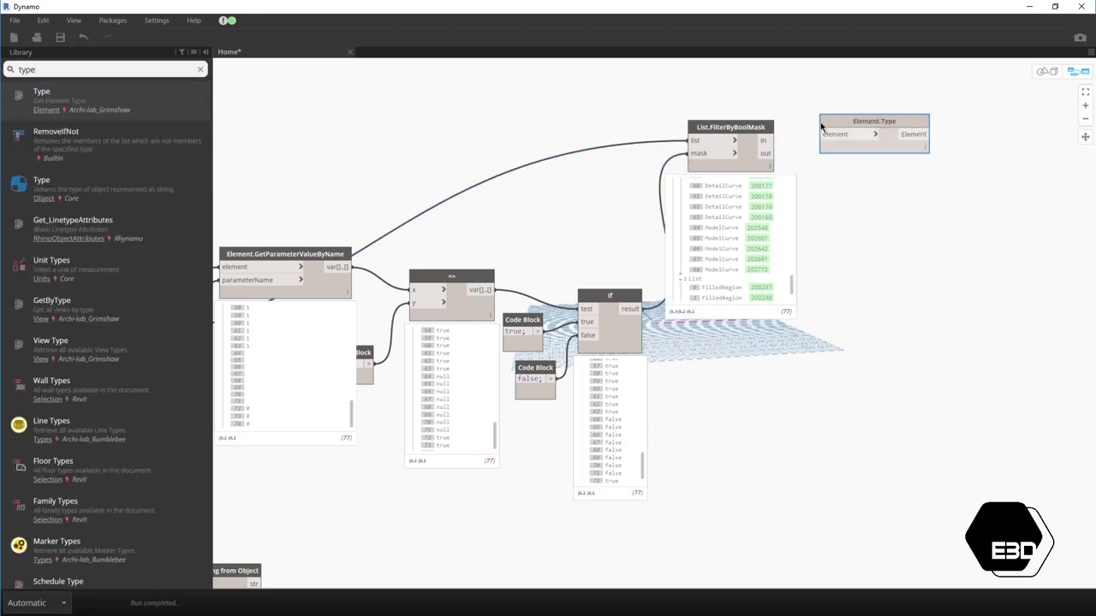
drag(766, 153, 826, 135)
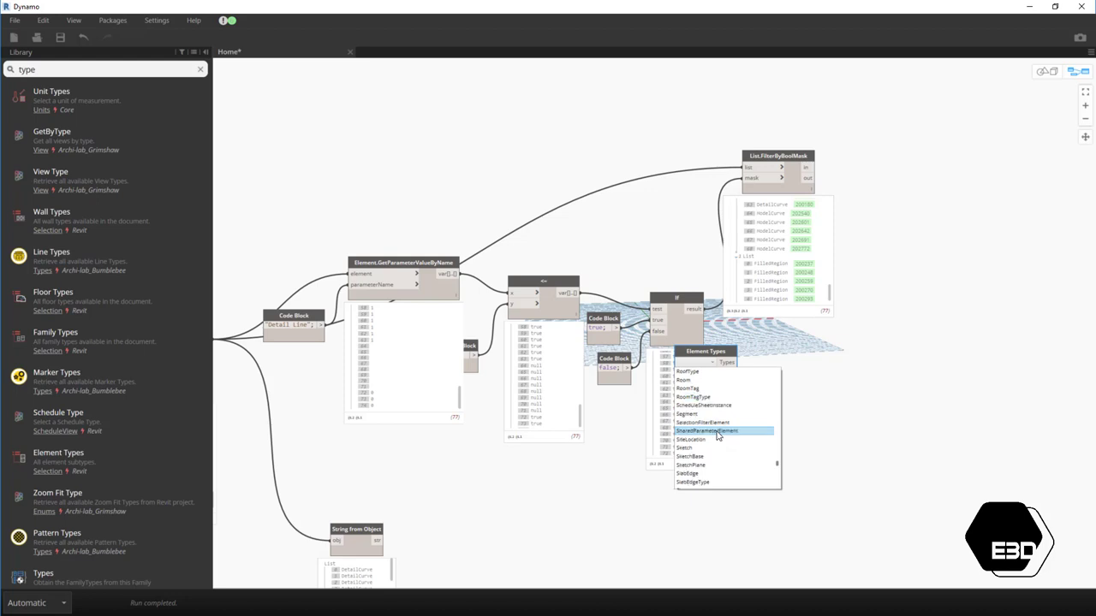
scroll(717, 435, down, 3)
scroll(717, 435, down, 3)
scroll(717, 428, down, 3)
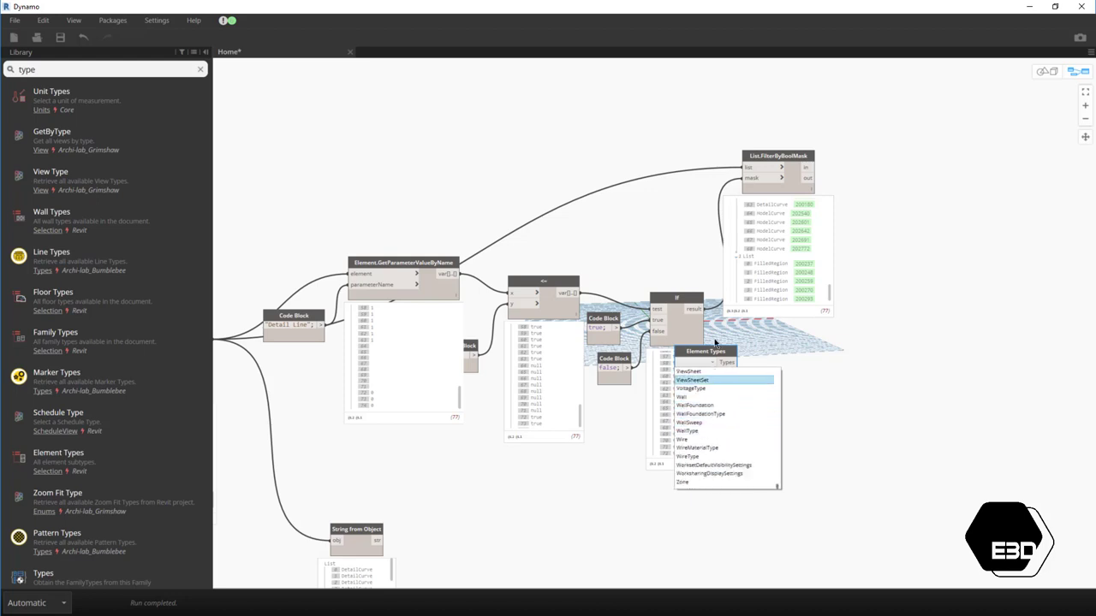
click(851, 387)
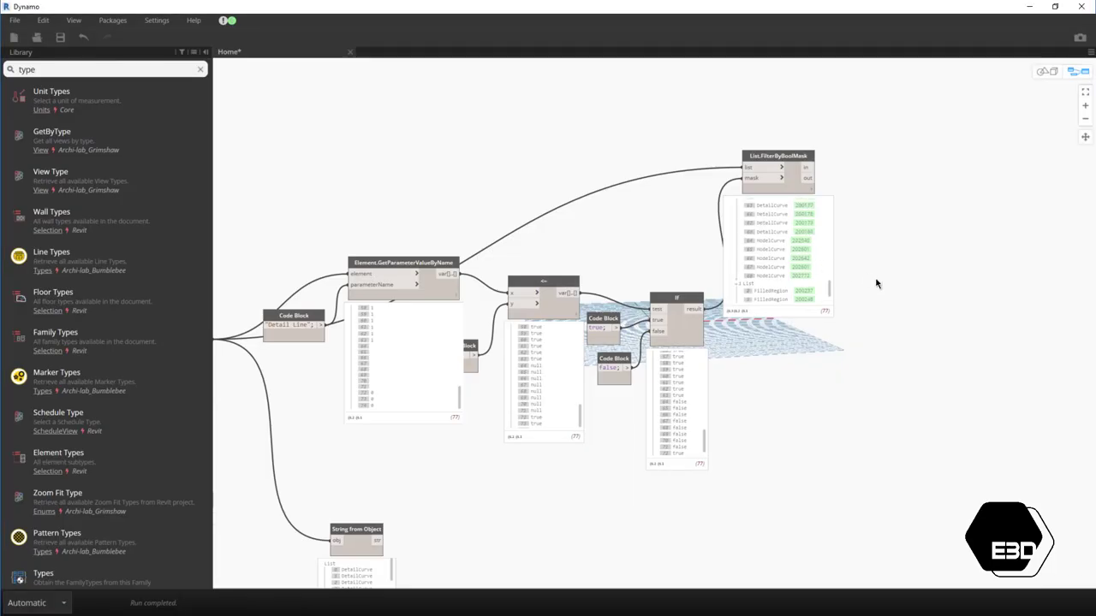
scroll(876, 282, up, 1)
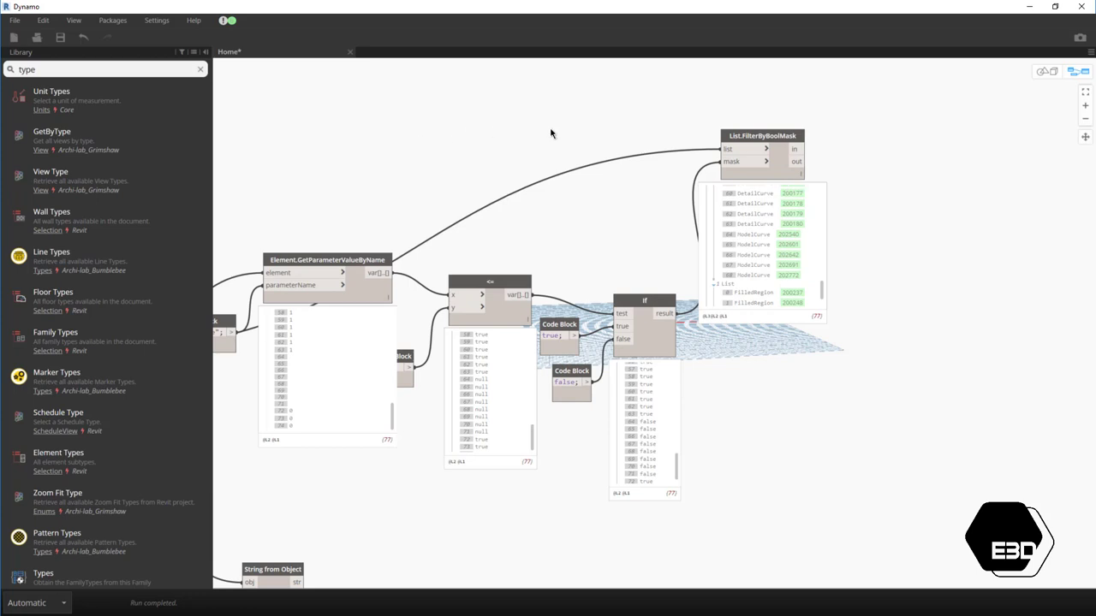
- Create an i[66]; Code Block fed by the filtered elements
double_click(890, 166)
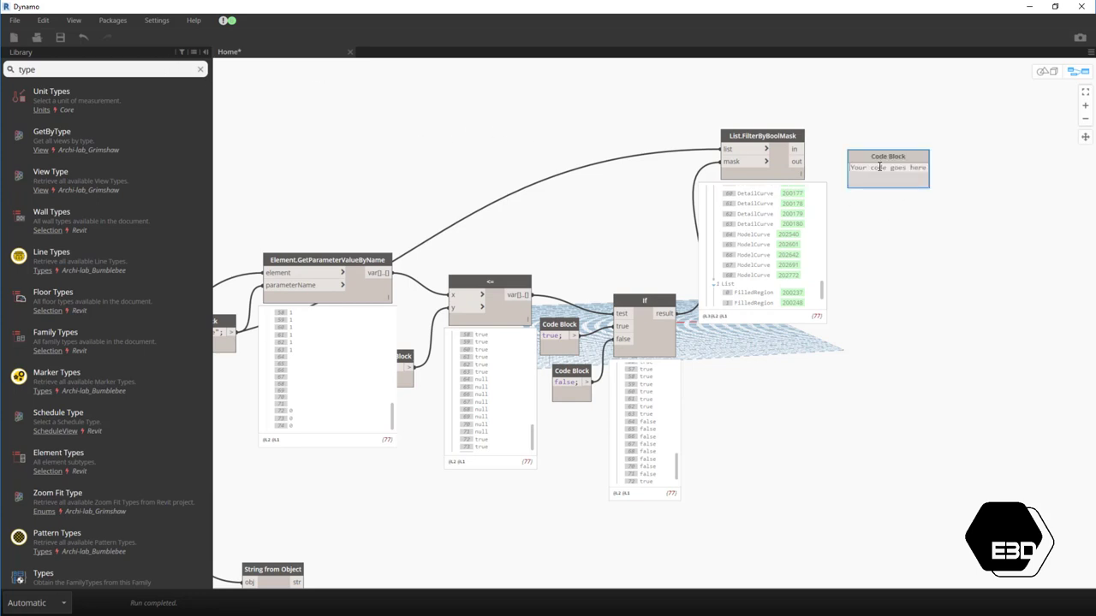
text(i[66)
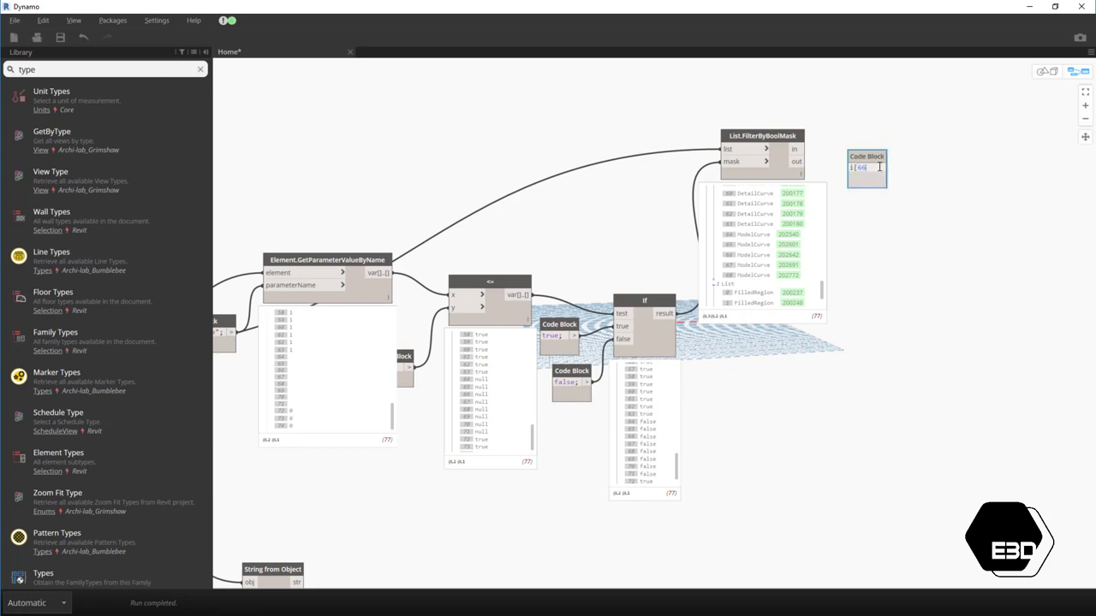
click(833, 146)
mouse_move(796, 149)
mouse_down()
mouse_move(851, 168)
mouse_move(869, 140)
mouse_up()
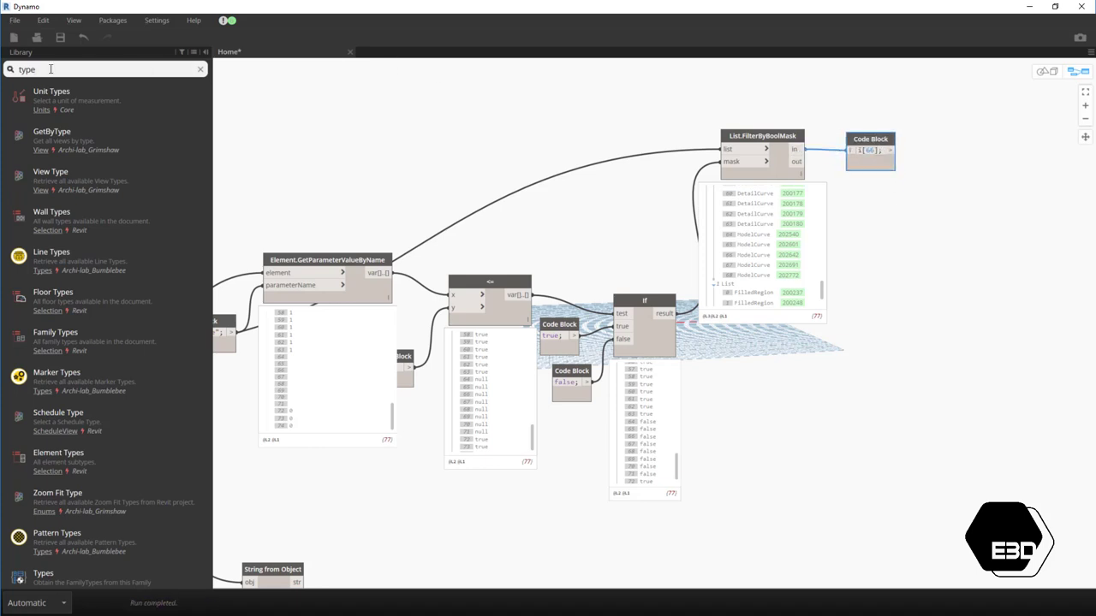
- Add Element.Parameters for item 66, showing Category Room Separation and Length 1324
drag(51, 68, 2, 70)
text(elemen)
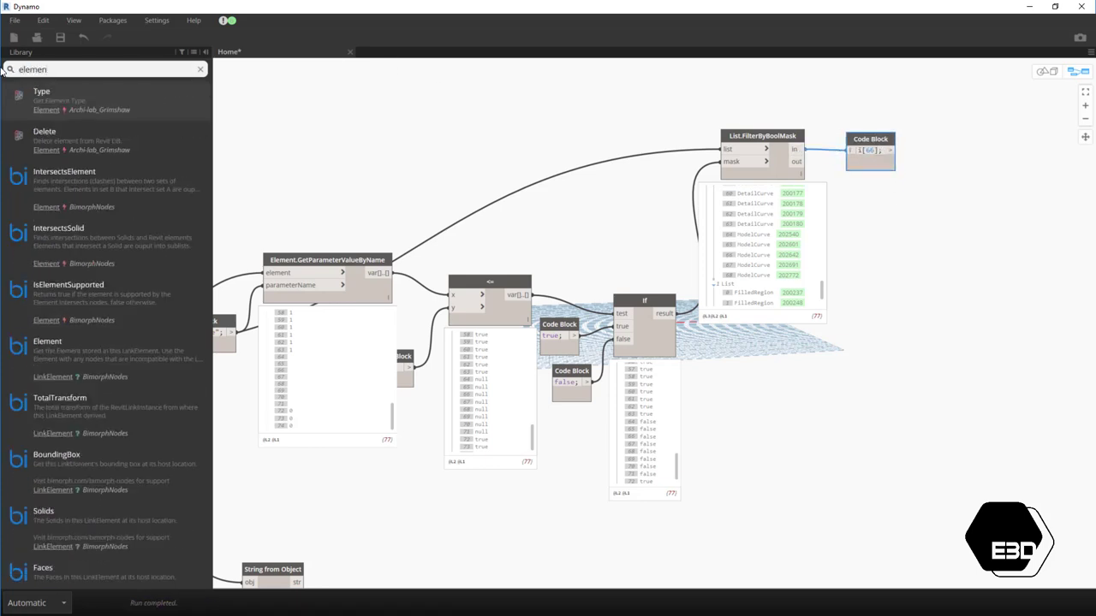
text(t.pa)
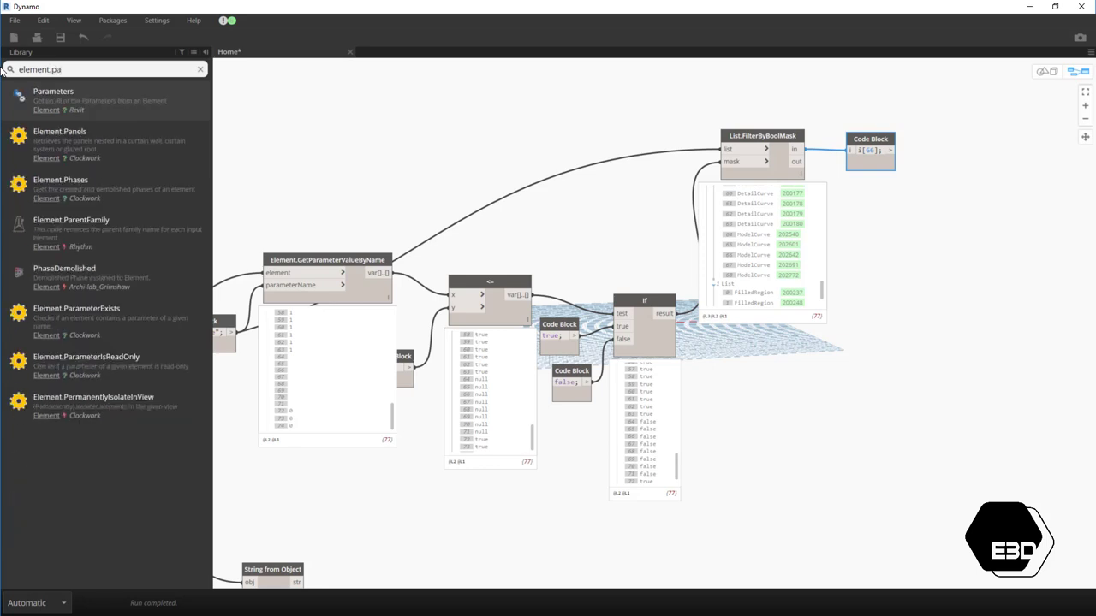
text(rameter)
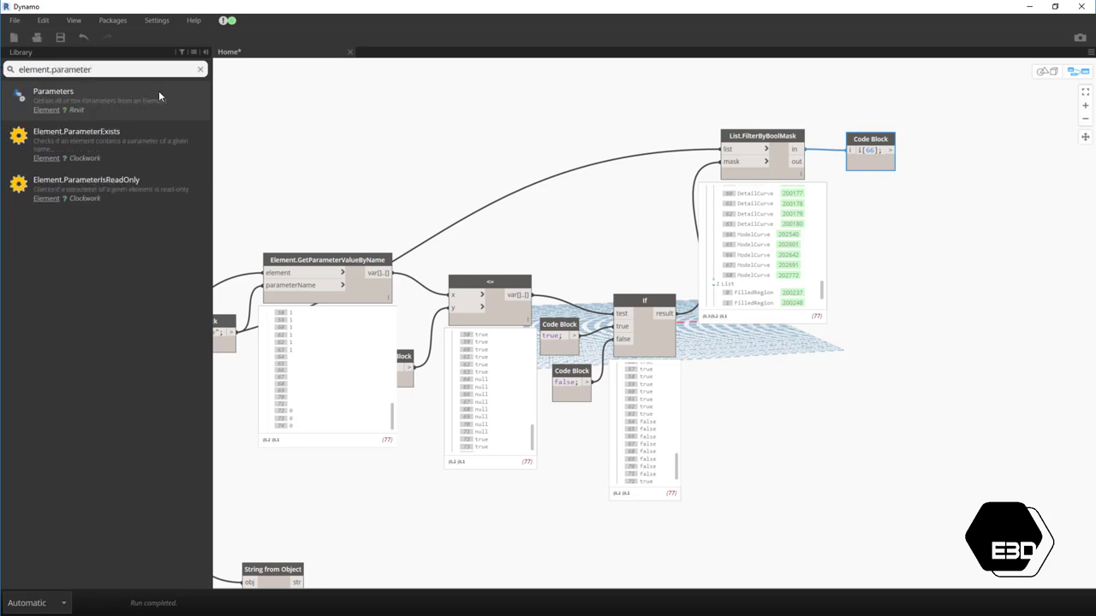
click(159, 91)
mouse_move(754, 356)
mouse_down()
mouse_move(1006, 123)
mouse_move(1003, 143)
mouse_up()
drag(891, 149, 981, 148)
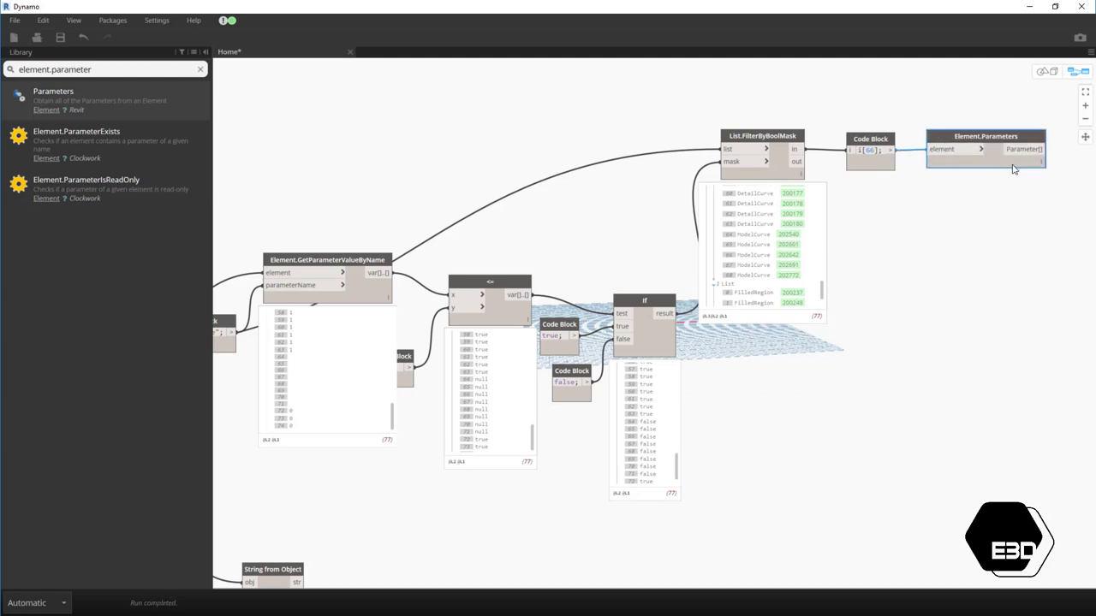
scroll(1013, 169, up, 3)
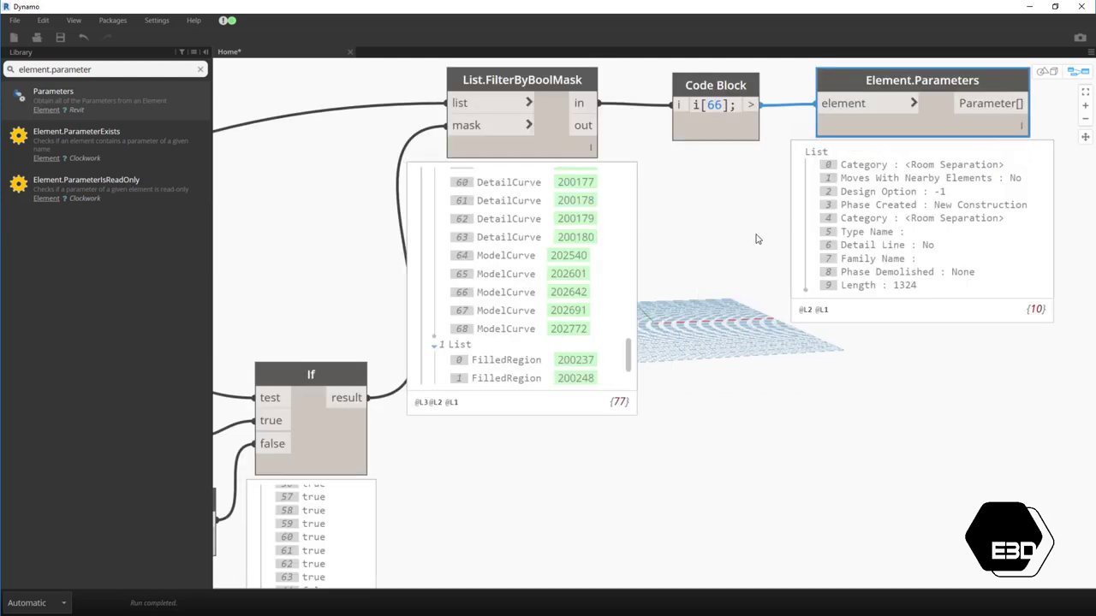
scroll(759, 237, down, 3)
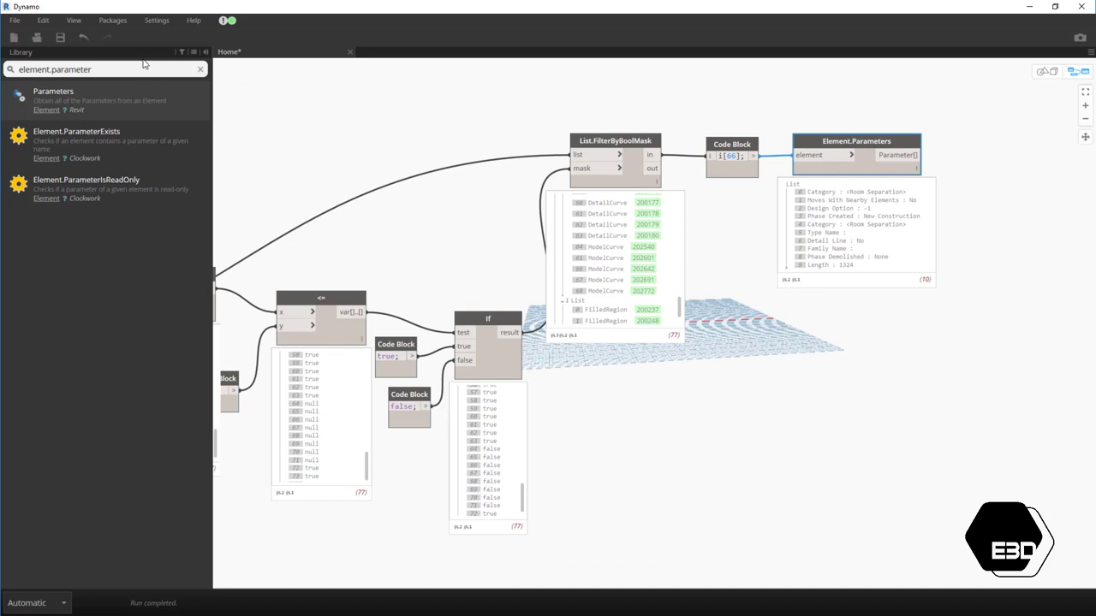
- Add an Element.Category node fed by the filtered elements
key(ctrl+a)
text(e)
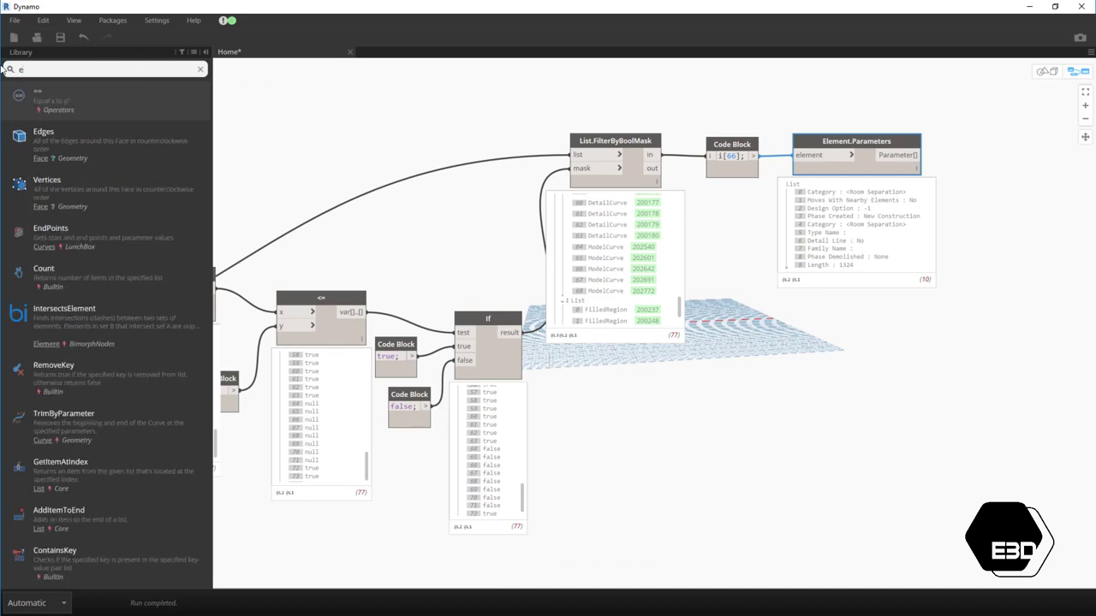
text(lement.ca)
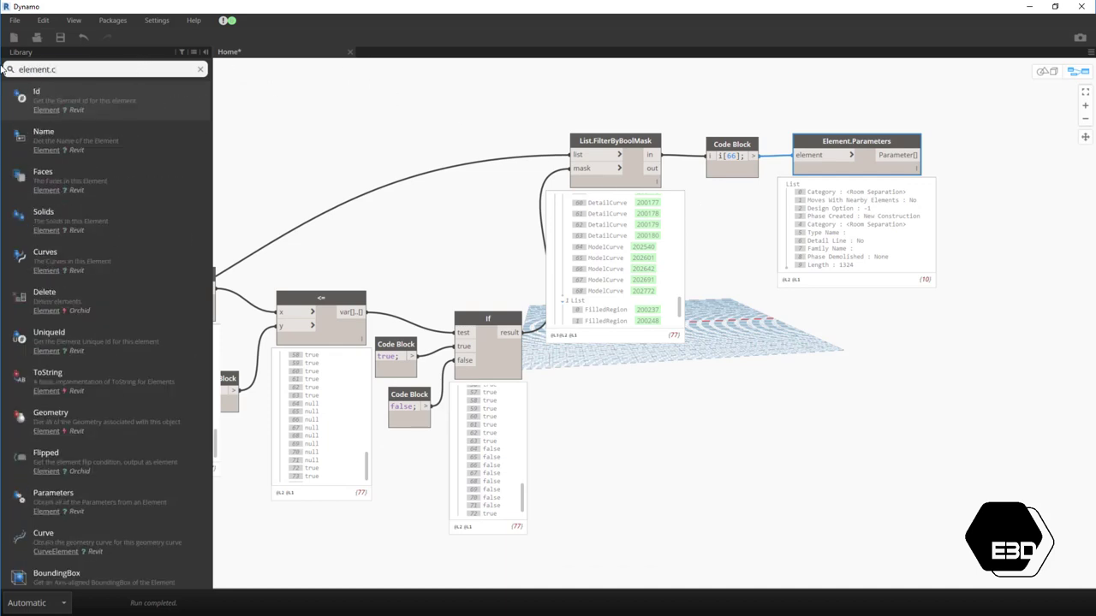
text(te)
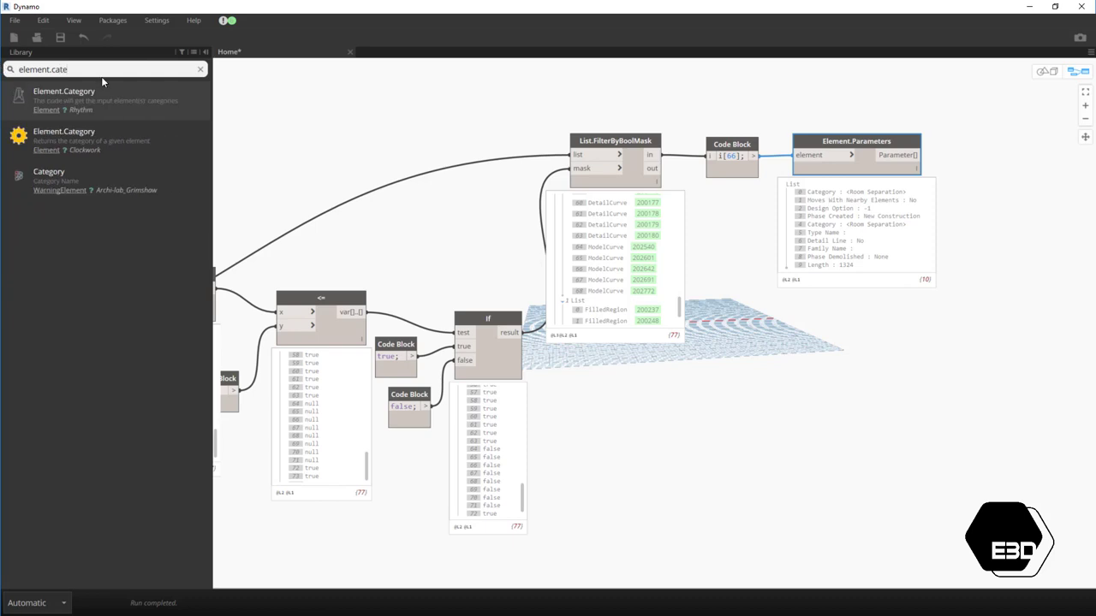
mouse_move(102, 141)
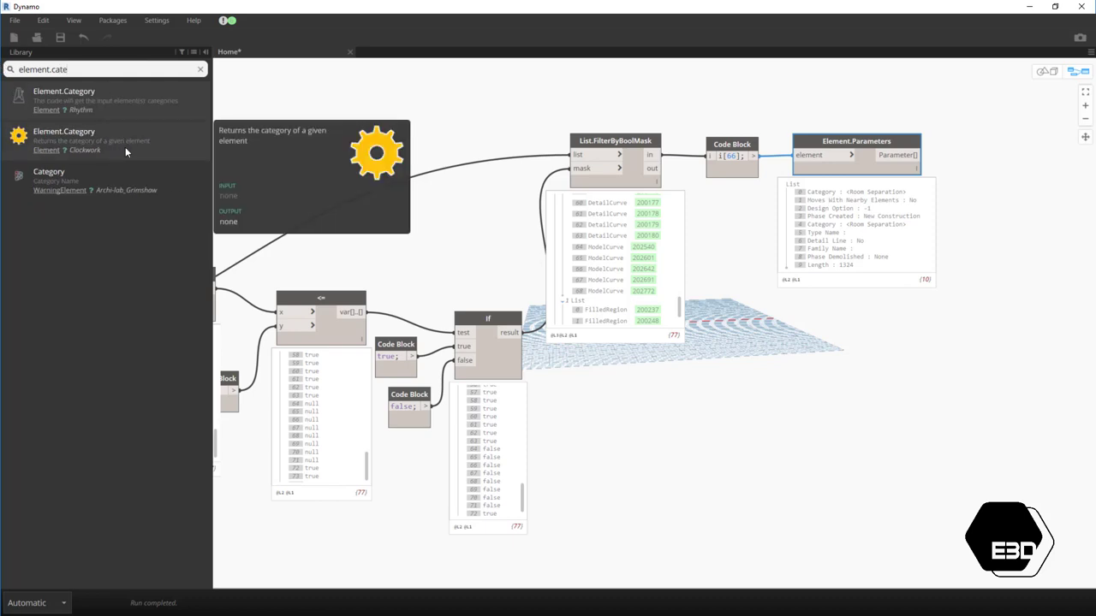
drag(125, 146, 773, 332)
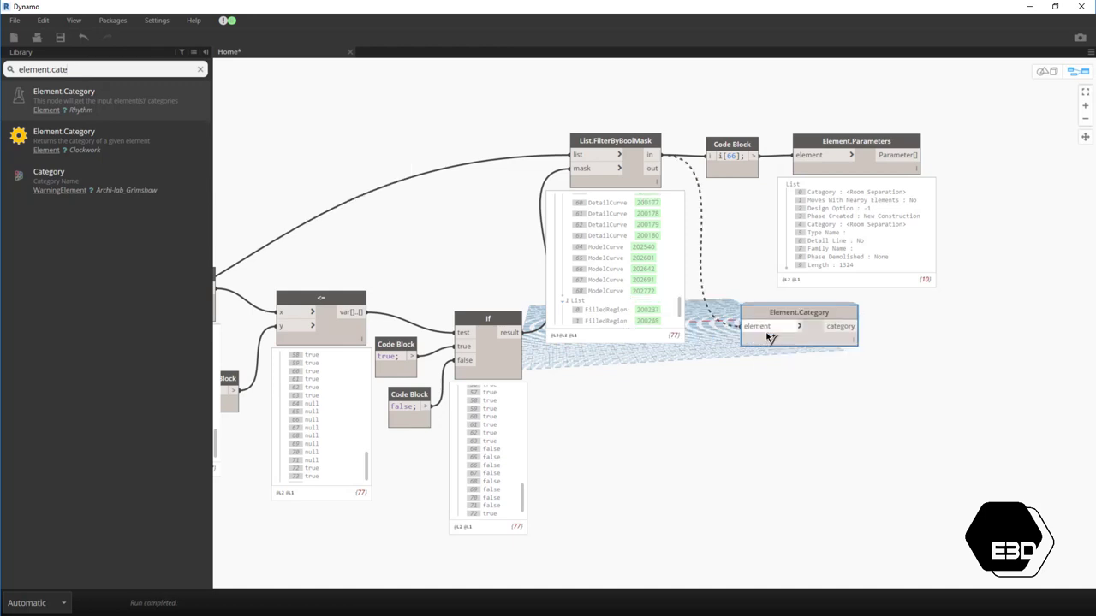
click(773, 330)
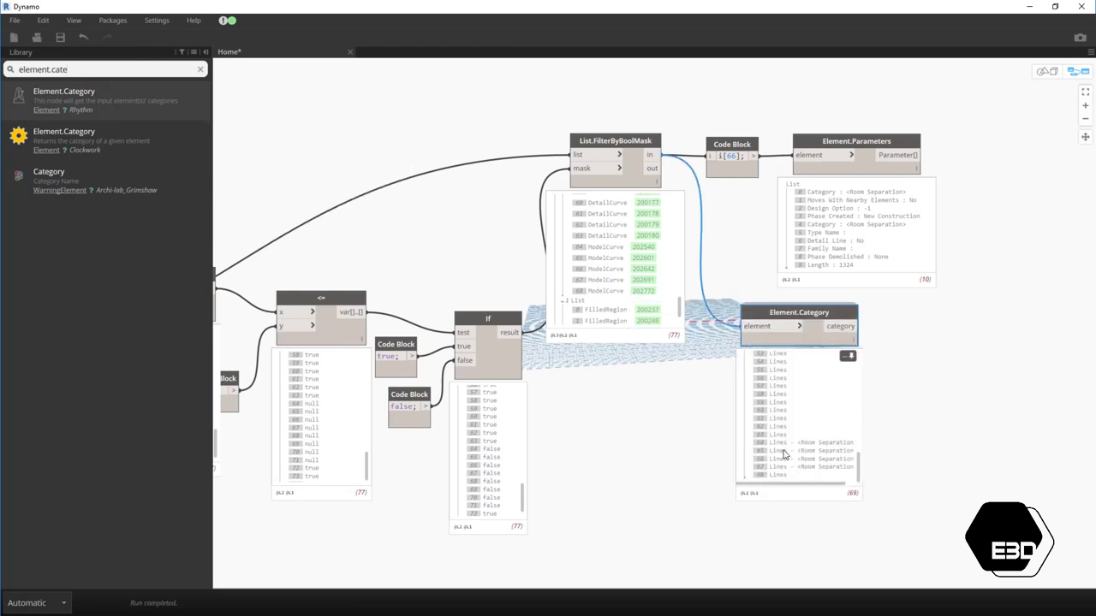
scroll(653, 379, down, 3)
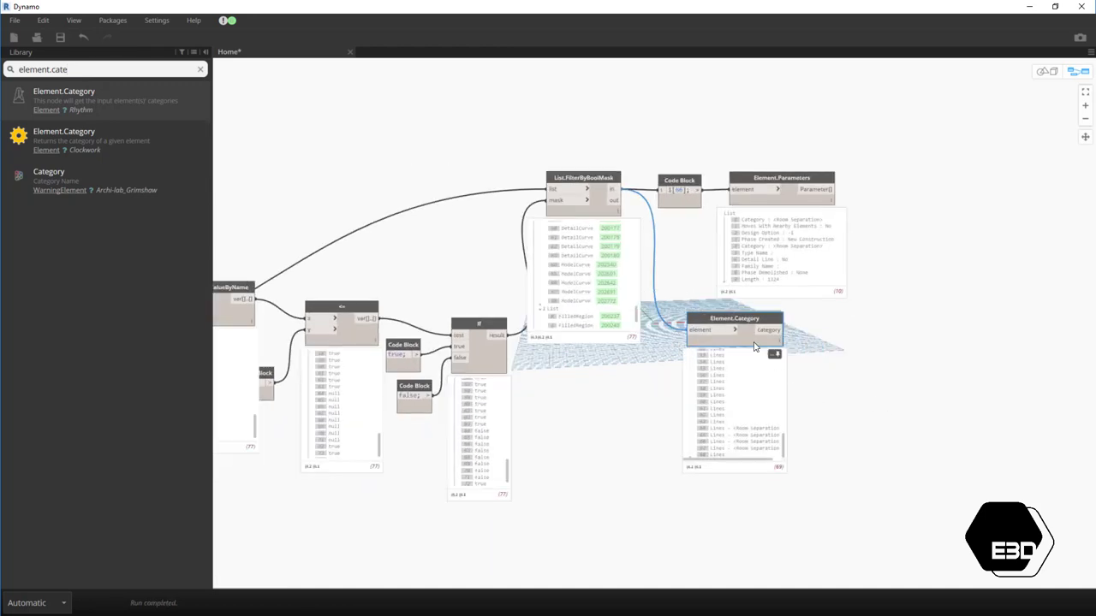
scroll(886, 411, up, 2)
drag(741, 336, 742, 355)
- Review the 69 returned categories, Lines and Lines - <Room Separation>, across the graph
scroll(514, 276, down, 2)
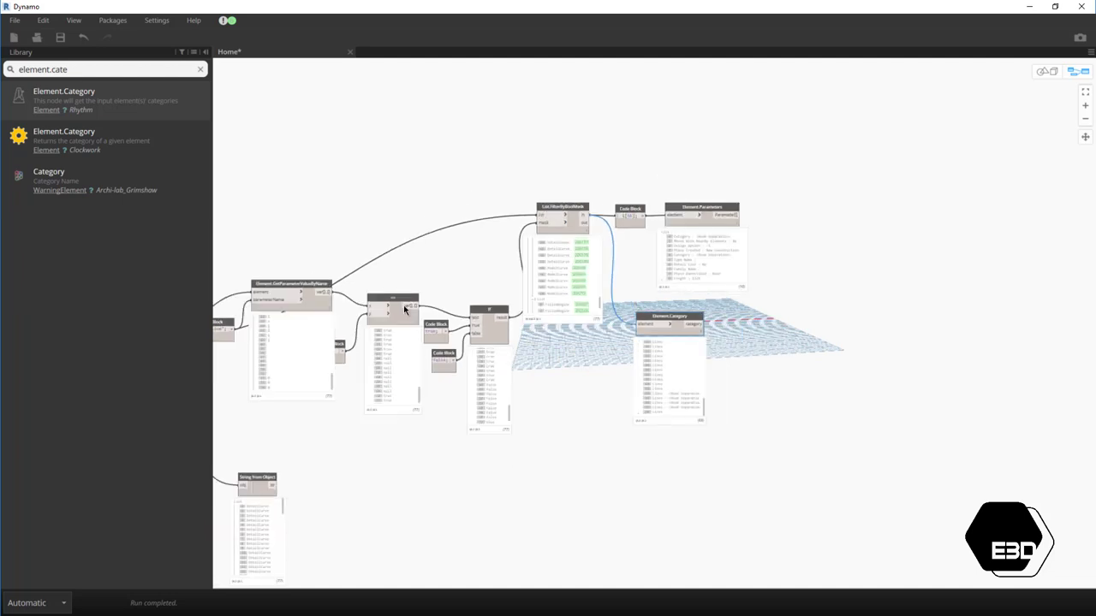
middle_drag(359, 440, 431, 438)
scroll(426, 441, up, 1)
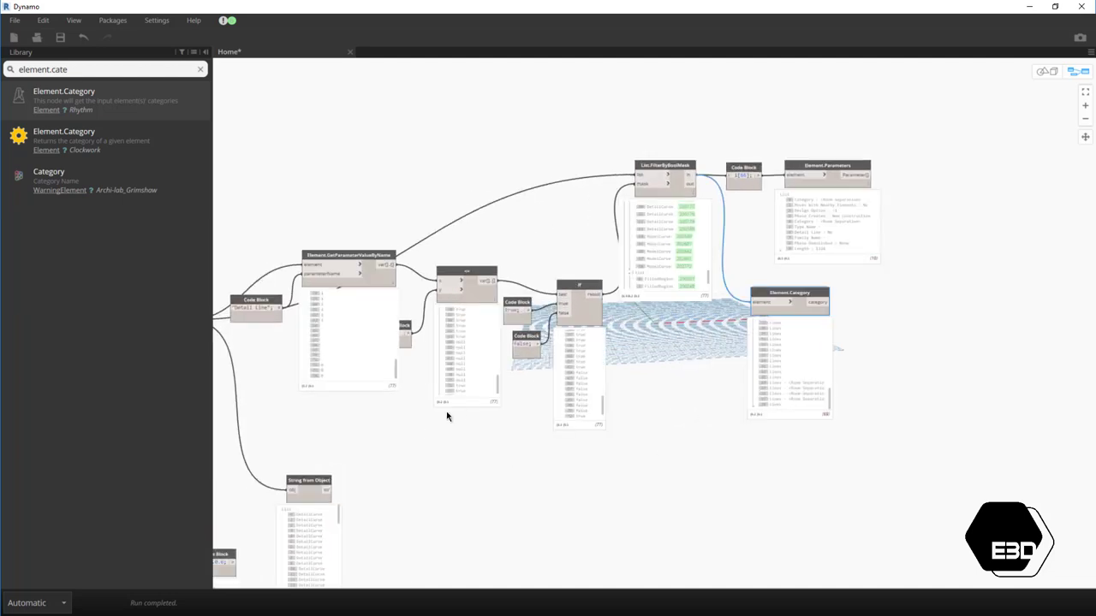
scroll(629, 347, down, 2)
scroll(558, 353, up, 2)
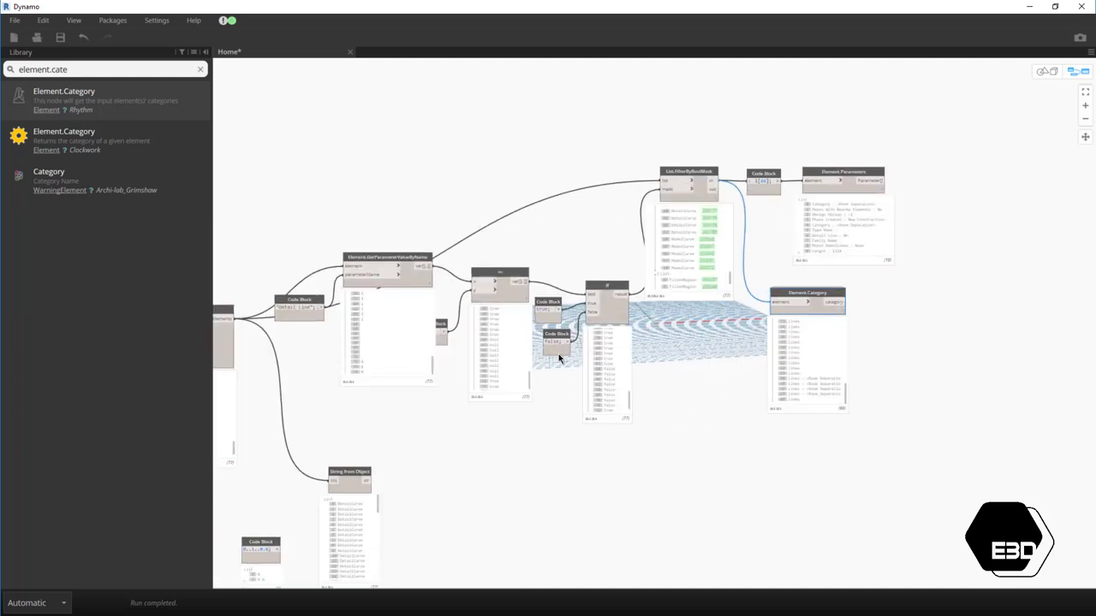
scroll(559, 354, up, 1)
scroll(844, 336, down, 2)
scroll(673, 379, down, 1)
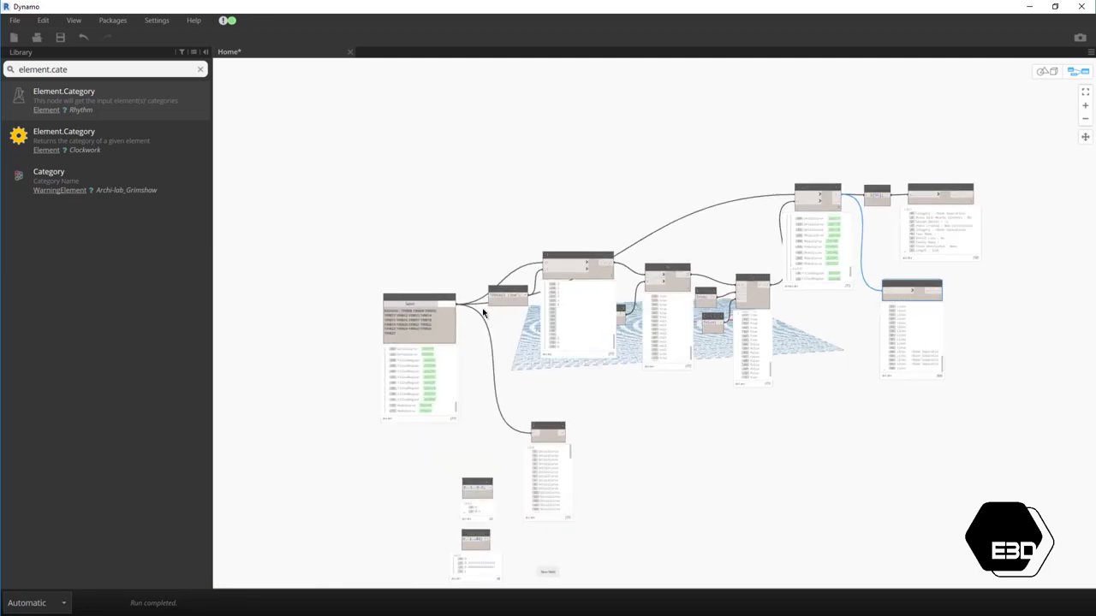
scroll(993, 313, up, 2)
scroll(994, 314, up, 1)
scroll(994, 314, down, 1)
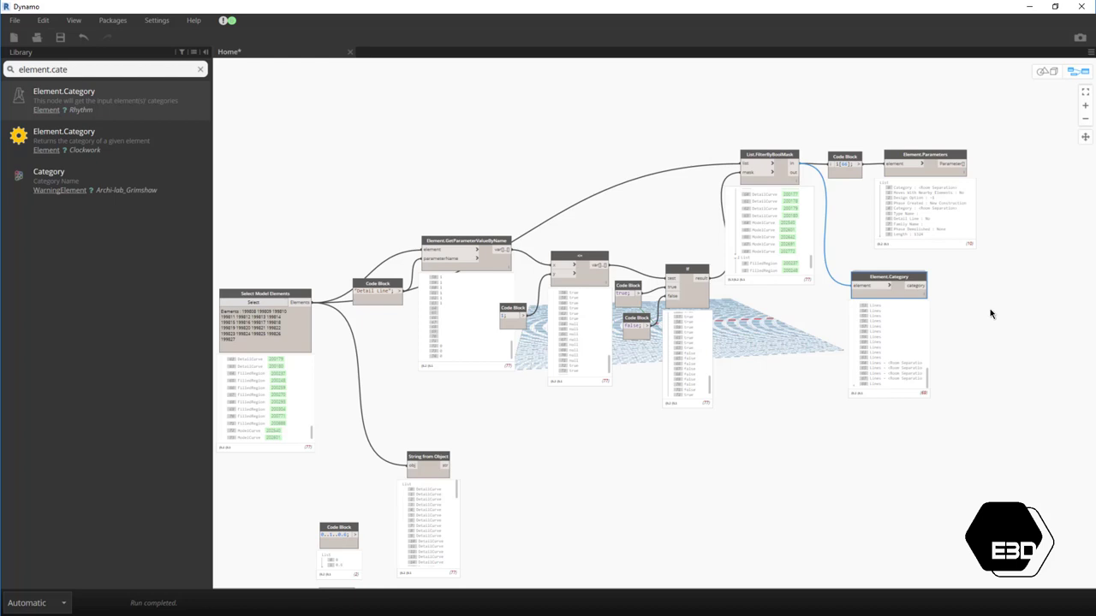
middle_drag(1020, 285, 974, 285)
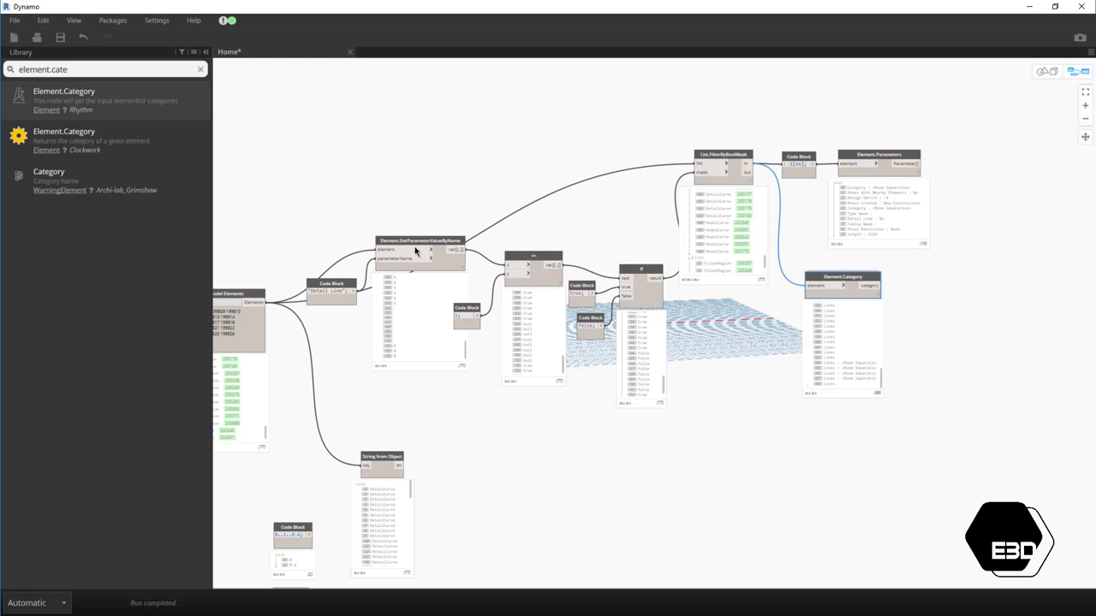
drag(68, 69, 3, 71)
scroll(923, 305, up, 3)
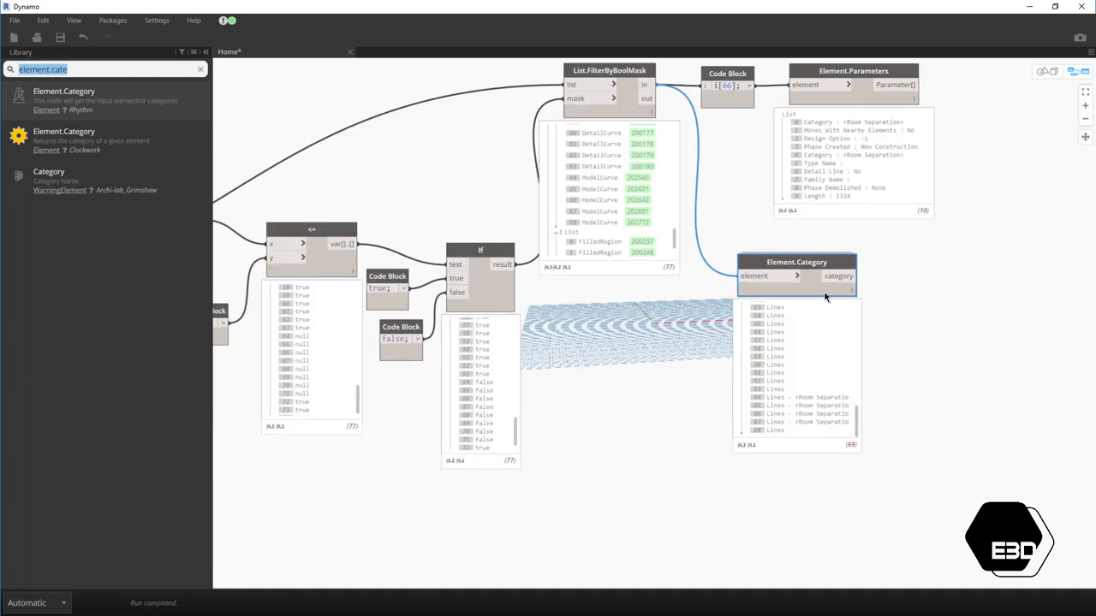
- Add String.Contains with a "Room Separation" Code Block as its searchFor input
text(st)
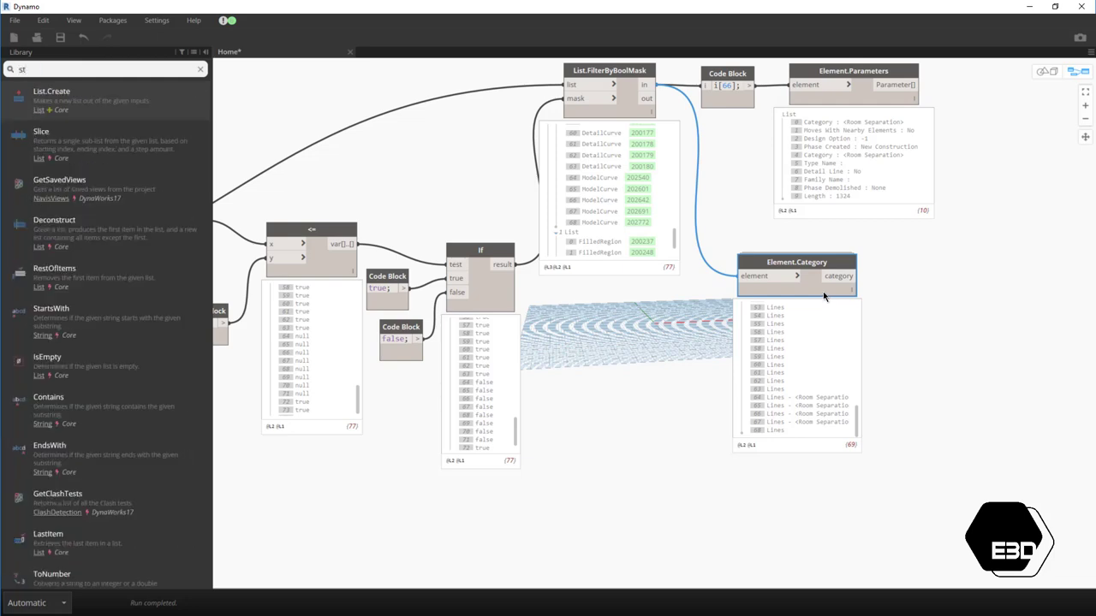
text(ring contains)
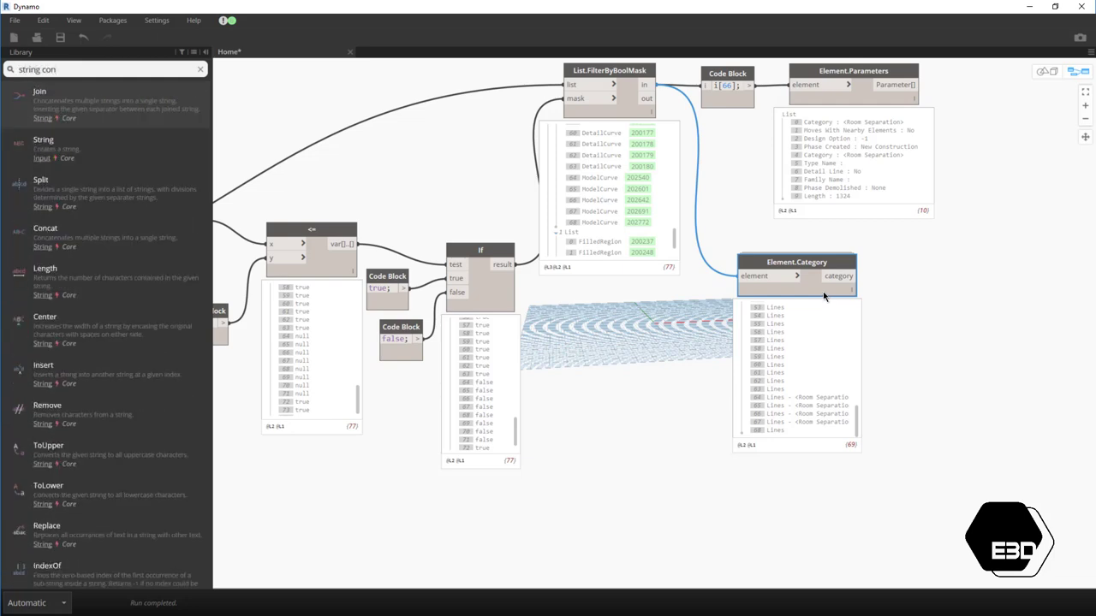
key(Return)
double_click(875, 363)
text("r)
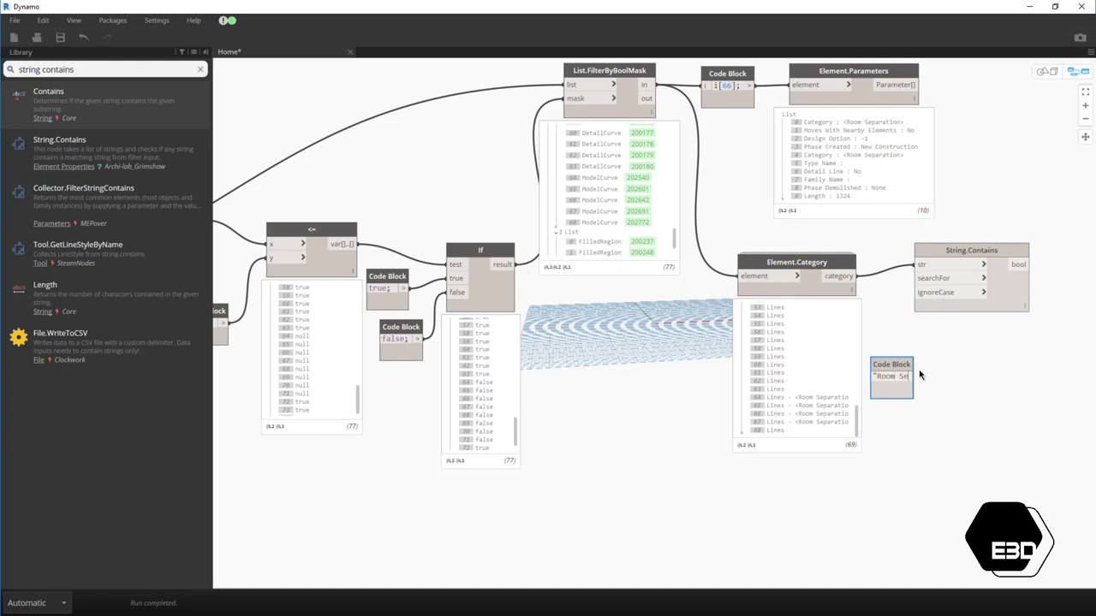
text(paration)
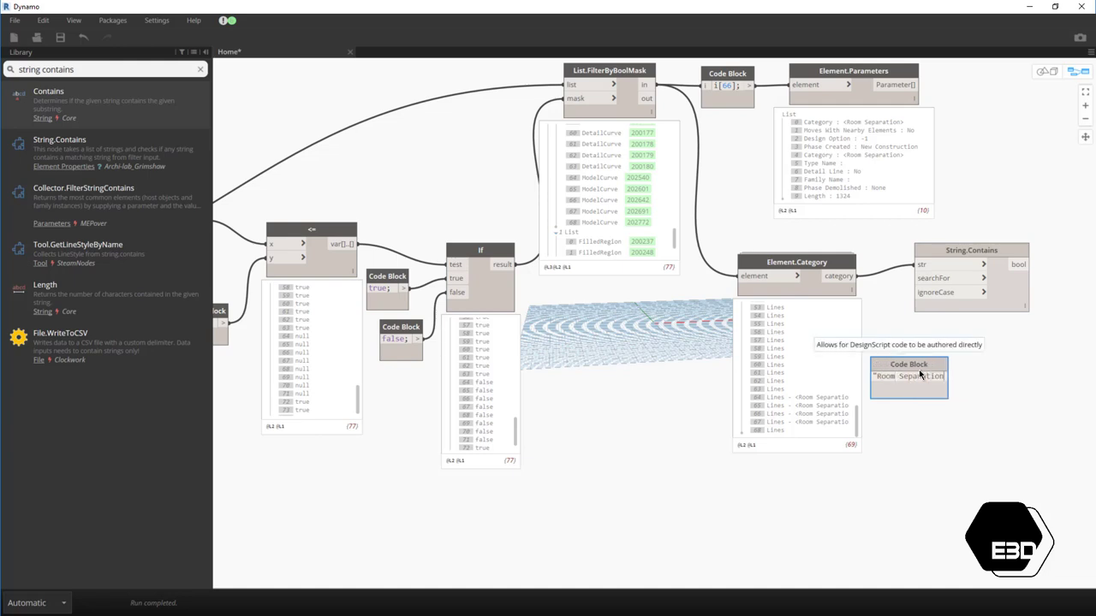
text(";)
drag(962, 376, 947, 289)
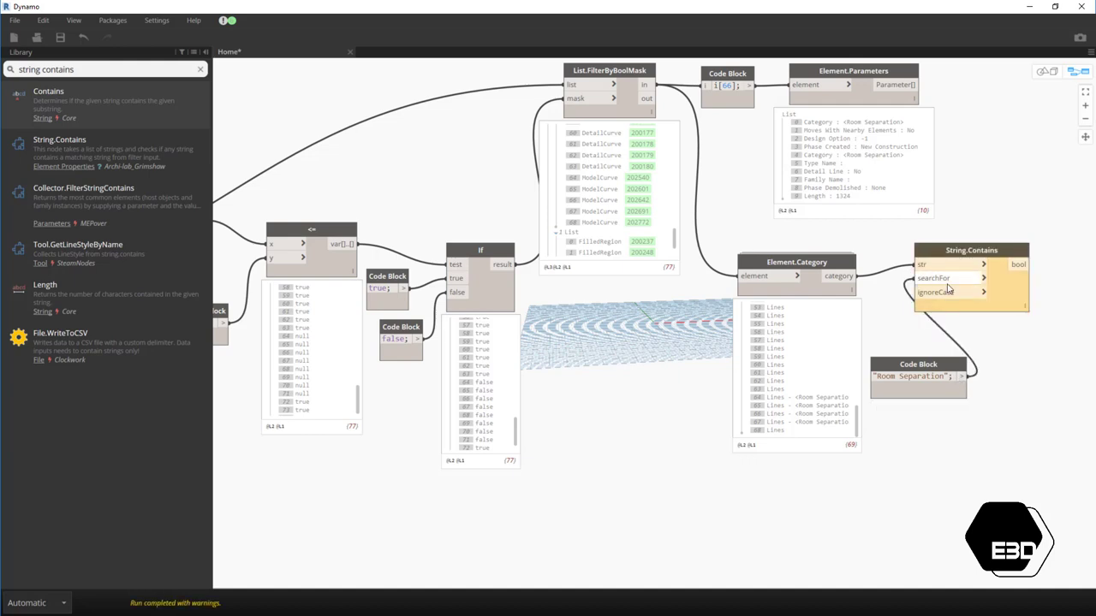
drag(934, 377, 864, 332)
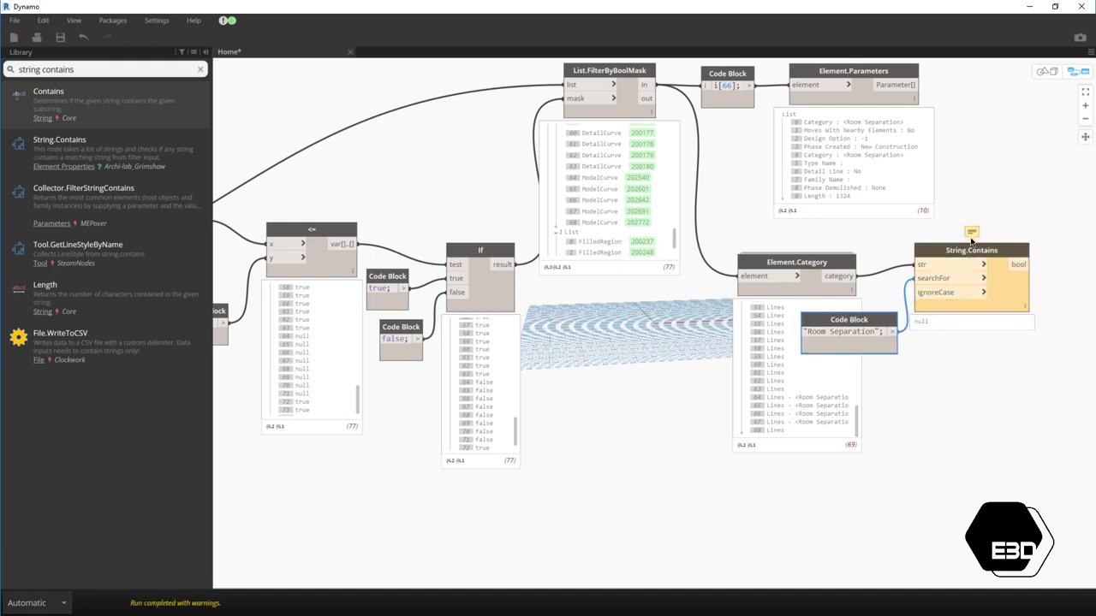
mouse_move(971, 231)
drag(967, 249, 1000, 289)
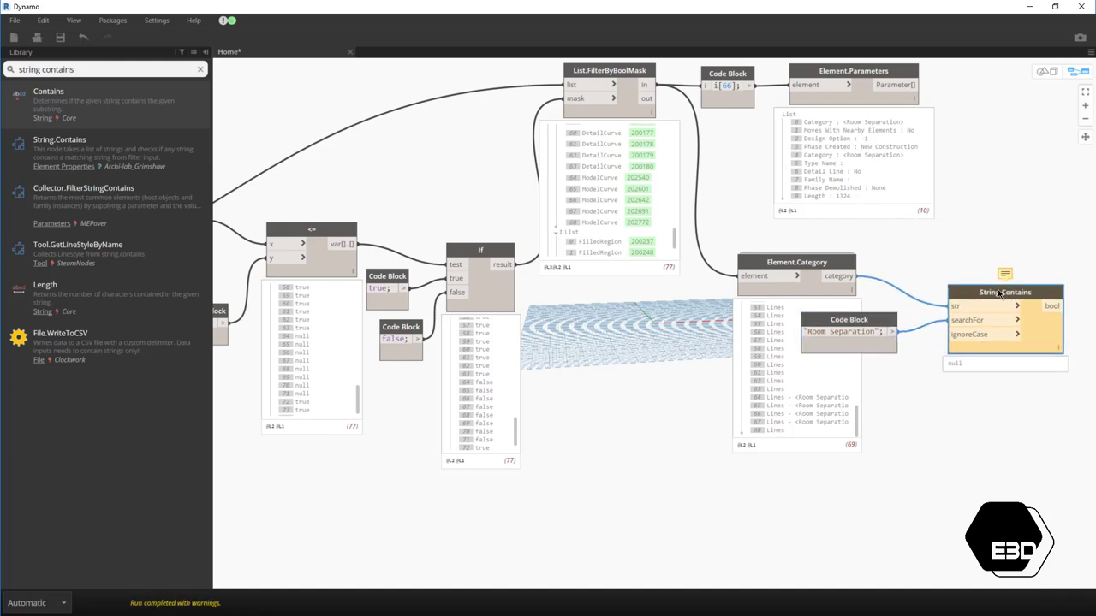
- Convert the categories with String from Object and feed that text into String.Contains str
drag(75, 70, 4, 71)
text(o)
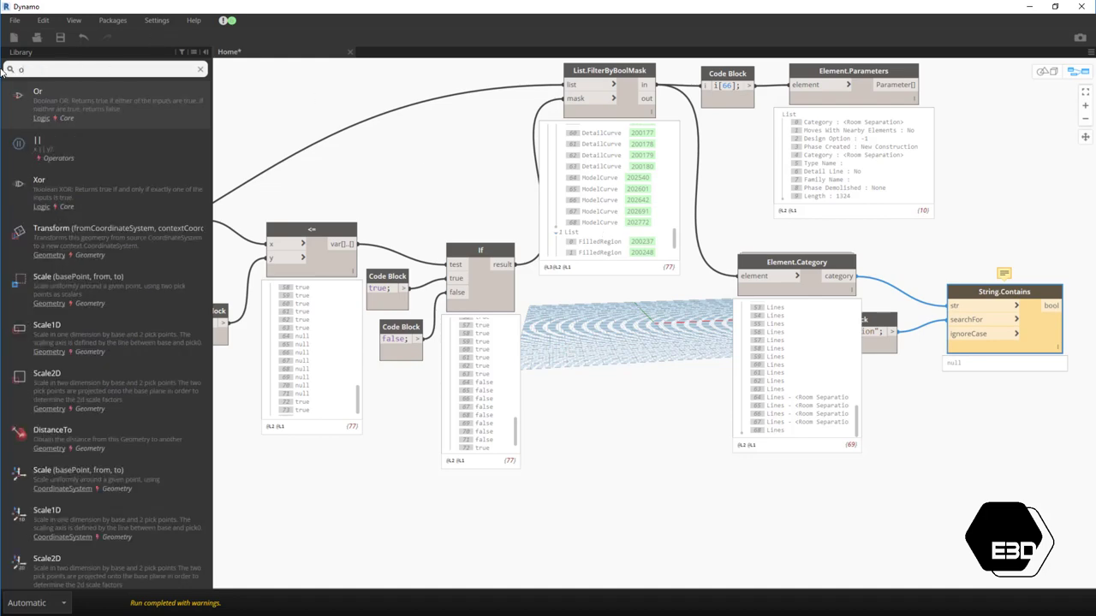
text(bject to st)
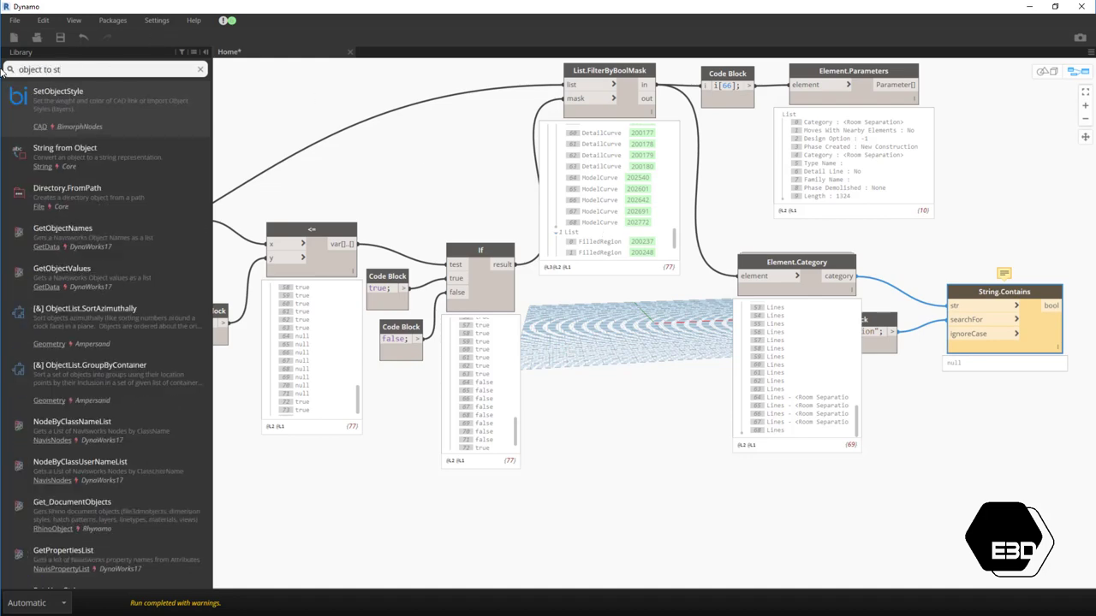
text(ring)
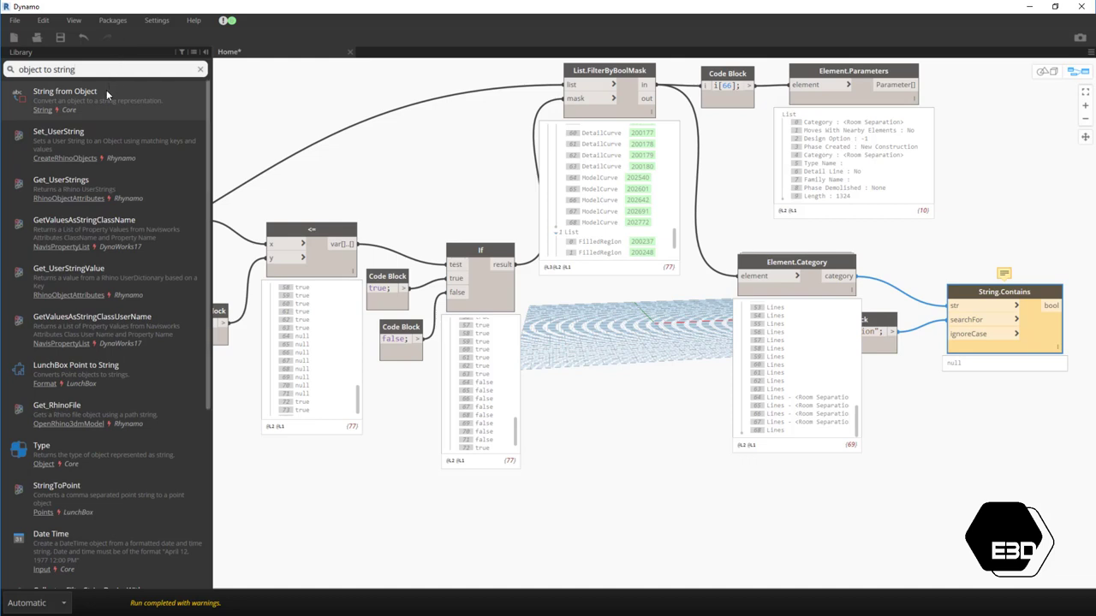
click(106, 90)
click(830, 278)
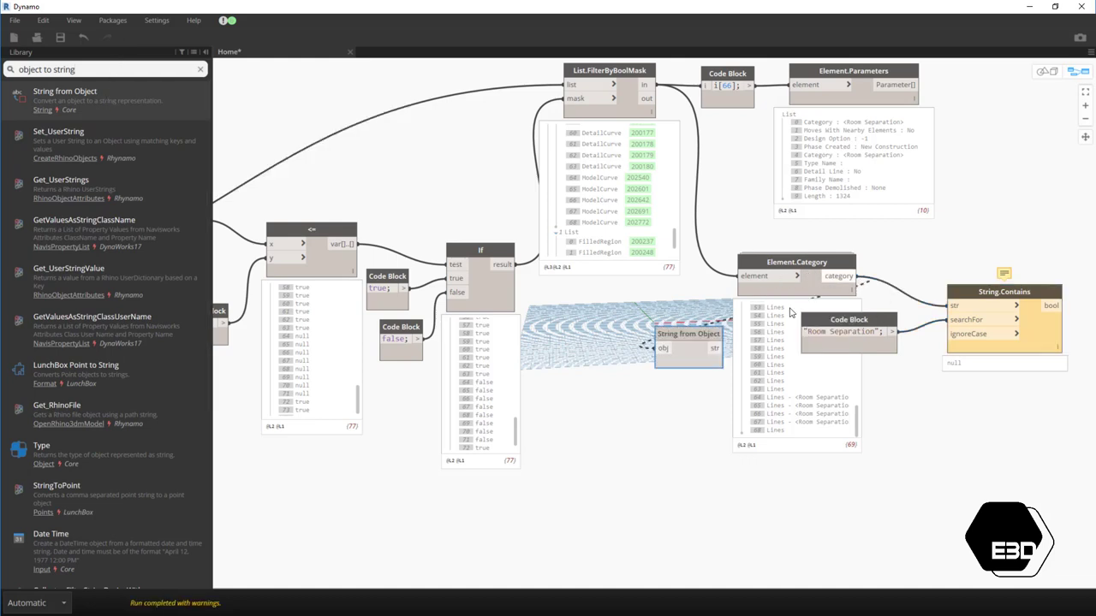
click(715, 348)
click(983, 306)
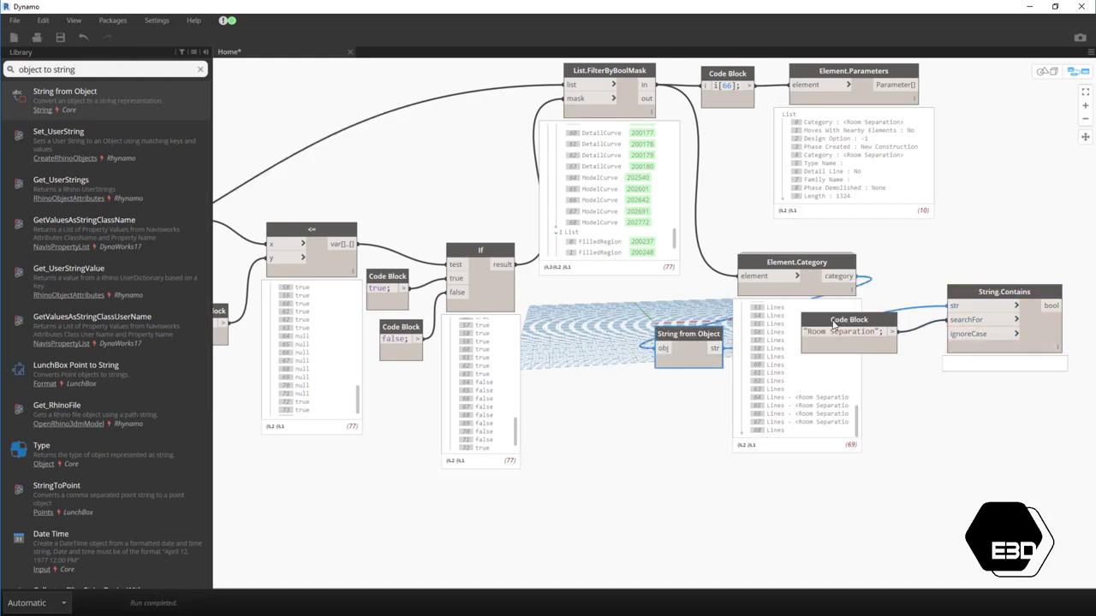
drag(664, 342, 914, 266)
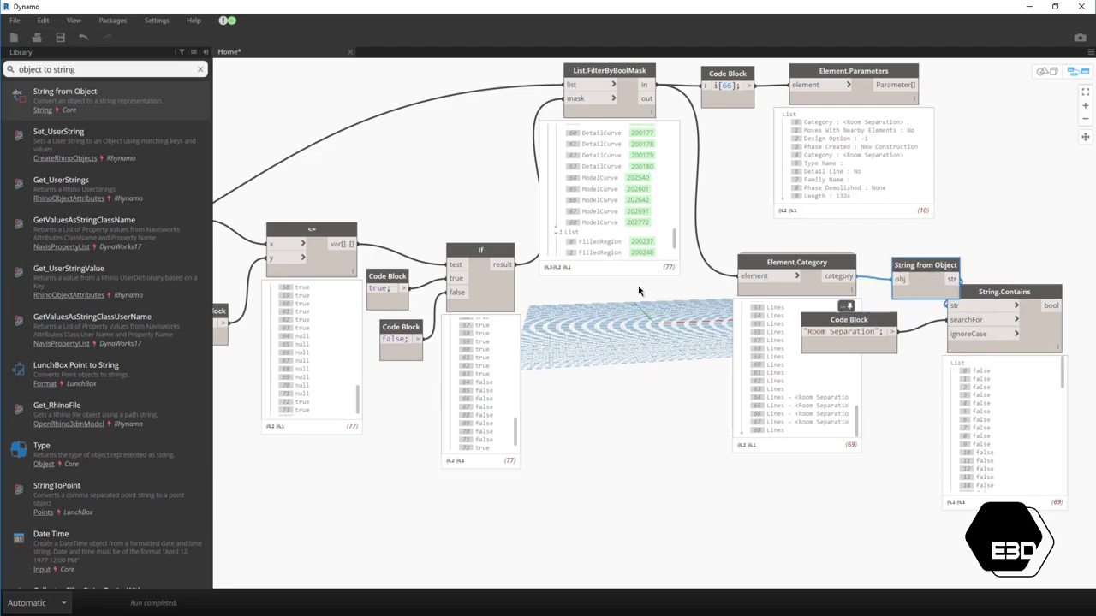
scroll(956, 342, down, 2)
scroll(935, 326, up, 3)
drag(897, 338, 947, 362)
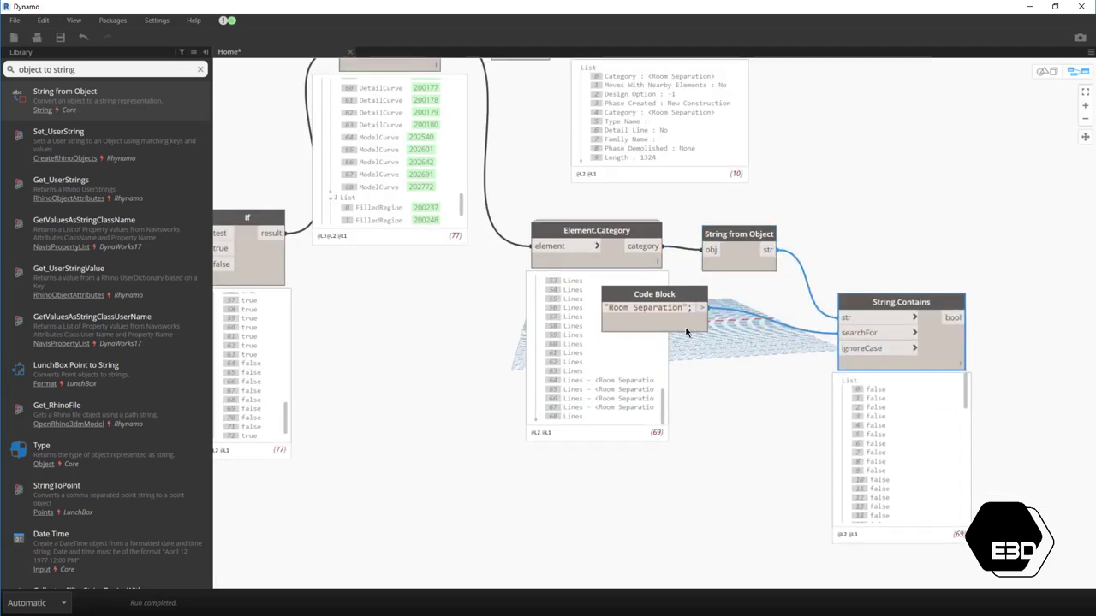
drag(677, 324, 748, 377)
scroll(593, 313, down, 2)
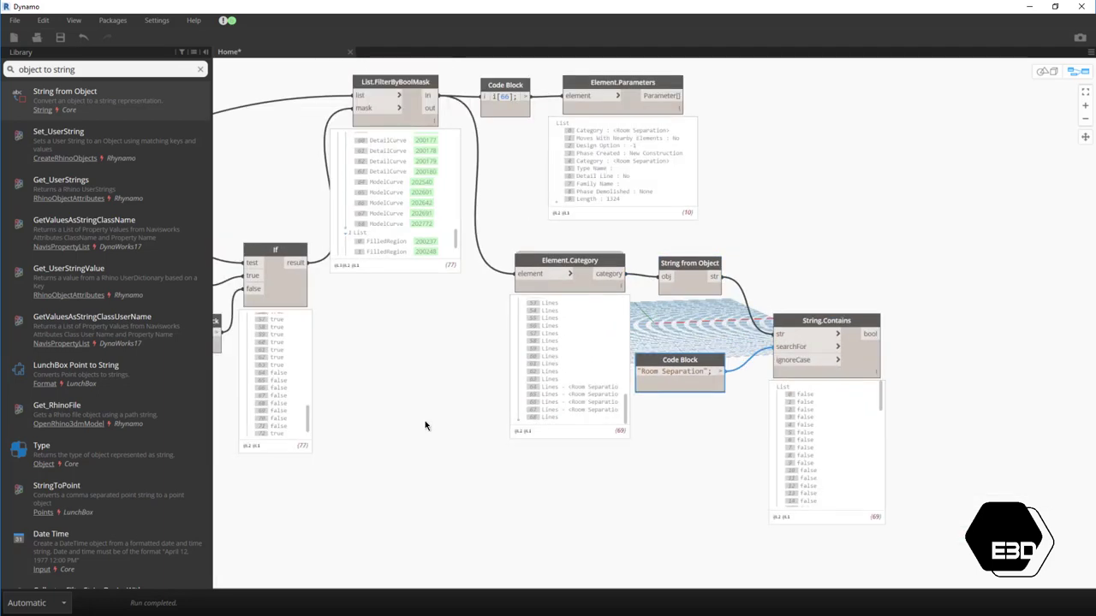
scroll(412, 165, down, 2)
- Duplicate List.FilterByBoolMask, masking the first filter's output with the String.Contains results
key(ctrl+c)
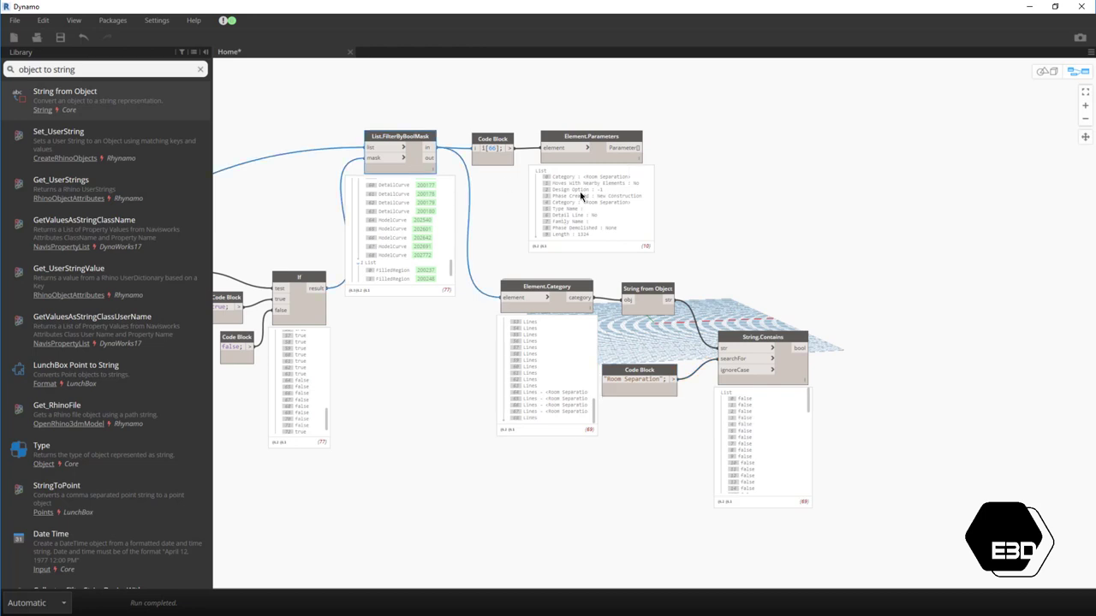
key(ctrl+v)
drag(512, 177, 934, 274)
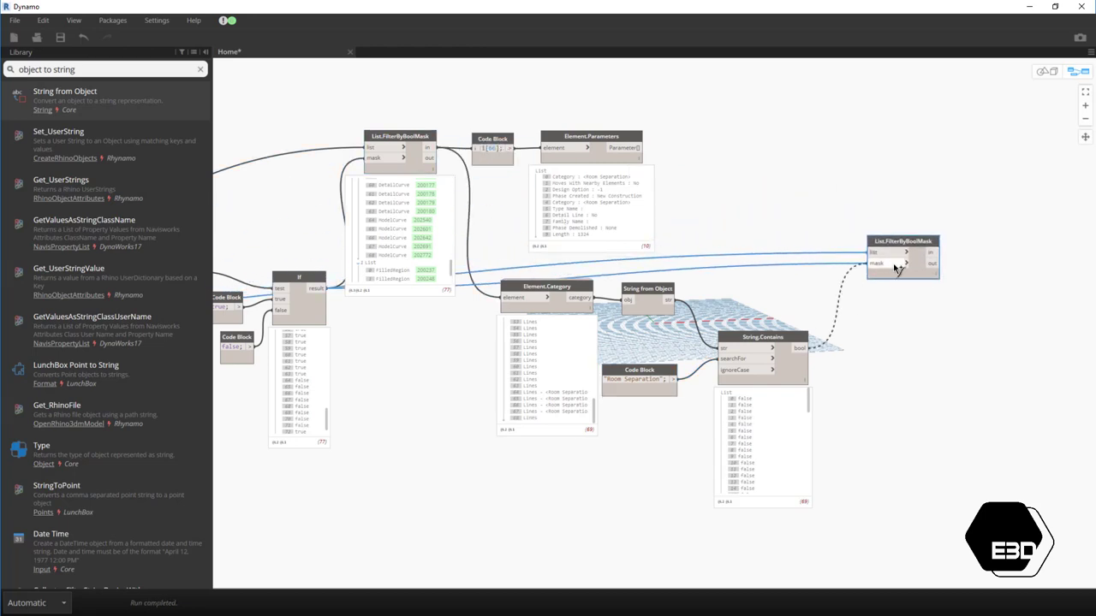
drag(800, 347, 873, 263)
click(428, 148)
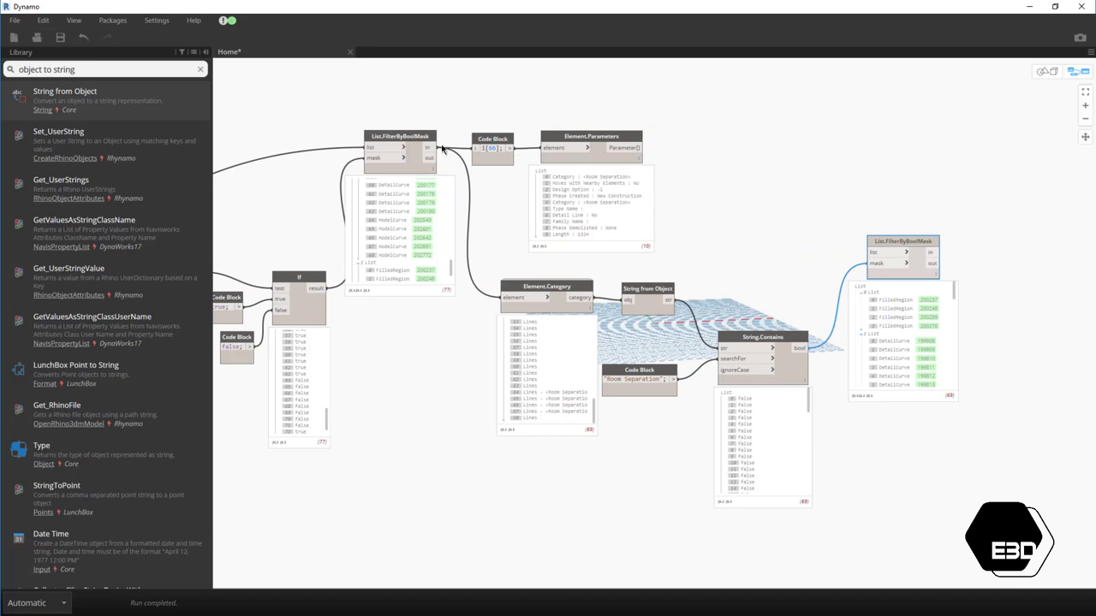
click(875, 251)
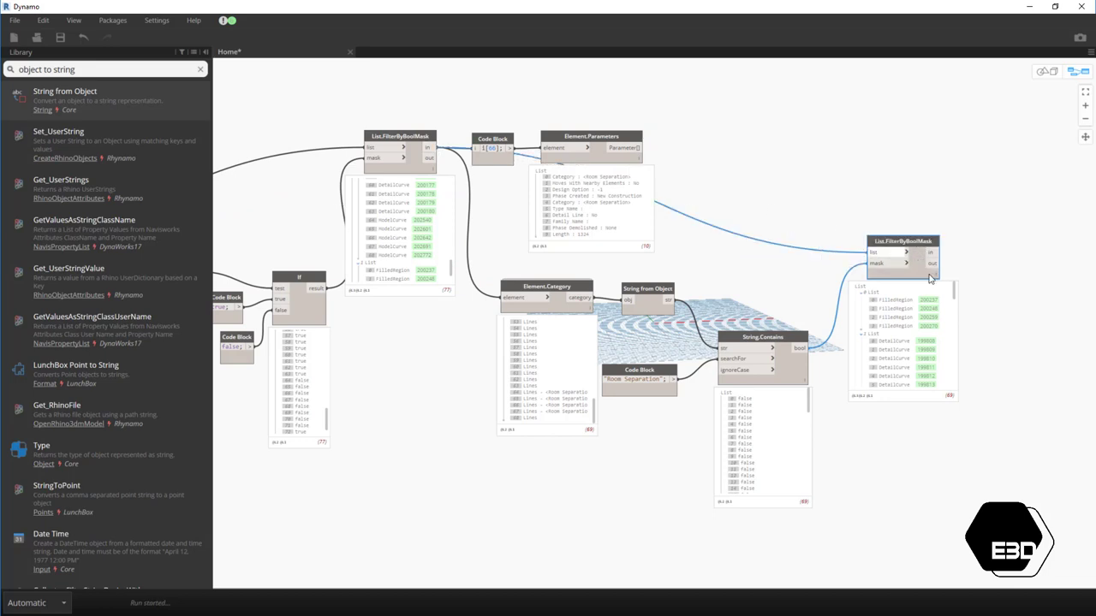
- Zoom into the second filter's preview to compare the Room Separation ModelCurves and DetailCurves
scroll(986, 349, up, 1)
scroll(987, 349, up, 1)
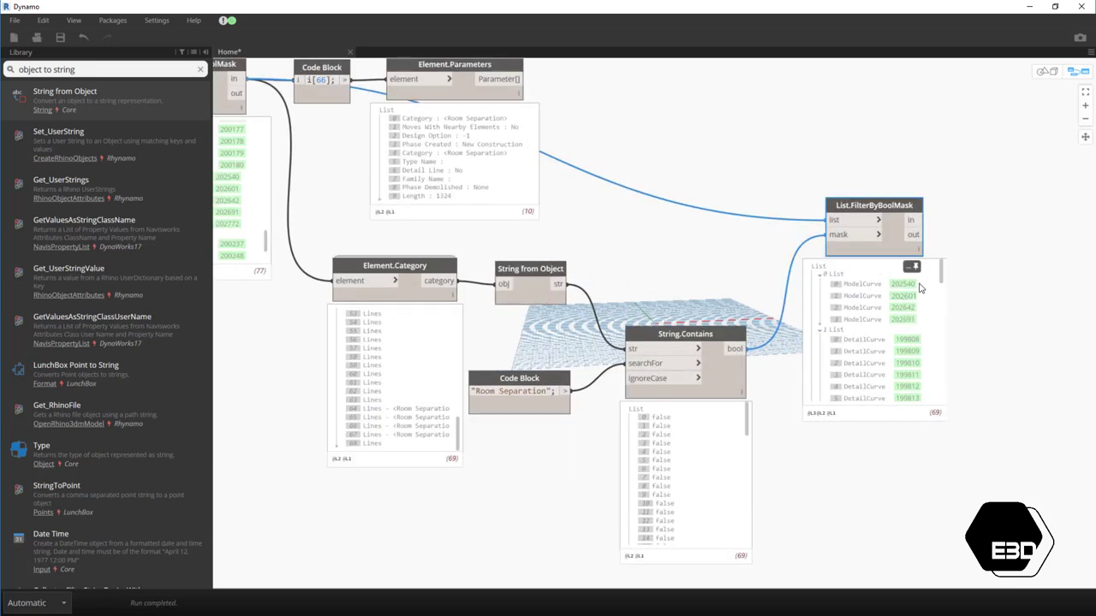
scroll(938, 305, down, 1)
scroll(938, 305, down, 3)
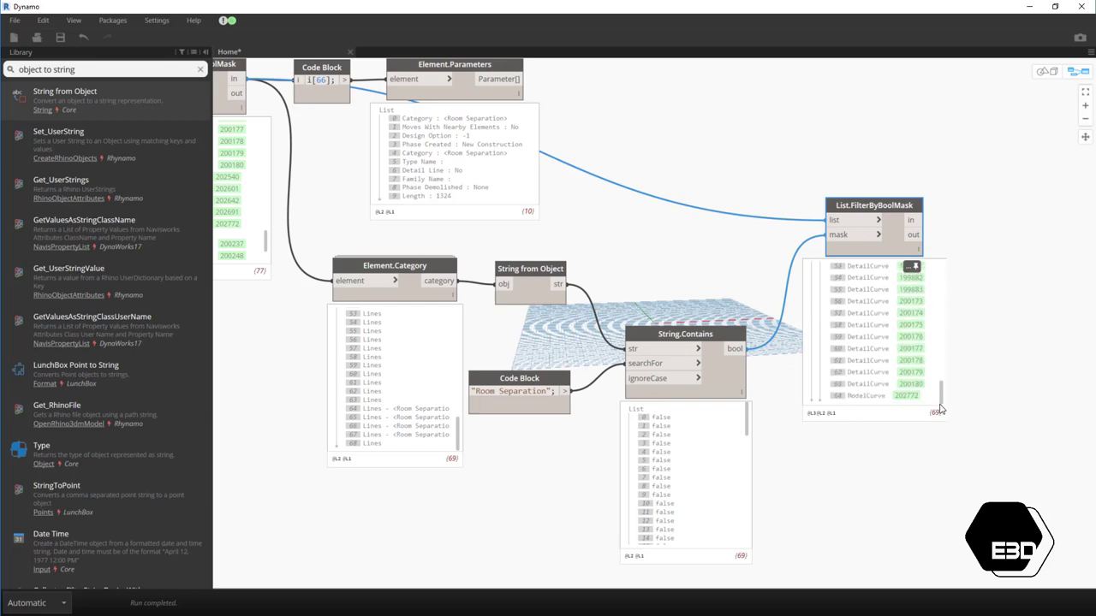
scroll(913, 283, down, 3)
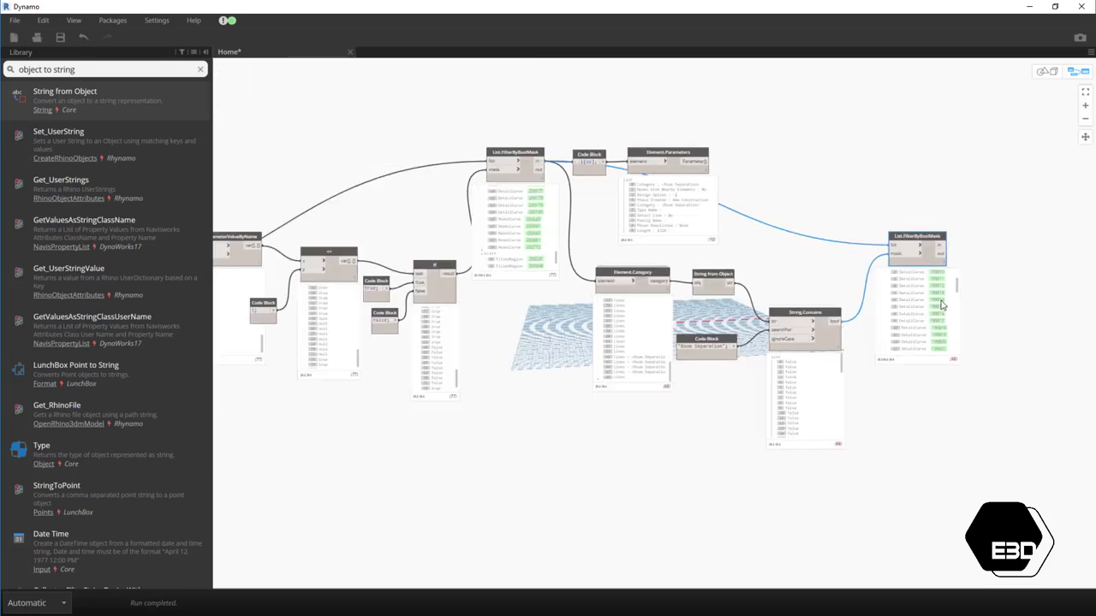
scroll(930, 310, down, 3)
scroll(930, 309, down, 2)
- Zoom into the Element.Parameters preview to read item 66's Room Separation line values
scroll(865, 385, up, 2)
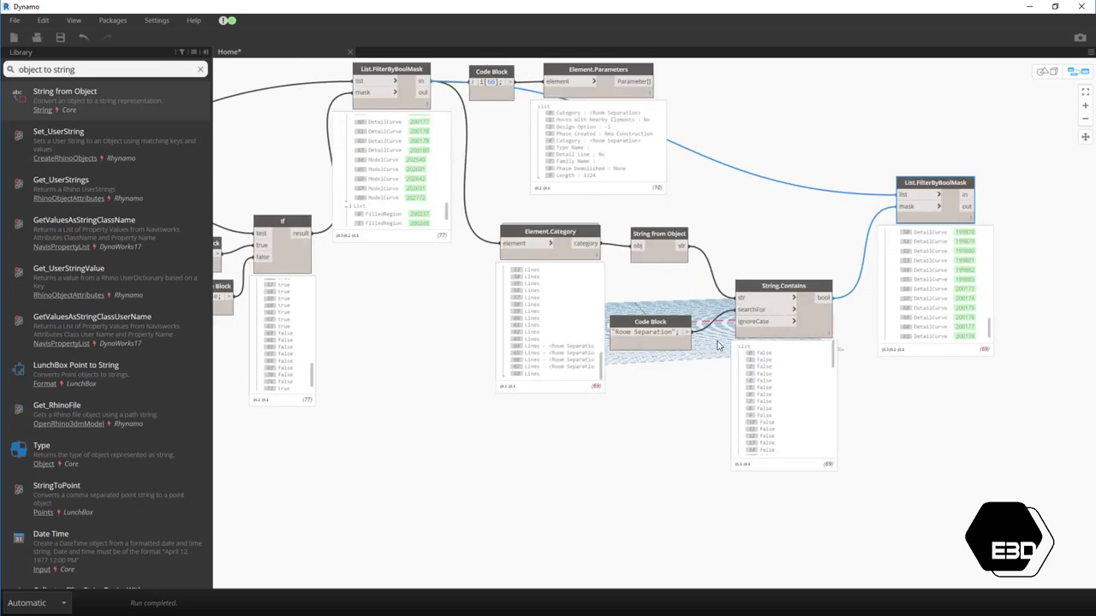
scroll(676, 359, down, 2)
scroll(614, 163, up, 2)
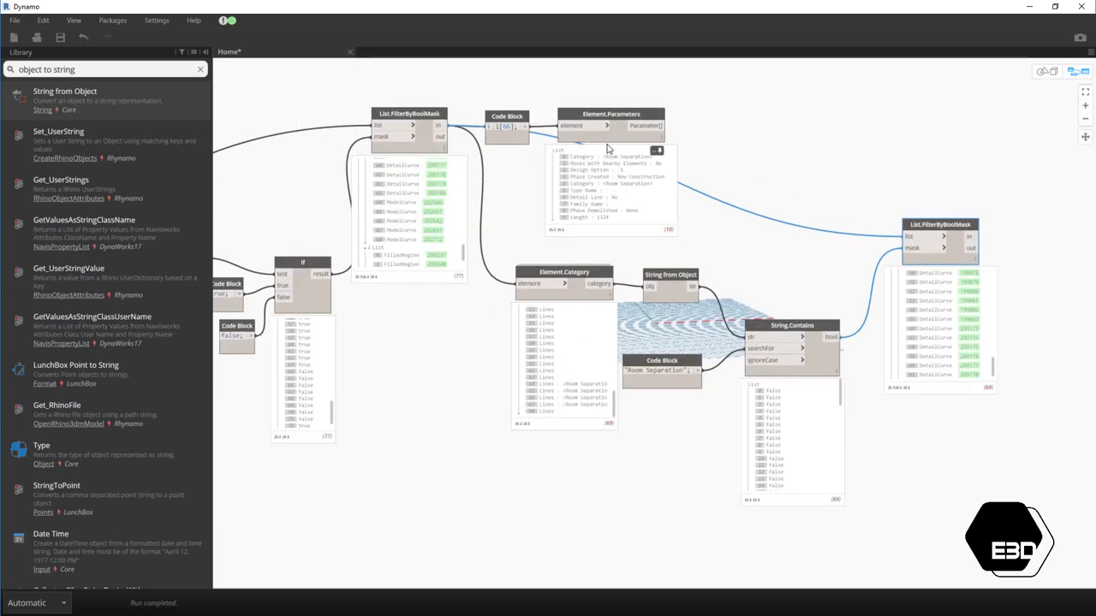
scroll(634, 171, up, 3)
scroll(628, 95, up, 2)
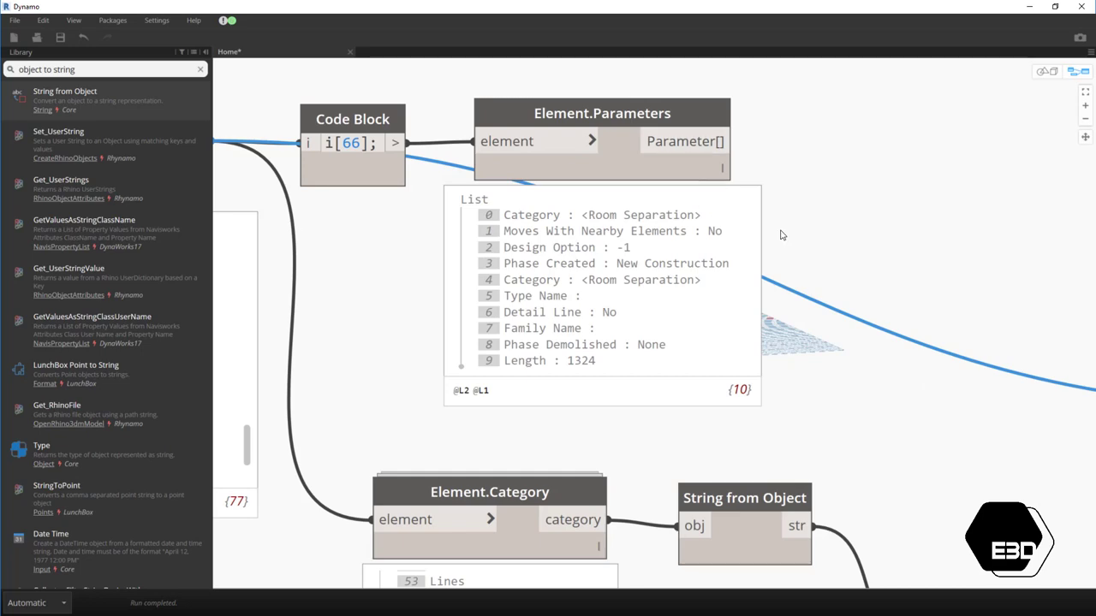
scroll(781, 235, up, 2)
scroll(781, 234, down, 3)
scroll(780, 235, up, 3)
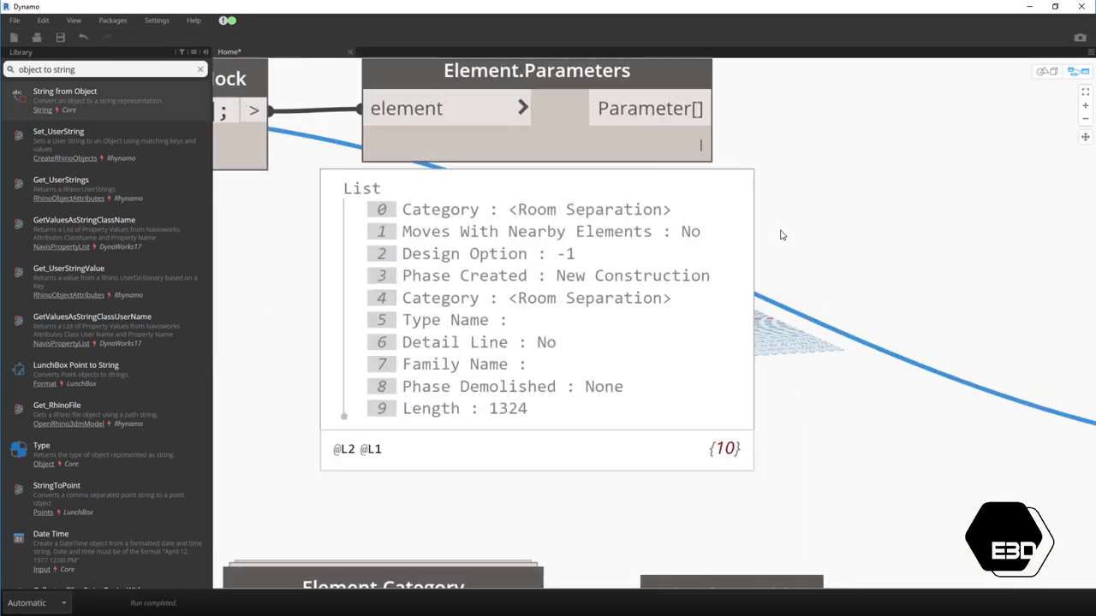
scroll(781, 235, down, 3)
scroll(781, 234, up, 1)
scroll(781, 235, up, 2)
scroll(780, 235, down, 3)
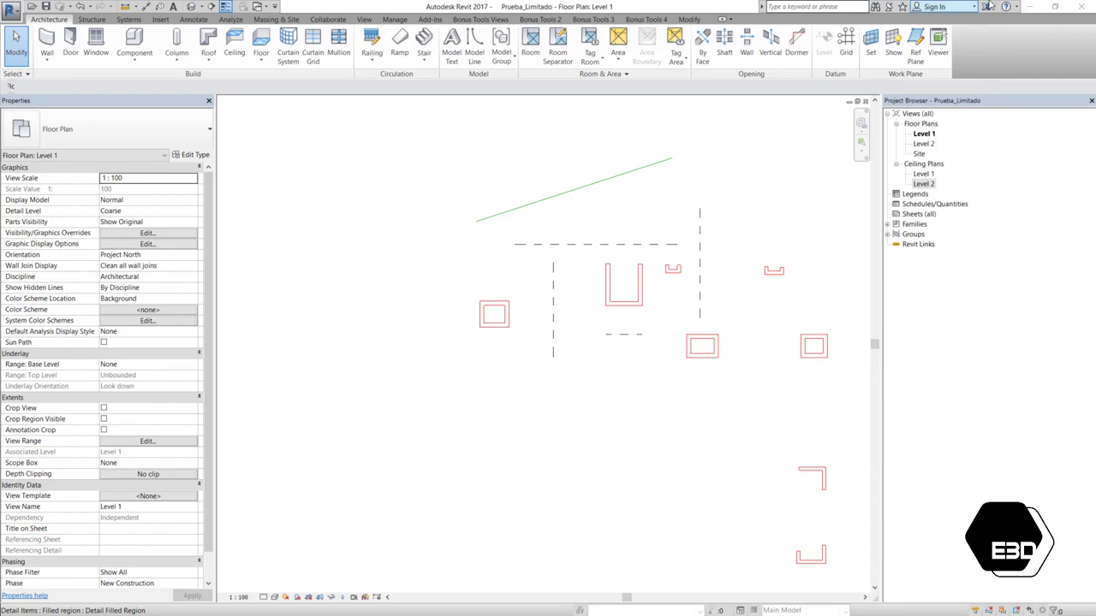
- Reread the email's Longest lacing question and open the attached spline-wall graph image
click(1033, 7)
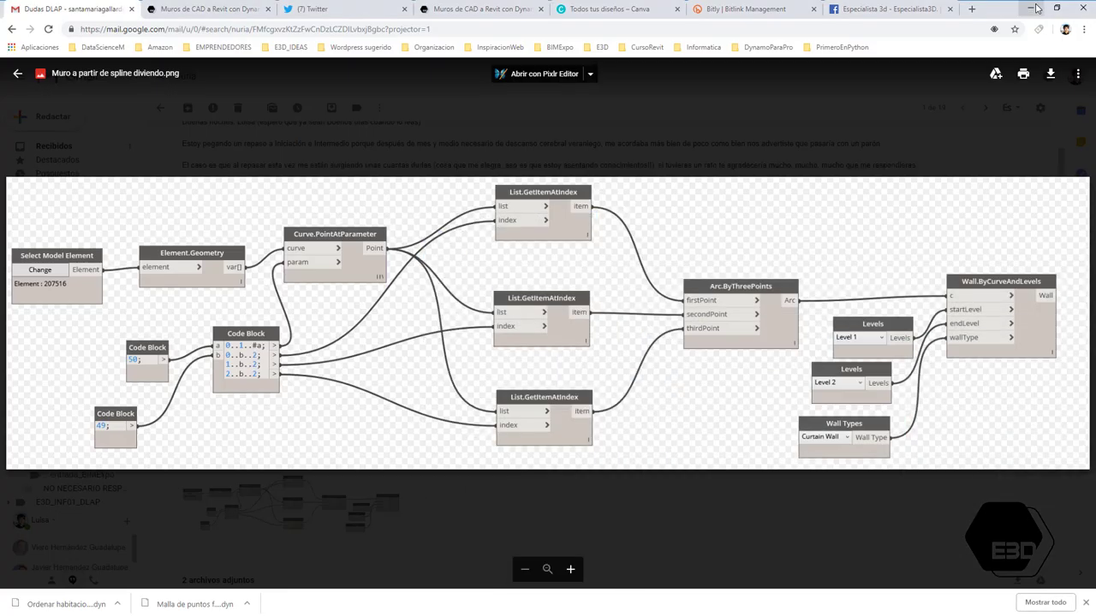
click(558, 492)
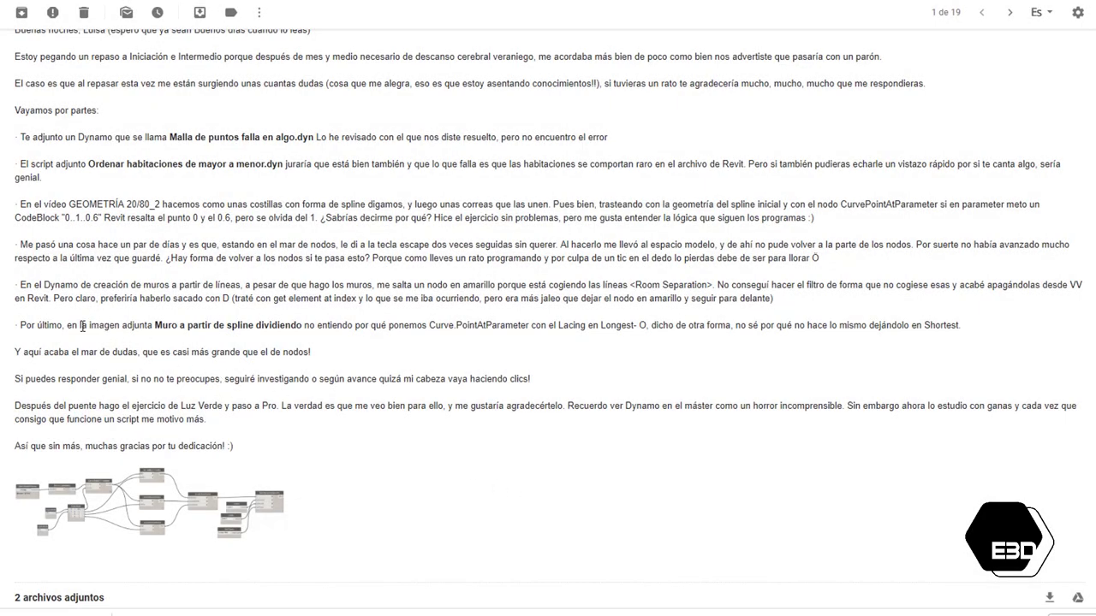
drag(81, 326, 970, 333)
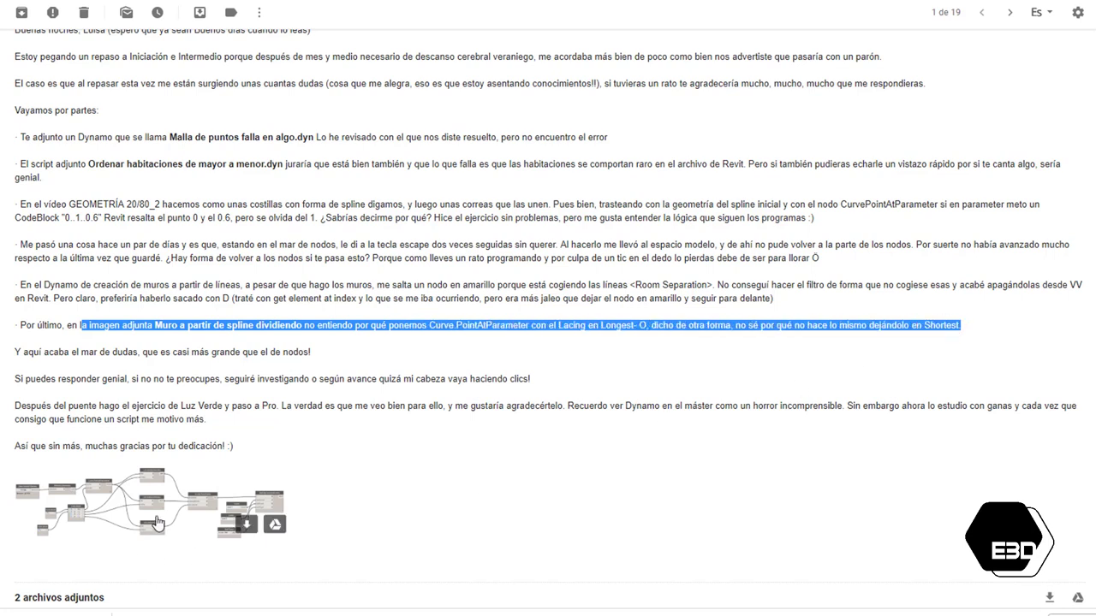
click(274, 520)
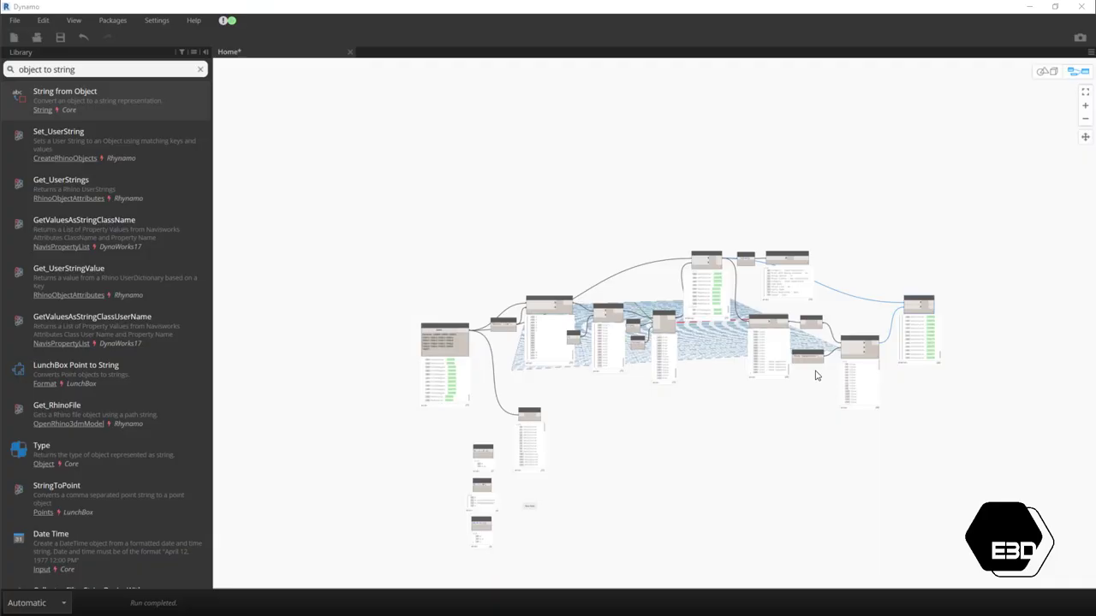
- Search the Library for 'element select model' and place a Select Model Element node on the graph
scroll(484, 229, up, 5)
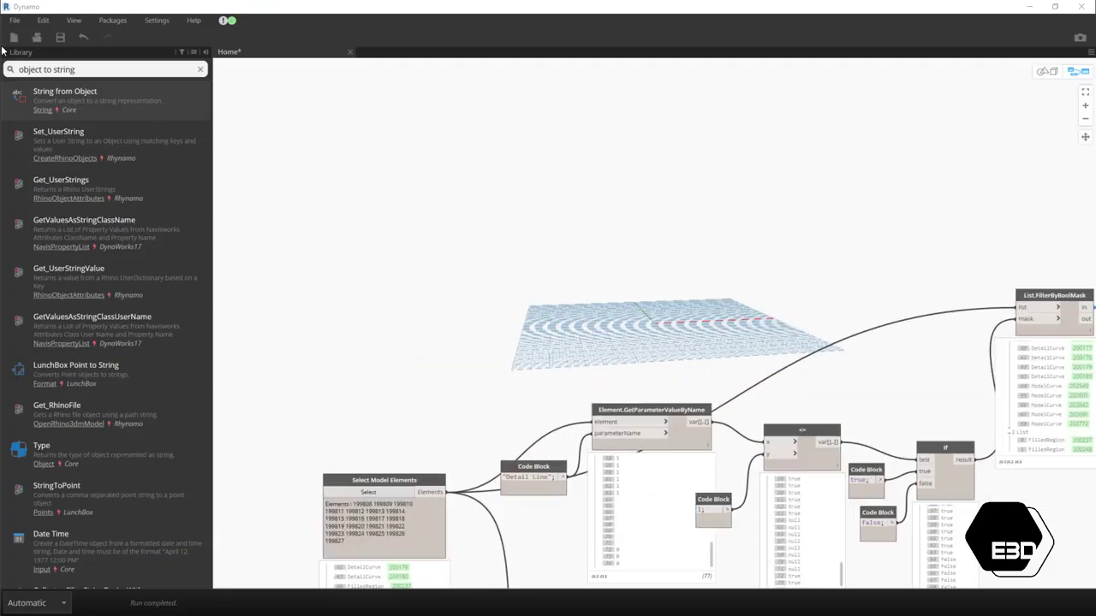
drag(83, 70, 2, 75)
text(elem)
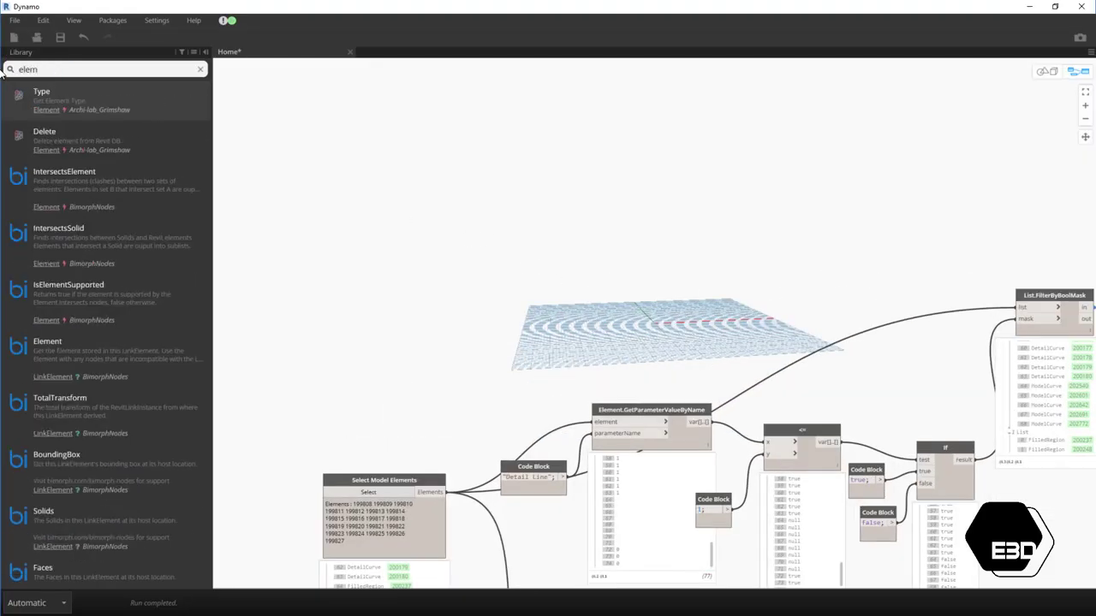
text(ent se)
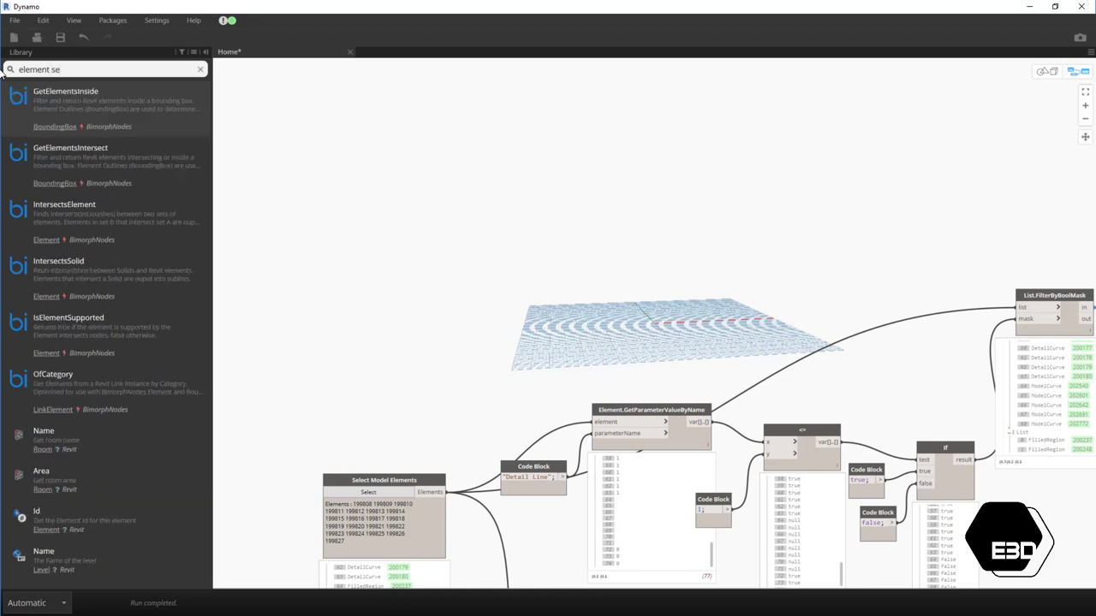
text(lect)
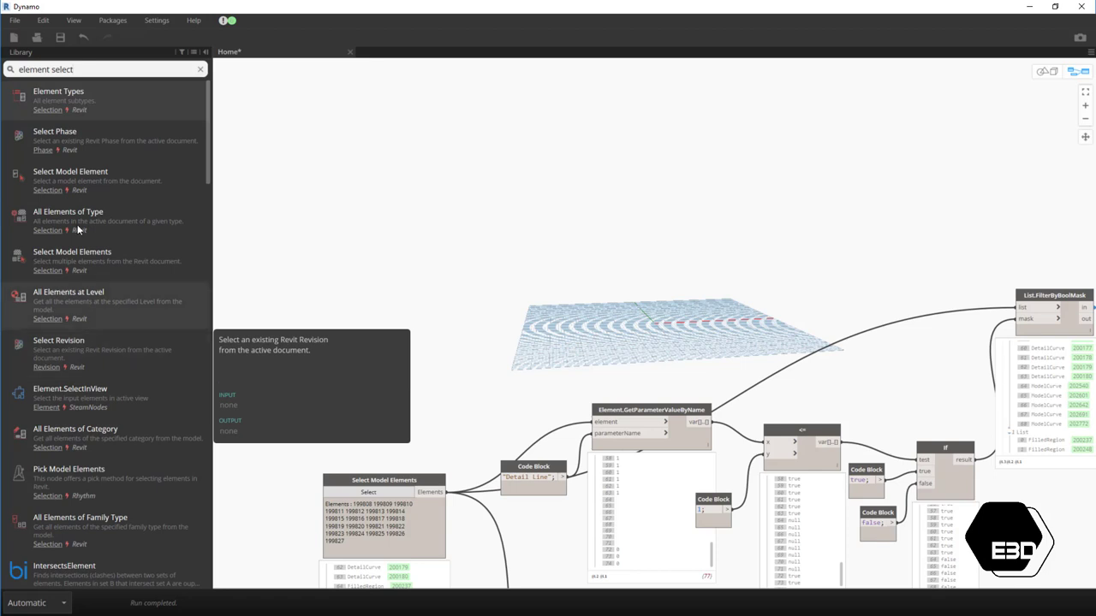
text( model)
click(85, 93)
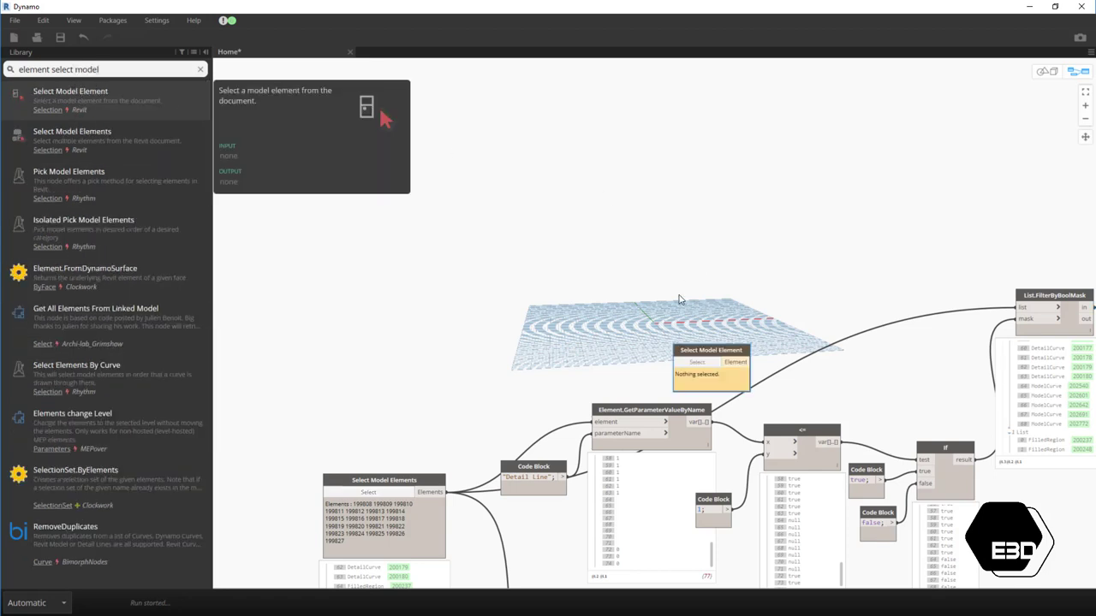
mouse_move(704, 348)
mouse_down()
mouse_move(465, 182)
mouse_move(365, 167)
mouse_up()
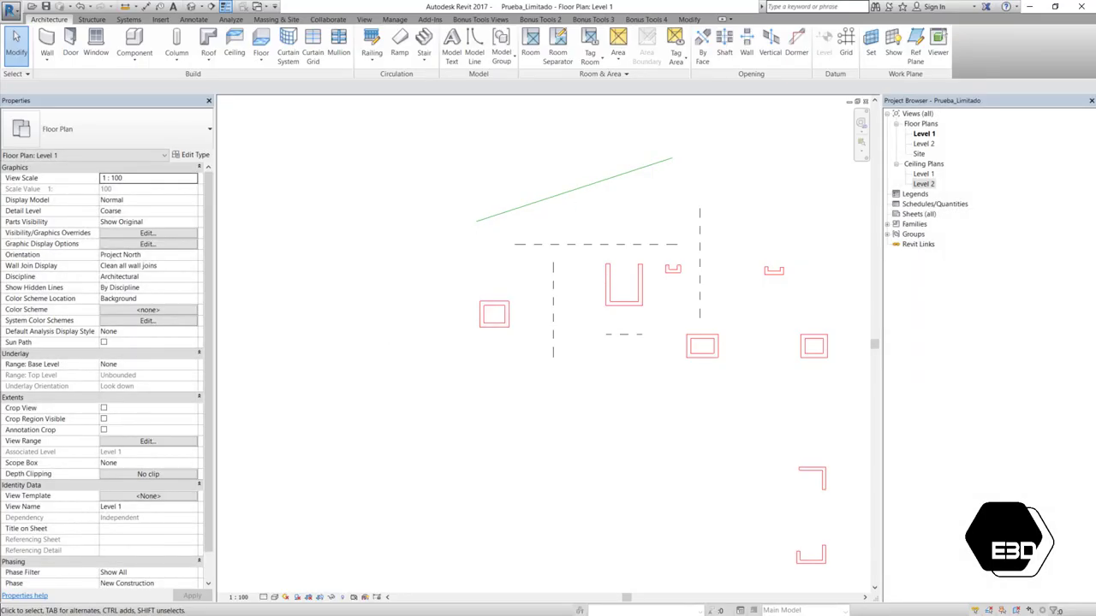
- Bring the spline points graph back and move Curve.PointAtParameter down and to the right
click(1030, 7)
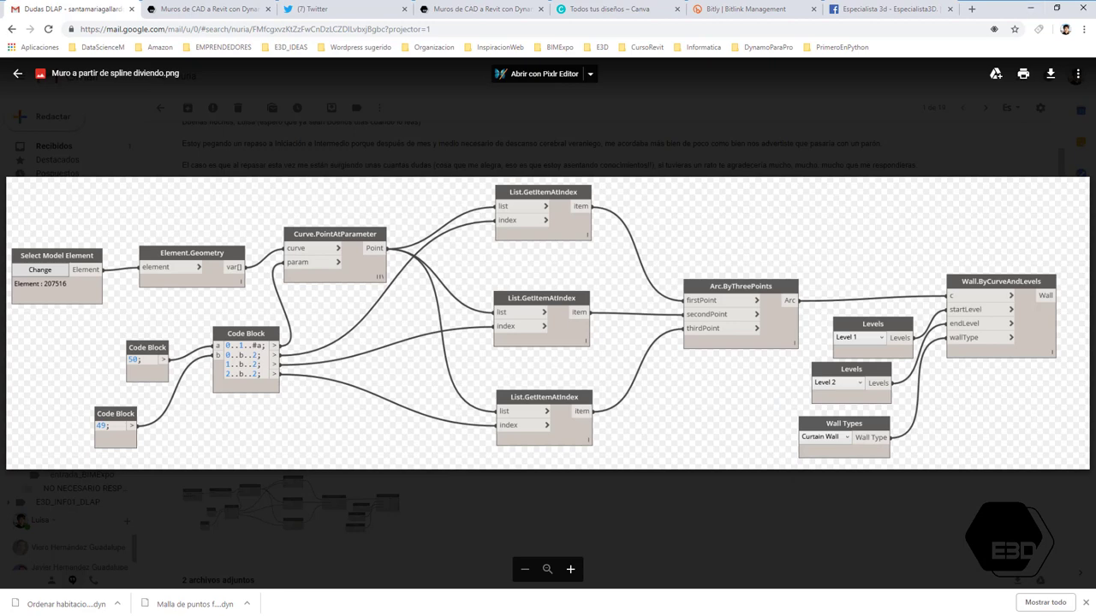
key(alt+Tab)
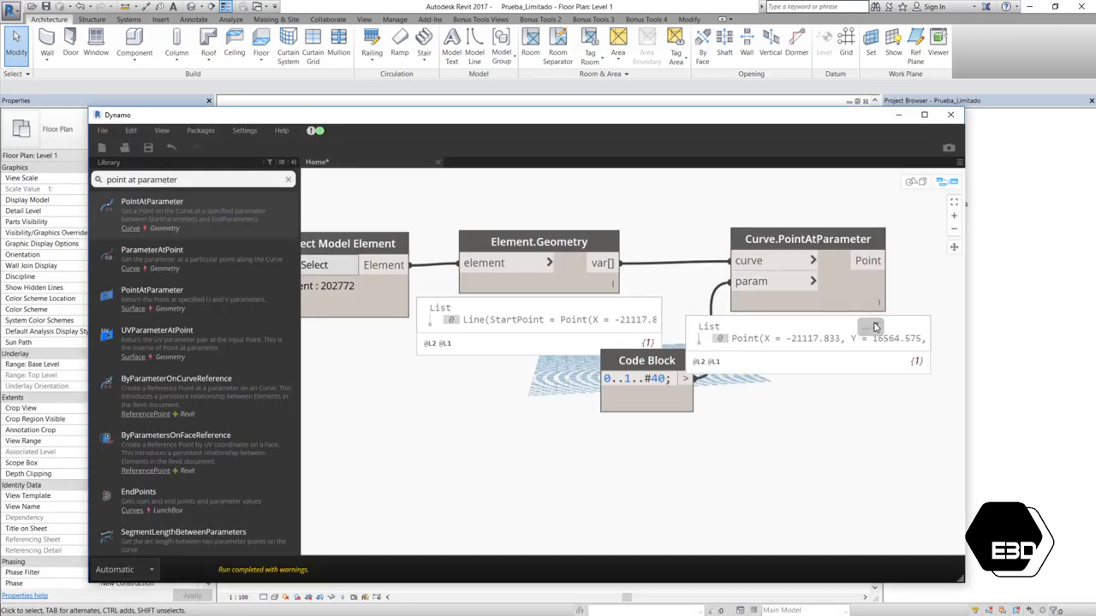
click(839, 306)
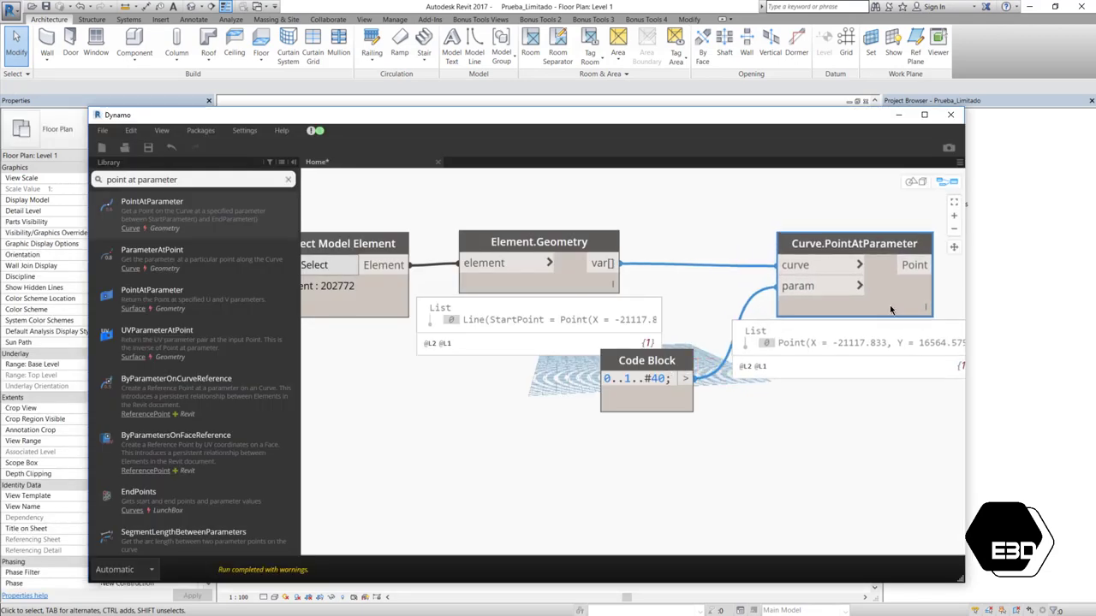
drag(839, 307, 879, 333)
scroll(743, 327, down, 3)
scroll(707, 421, up, 1)
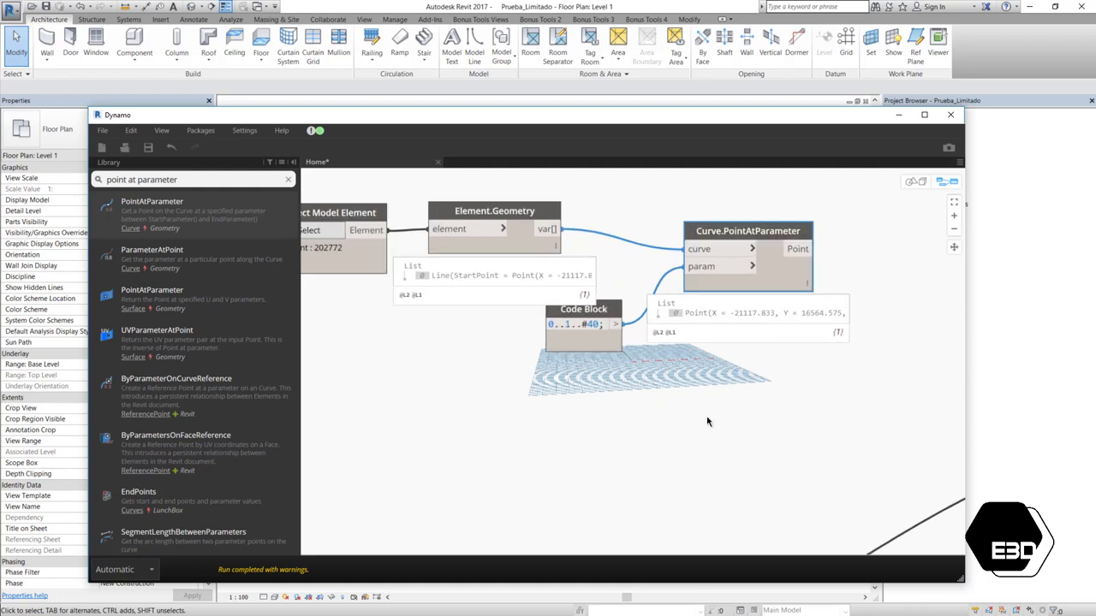
middle_drag(667, 385, 708, 413)
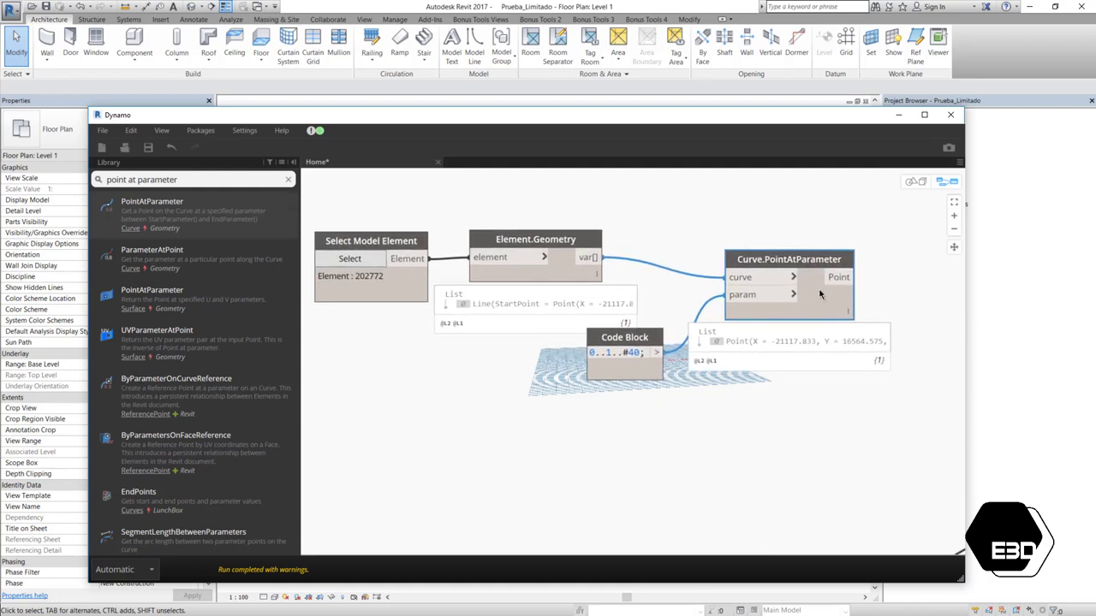
- Orbit the 3D background preview to inspect the selected line and its endpoint, then return to the graph
click(914, 182)
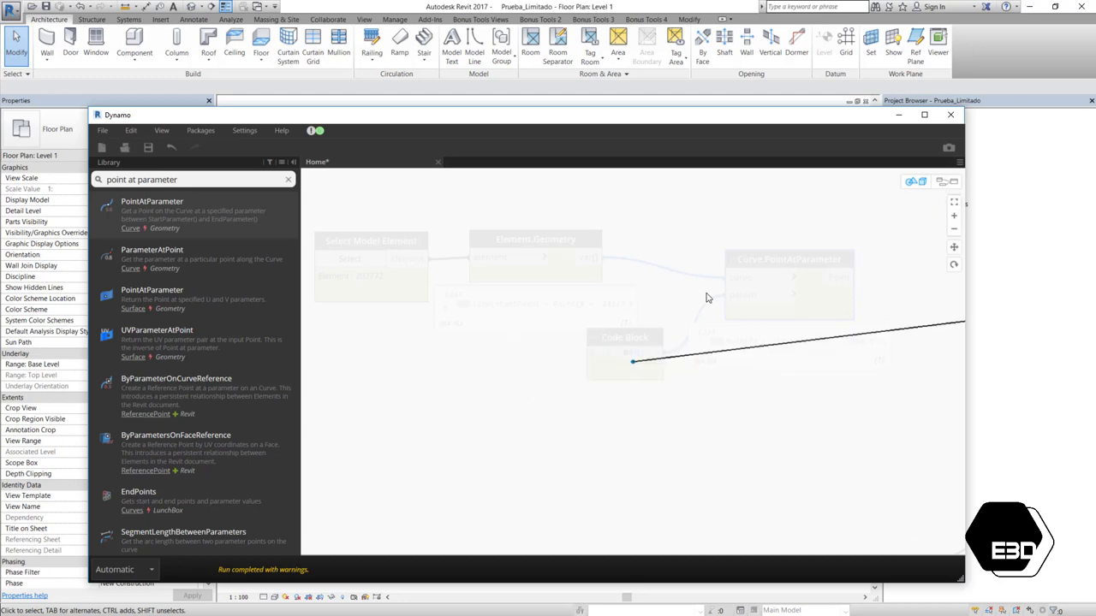
middle_drag(708, 297, 432, 304)
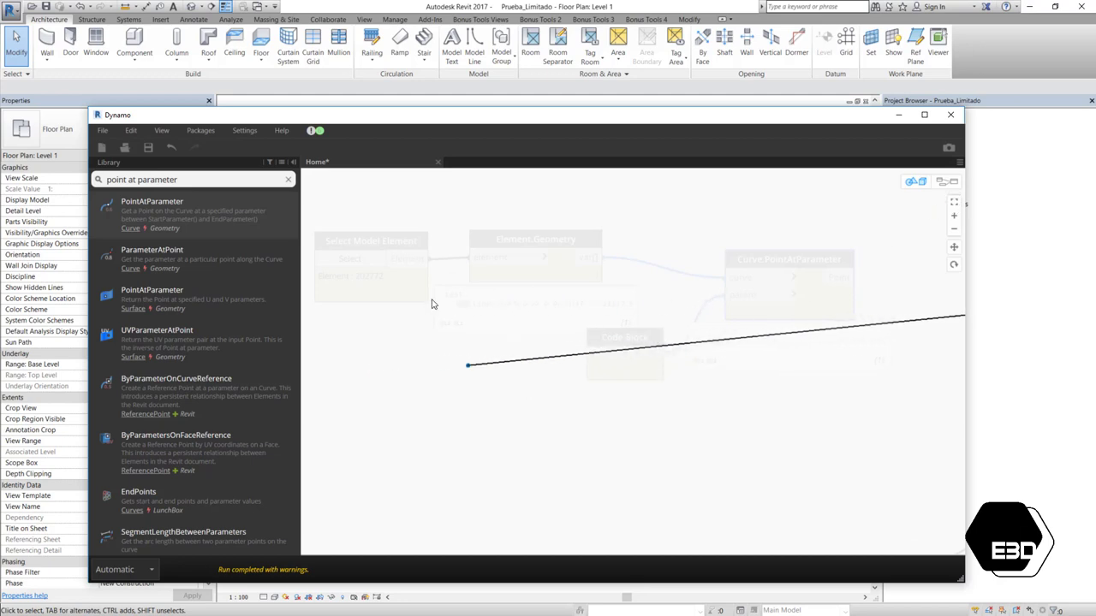
middle_drag(432, 304, 966, 208)
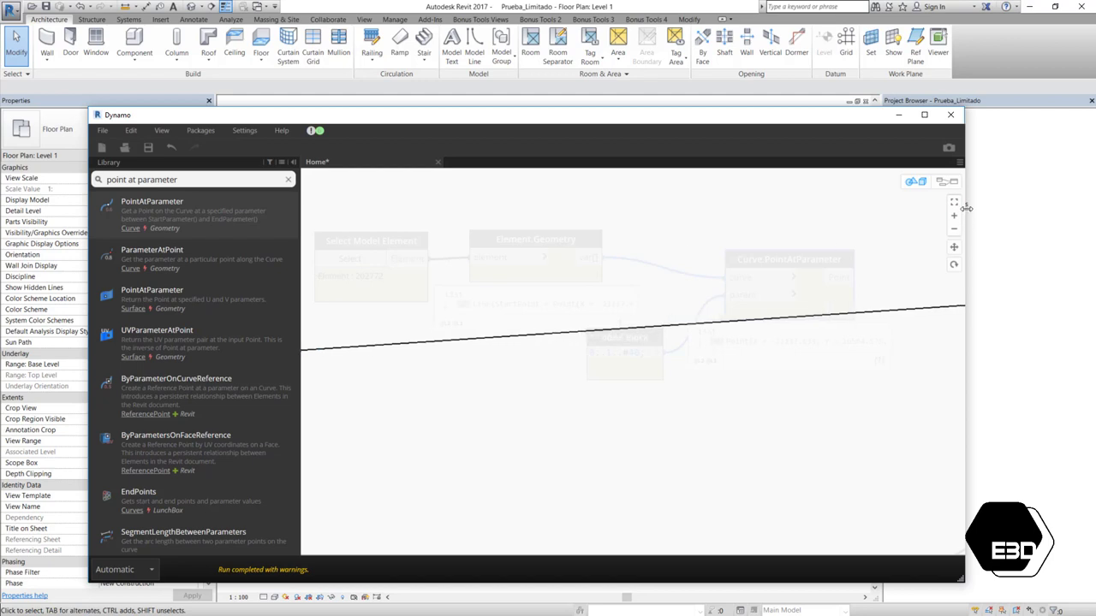
mouse_move(851, 215)
middle_down()
mouse_move(712, 294)
mouse_move(765, 290)
mouse_move(789, 340)
middle_up()
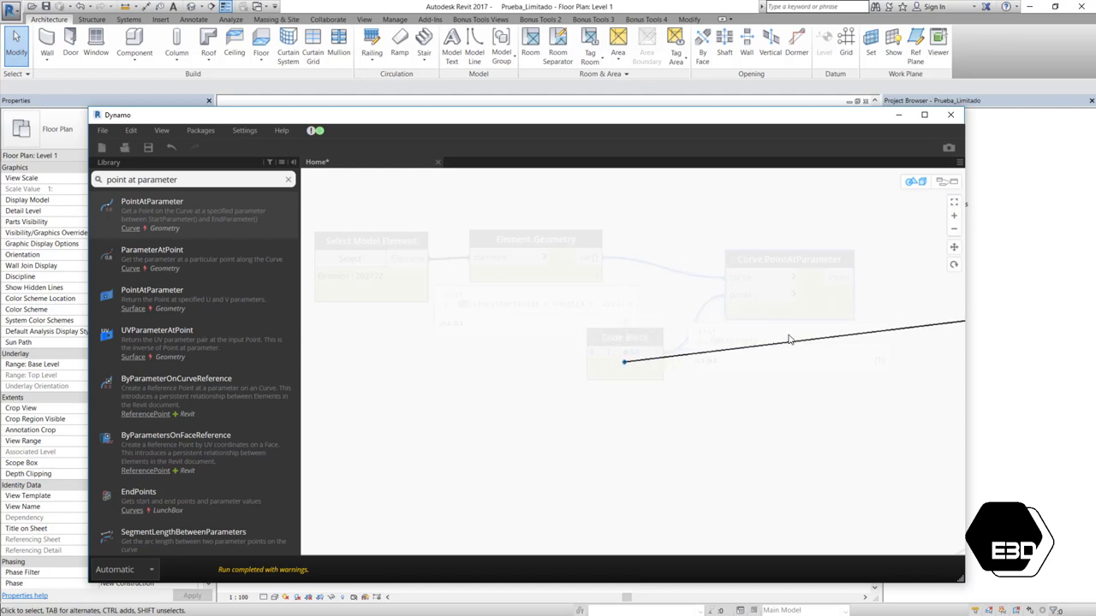
click(947, 182)
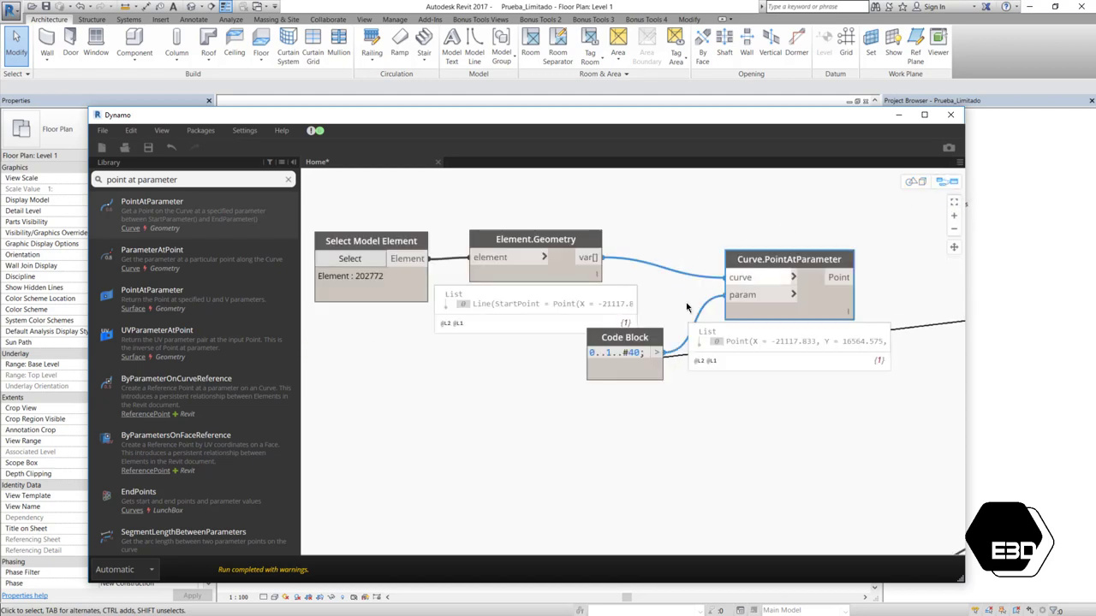
right_click(817, 298)
mouse_move(873, 354)
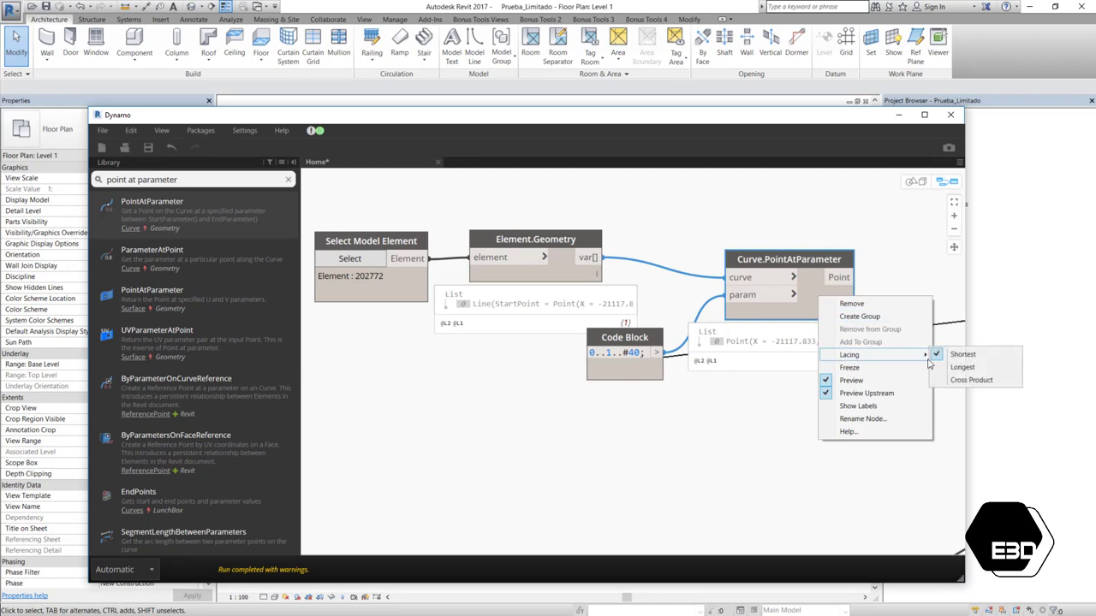
click(962, 368)
scroll(738, 391, down, 1)
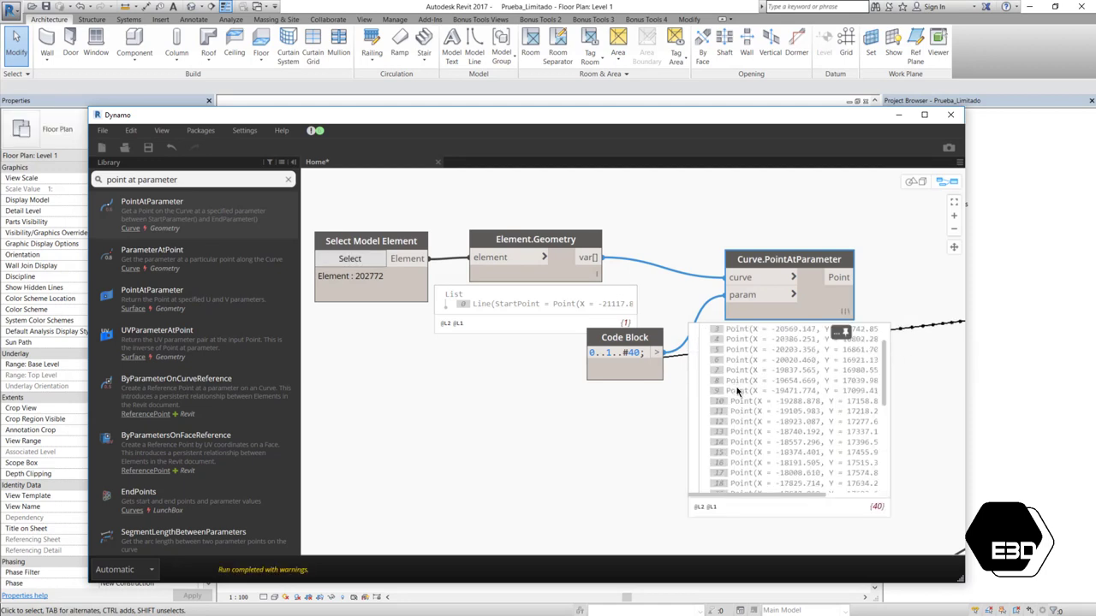
scroll(738, 391, down, 5)
drag(788, 258, 806, 209)
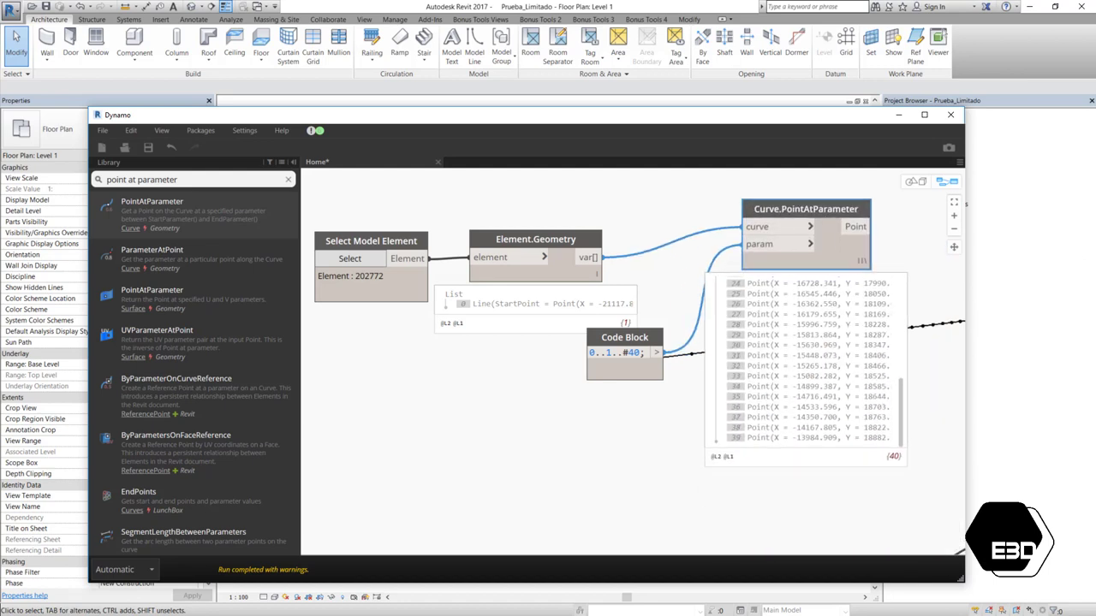
drag(642, 336, 651, 289)
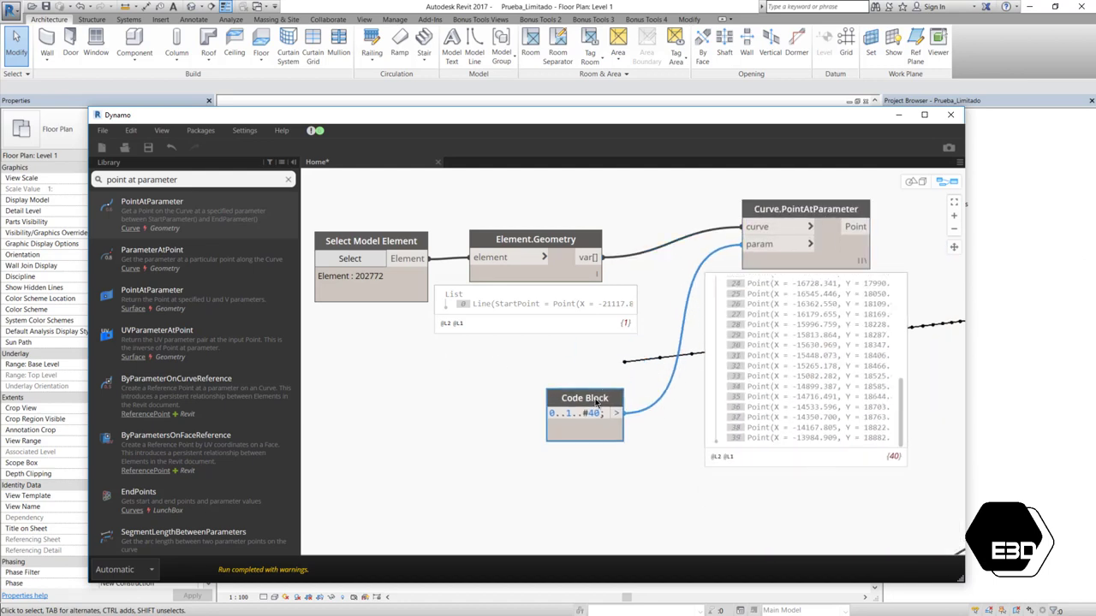
mouse_move(554, 208)
mouse_down()
mouse_move(369, 242)
mouse_move(395, 202)
mouse_up()
scroll(466, 452, down, 3)
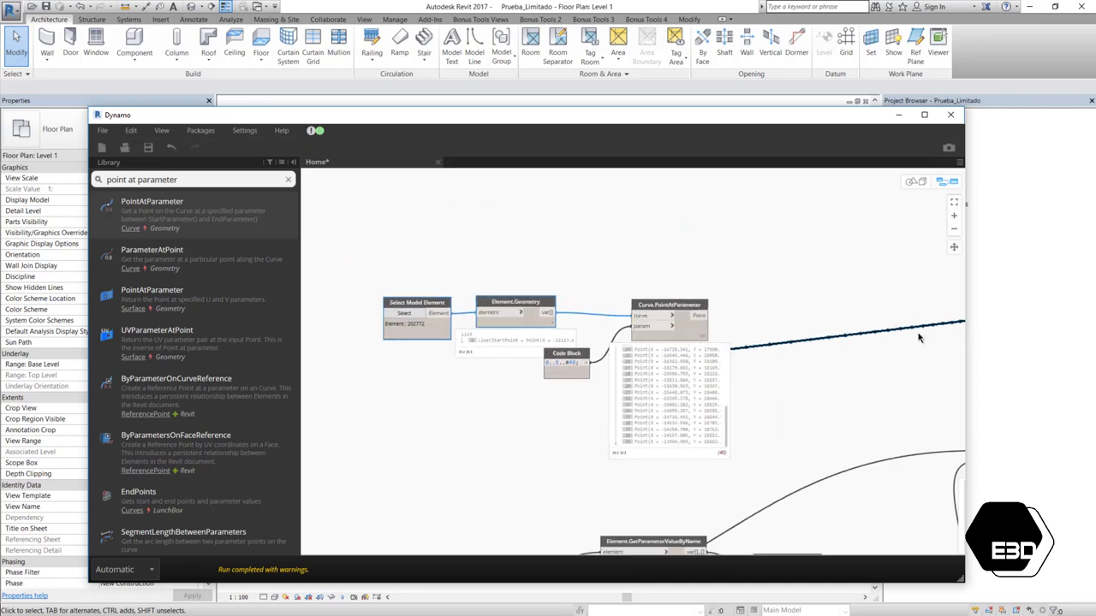
scroll(758, 344, up, 3)
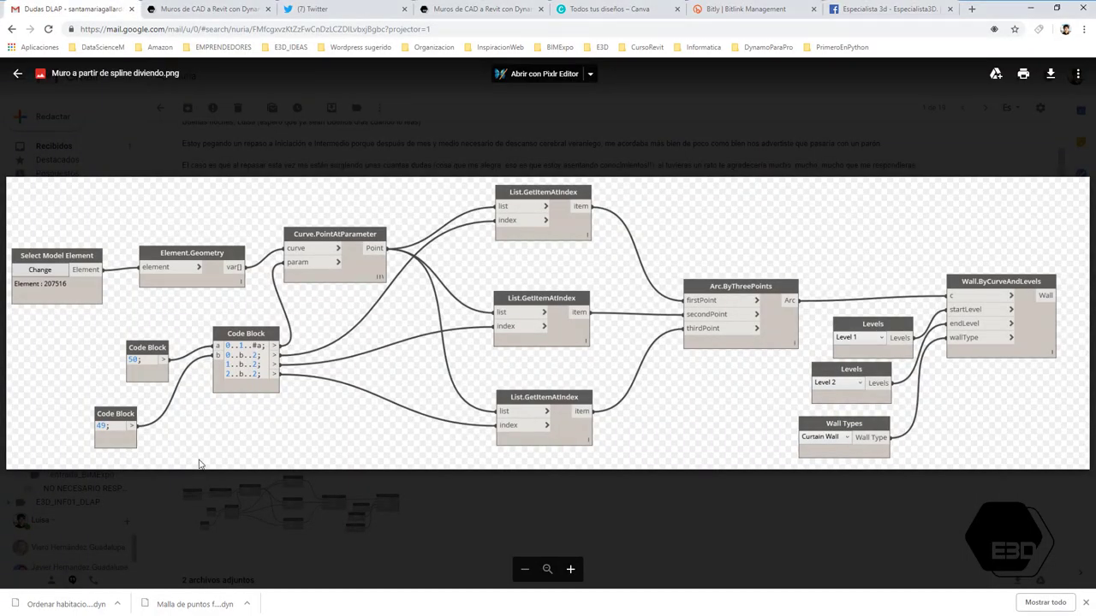
- Close the image preview and highlight the first bullet about the attached Malla de puntos .dyn file
click(279, 511)
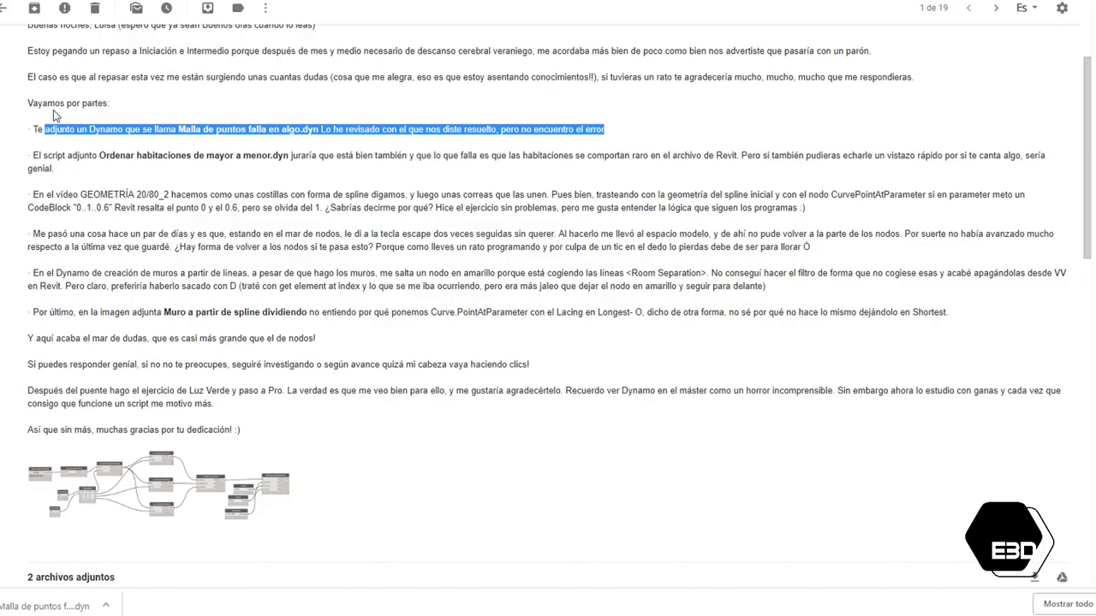
click(50, 118)
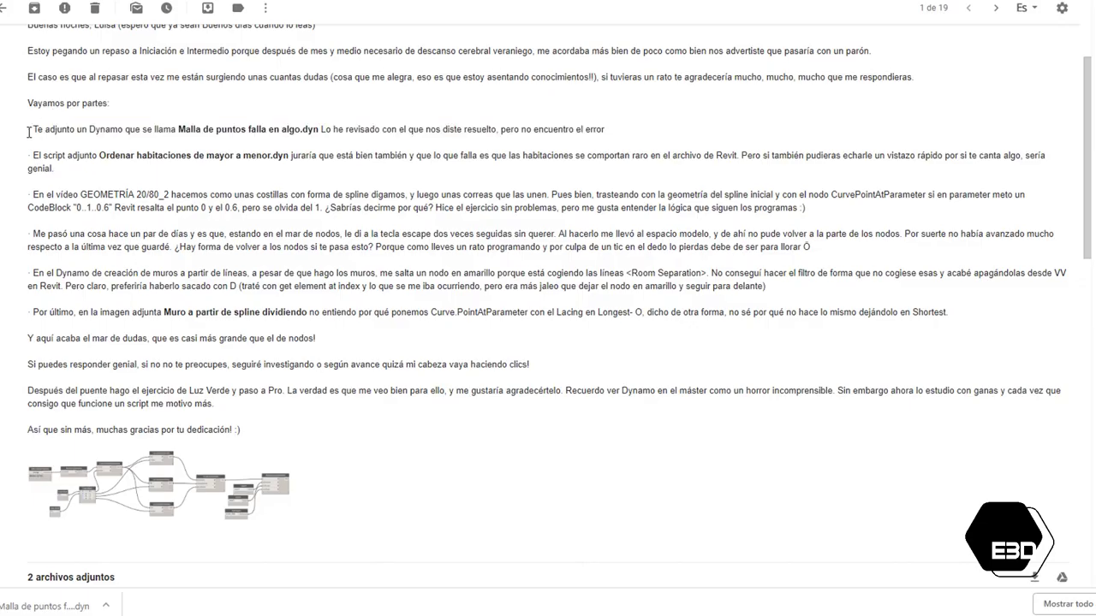
drag(29, 133, 315, 128)
drag(29, 133, 599, 129)
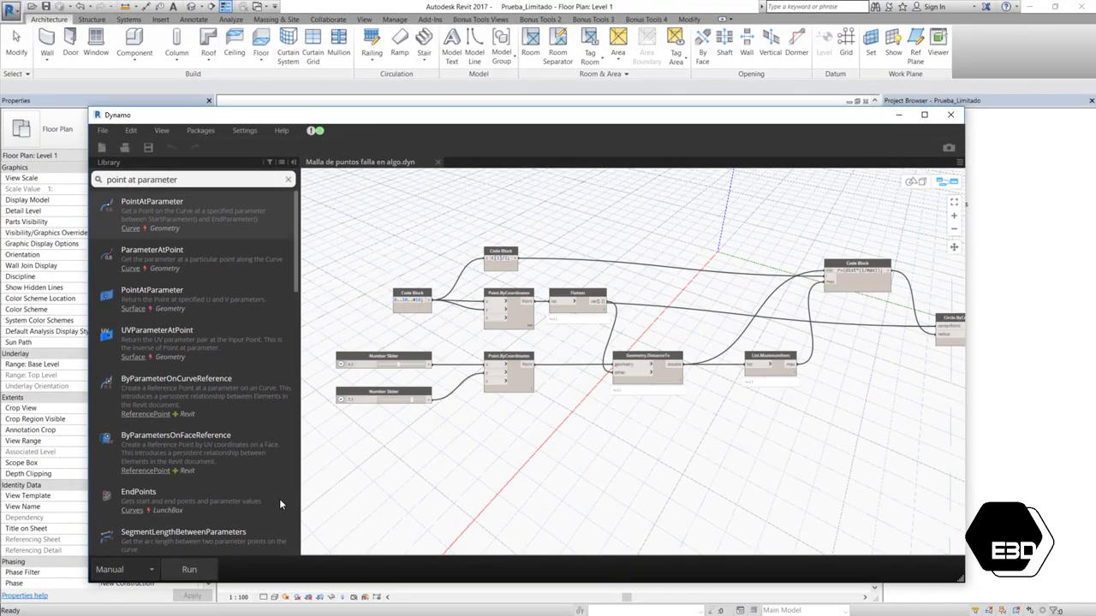
- Run the Malla de puntos graph to generate its point grid of circles and view it in 3D
scroll(447, 398, up, 1)
scroll(522, 411, up, 1)
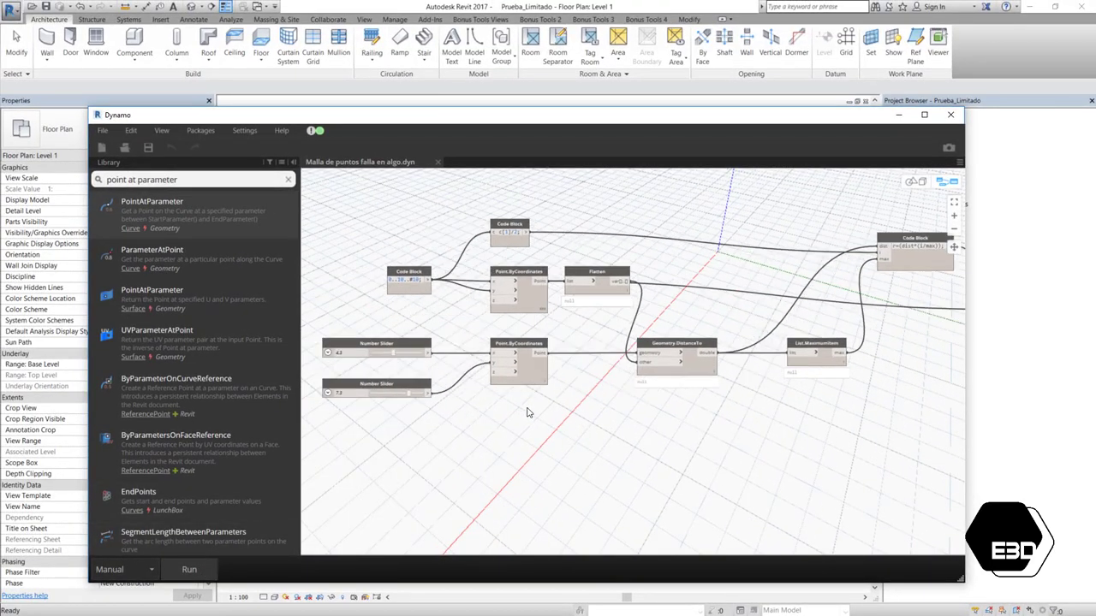
click(189, 569)
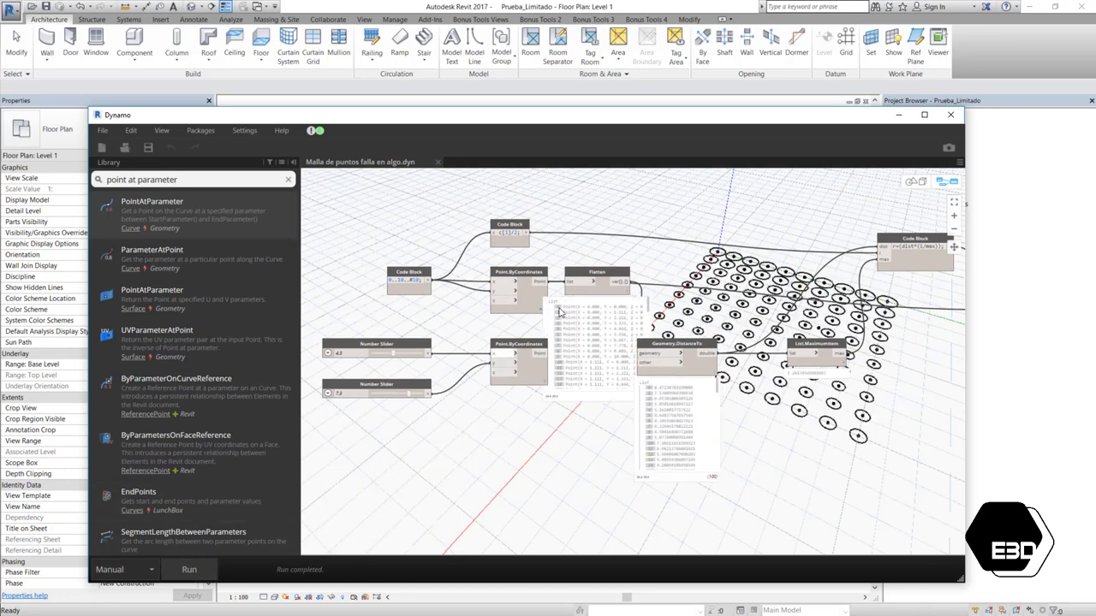
click(913, 181)
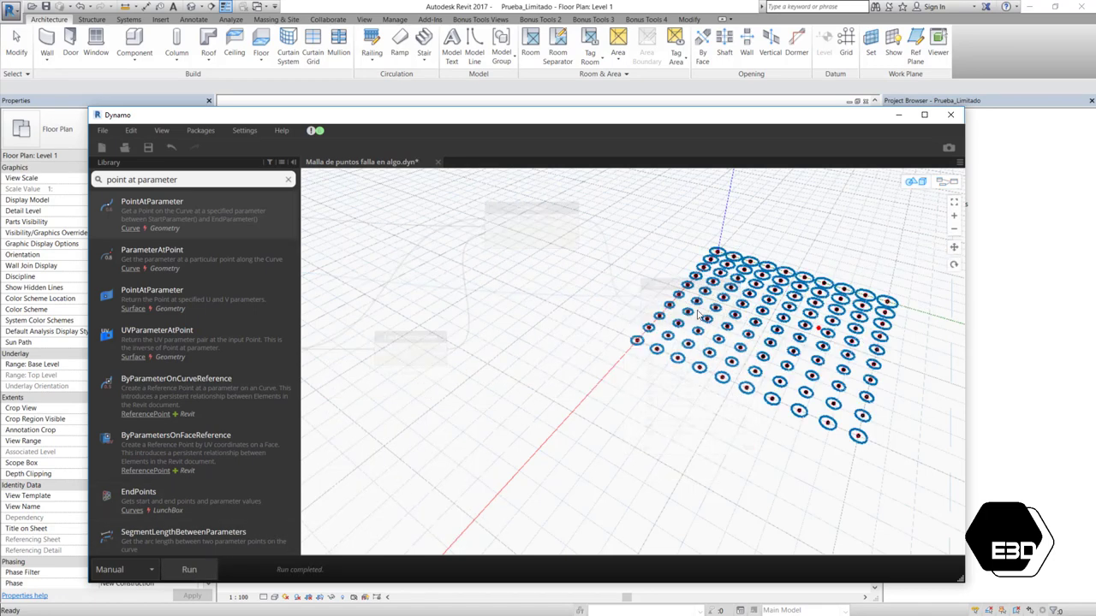
key(ctrl+b)
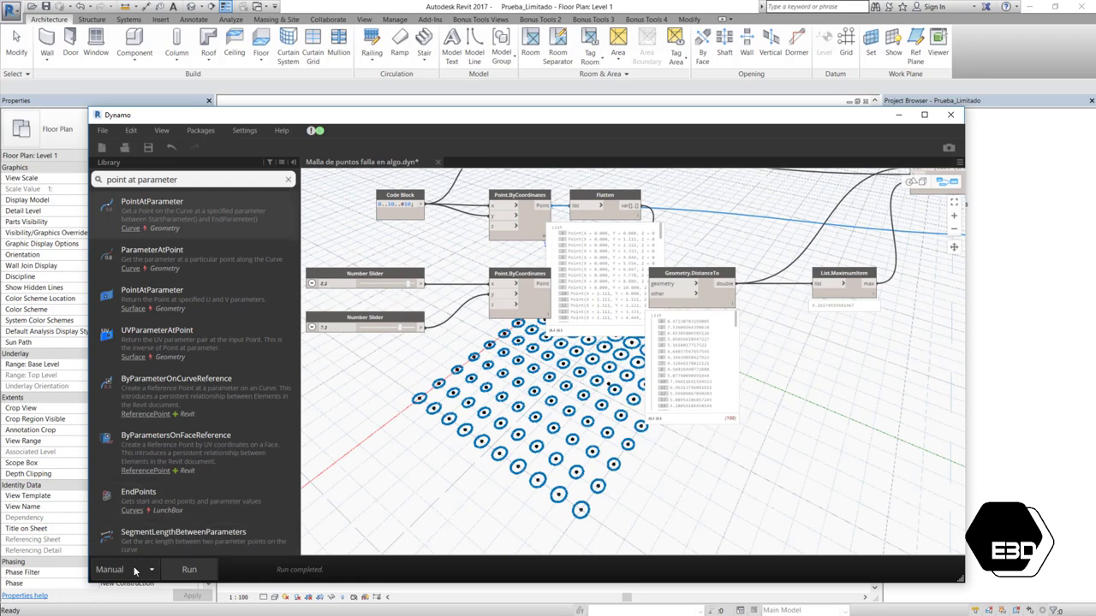
- Set the run mode to Automatic and adjust a Number Slider to resize the grid circles
click(128, 569)
click(120, 507)
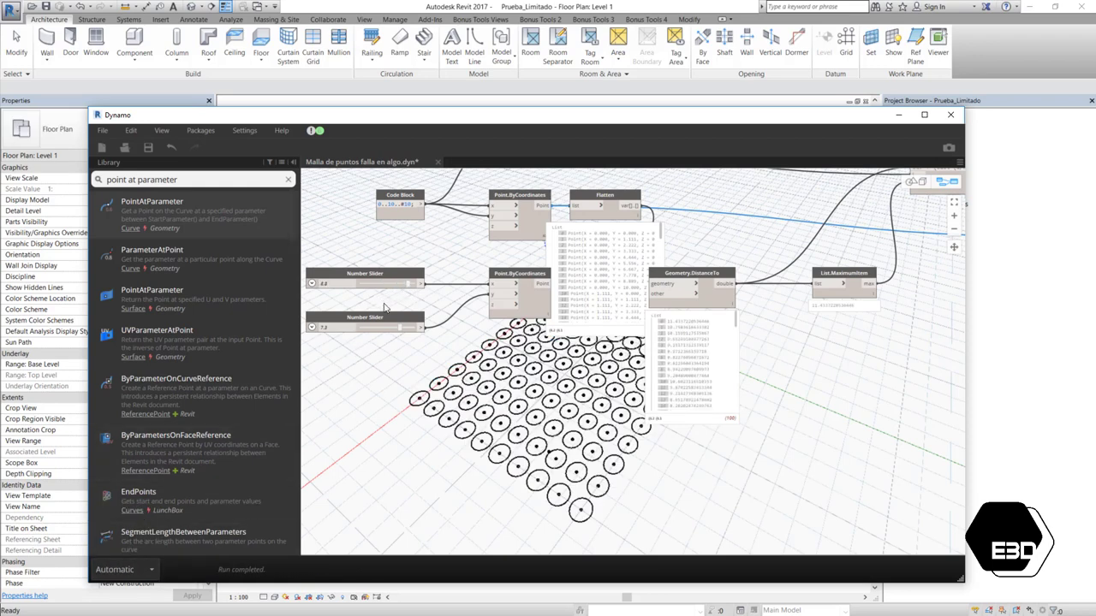
drag(379, 330, 392, 334)
key(ctrl+b)
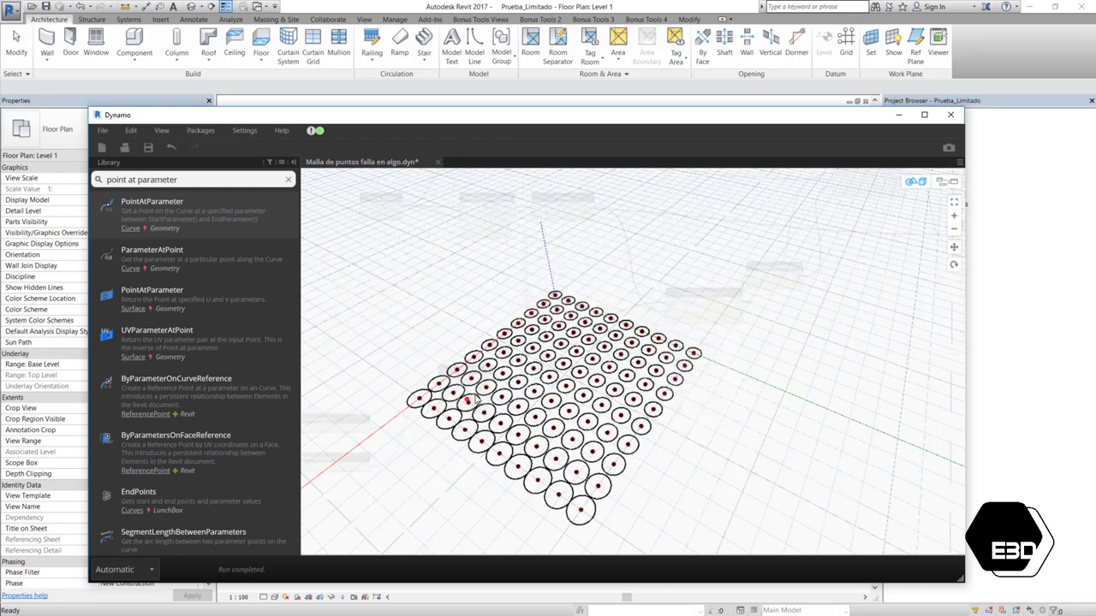
- Move List.MaximumItem and both Point.ByCoordinates nodes aside to uncover the circle nodes
click(945, 183)
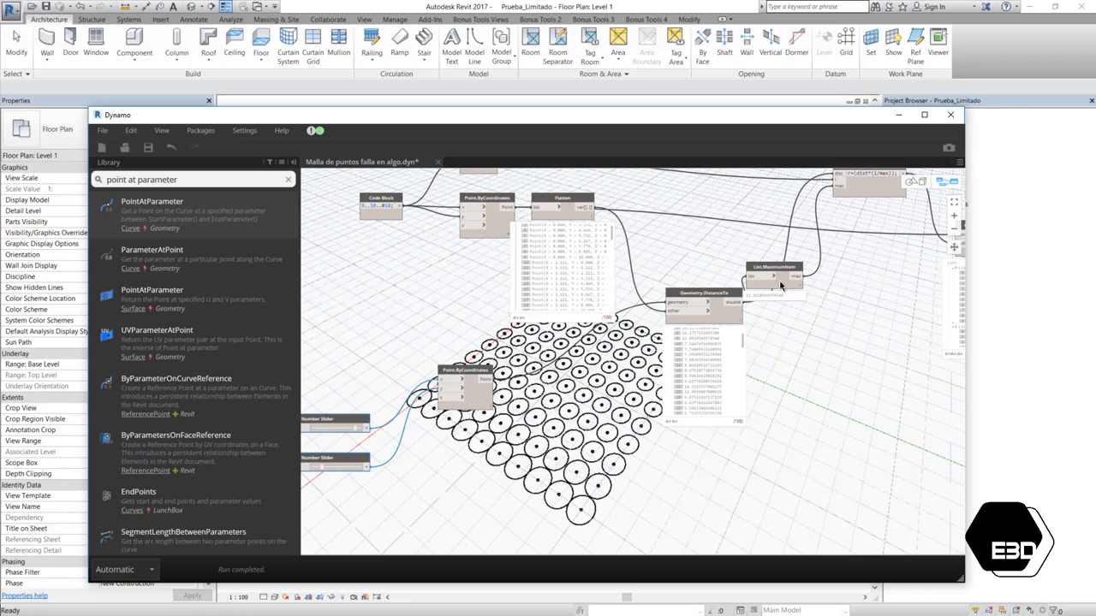
drag(783, 285, 839, 322)
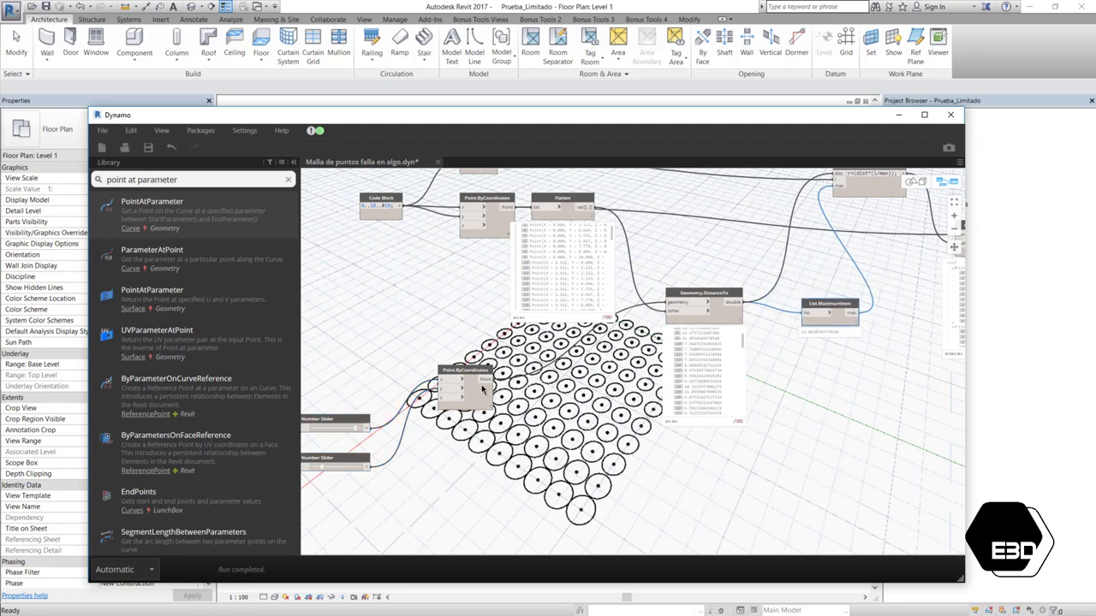
drag(482, 390, 515, 434)
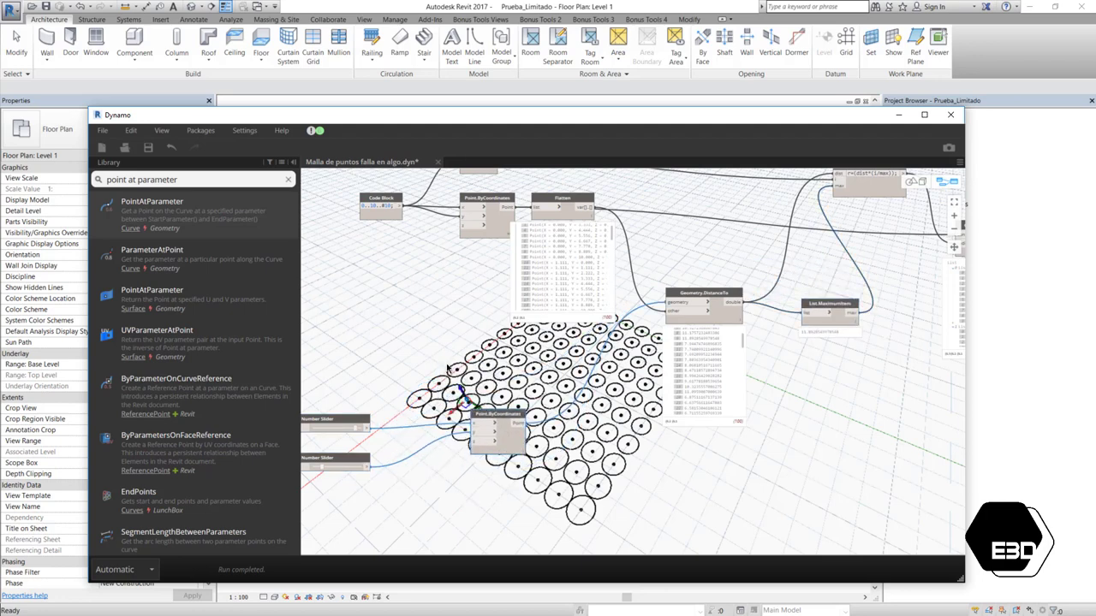
middle_drag(766, 343, 714, 349)
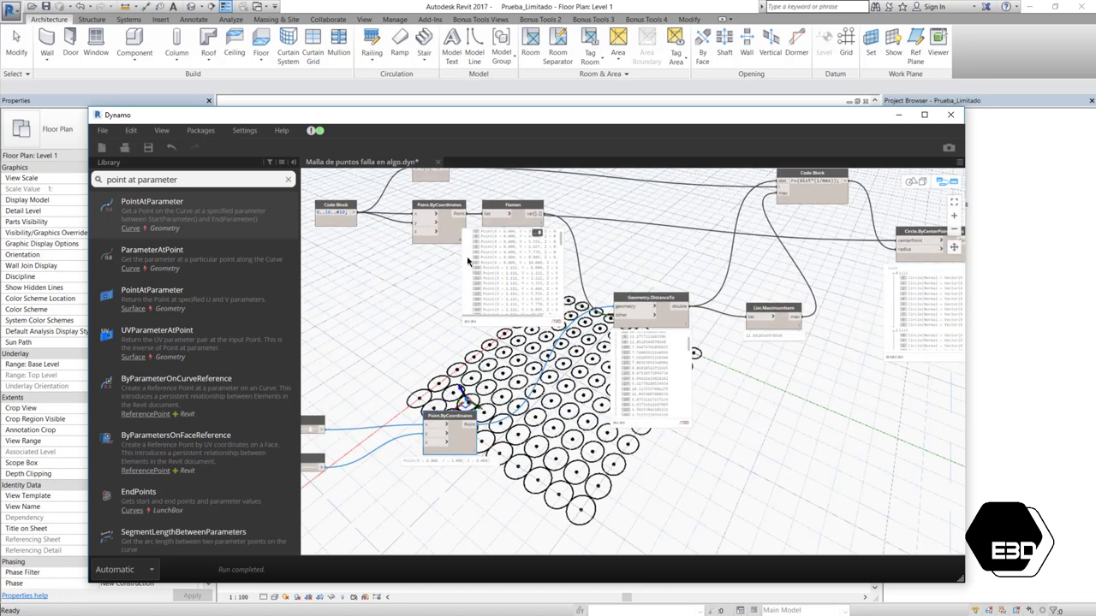
mouse_move(451, 238)
mouse_down()
mouse_move(440, 236)
mouse_move(437, 253)
mouse_up()
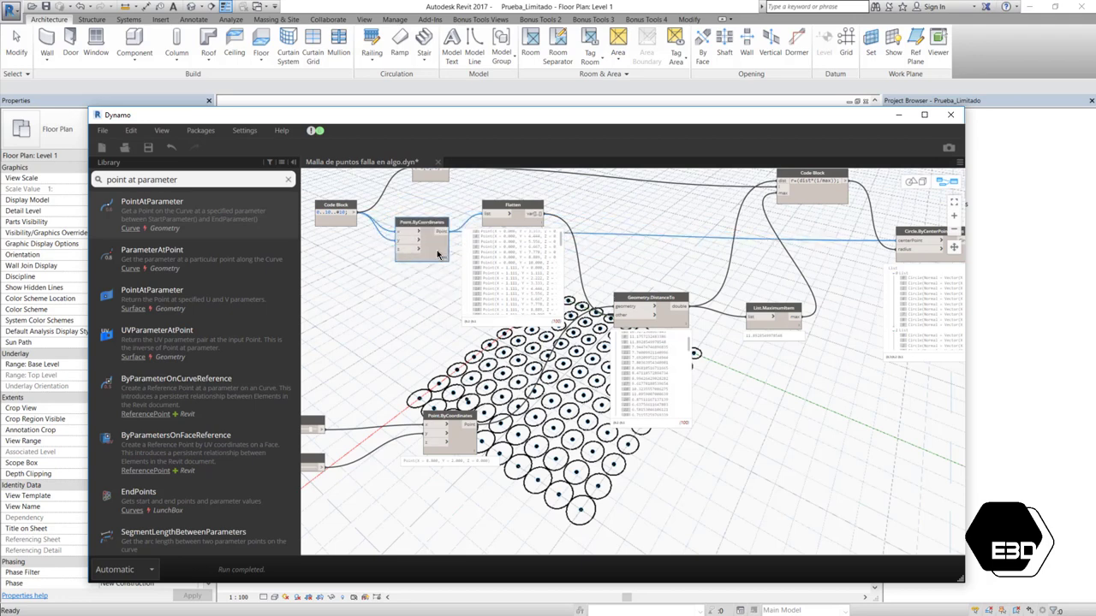
mouse_move(437, 257)
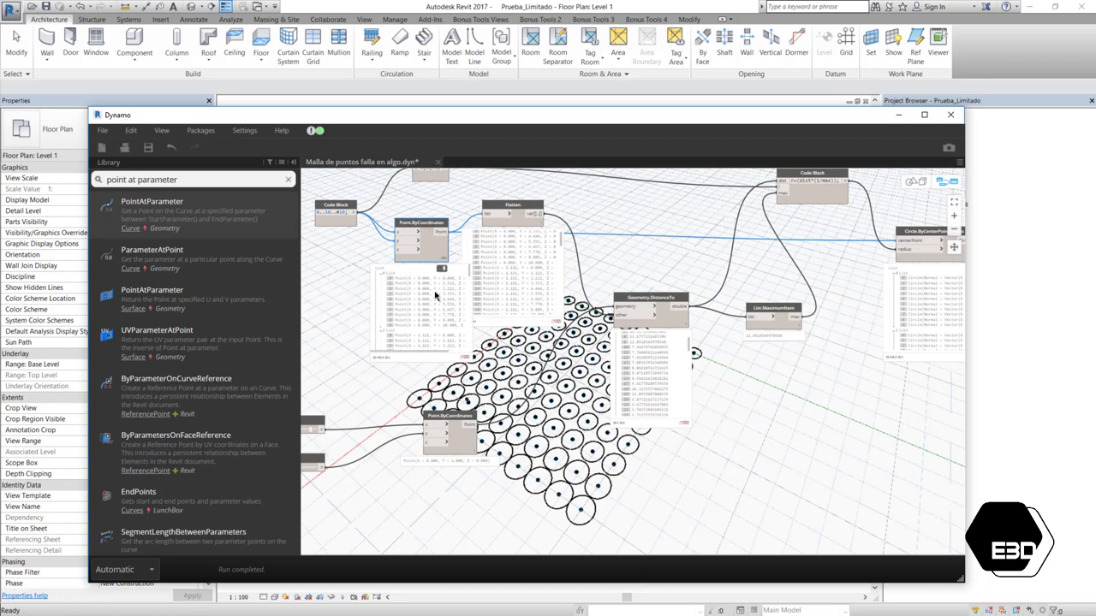
- Wire Flatten's output into Circle.ByCenterPointRadius centerPoint so the circles are redrawn on the grid
scroll(445, 291, down, 3)
scroll(445, 291, down, 3)
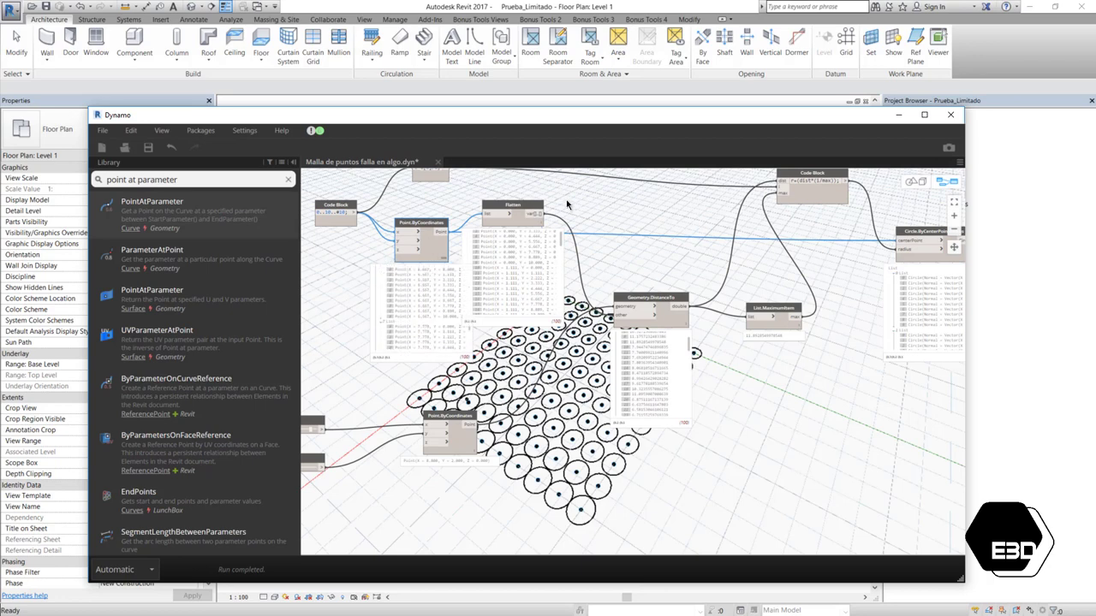
drag(539, 213, 902, 244)
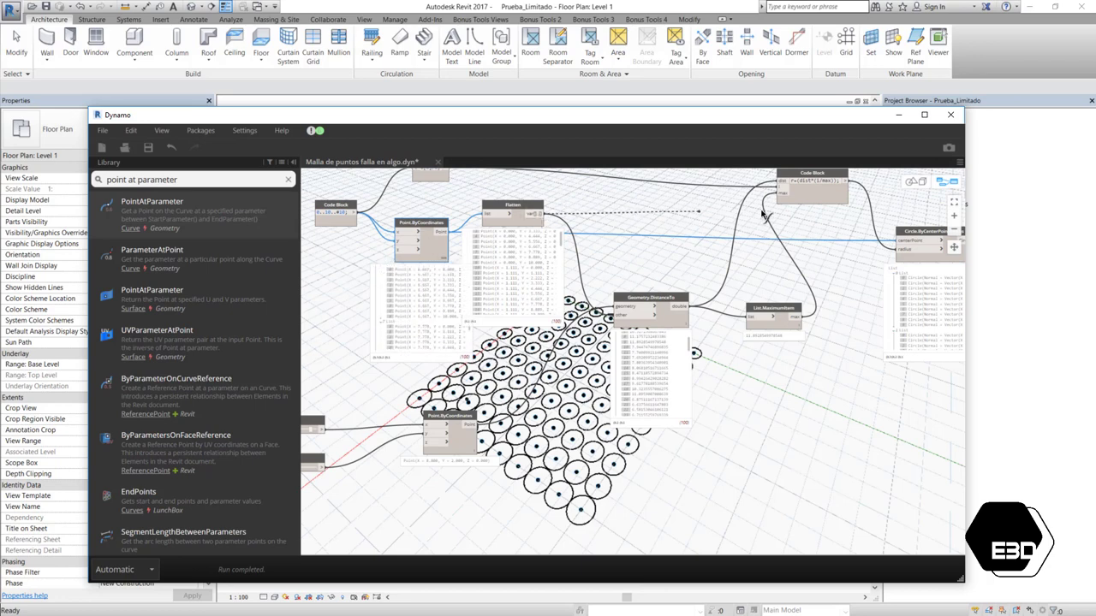
click(902, 244)
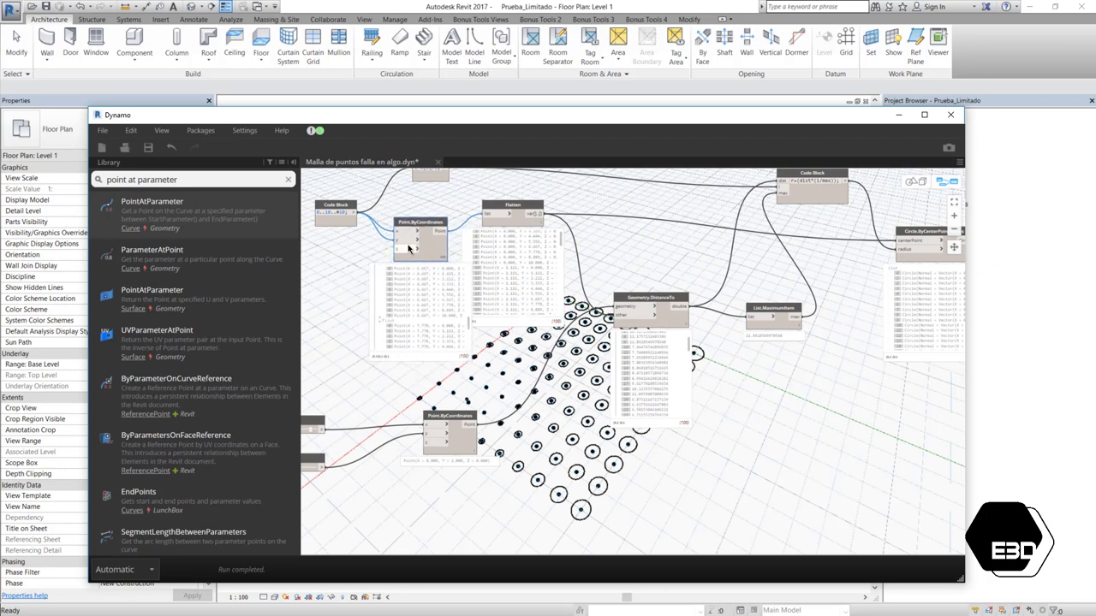
drag(409, 248, 402, 245)
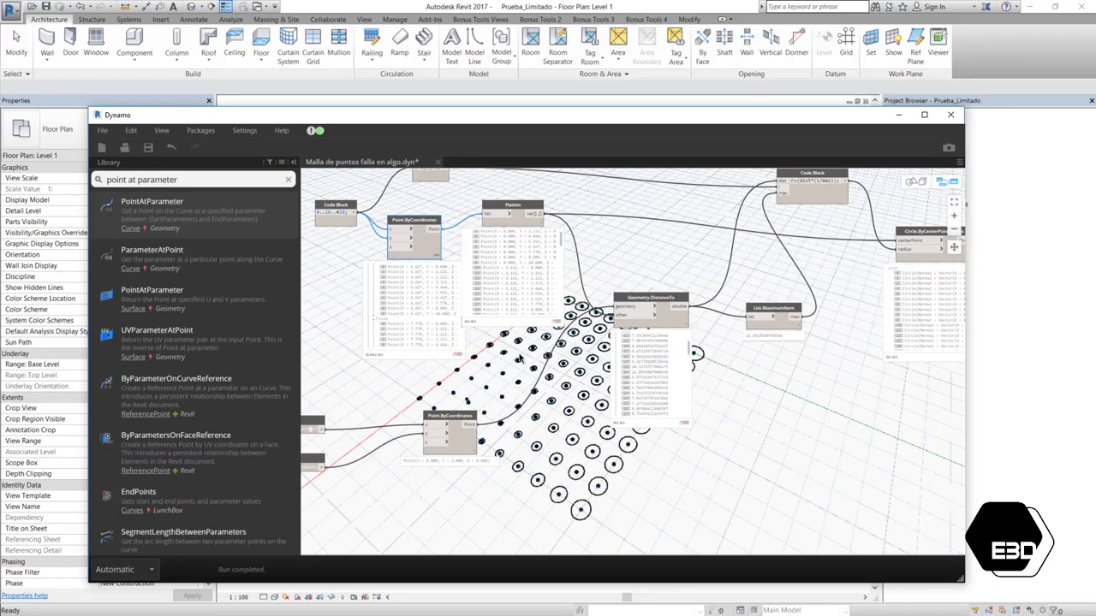
scroll(519, 358, up, 2)
scroll(384, 426, up, 2)
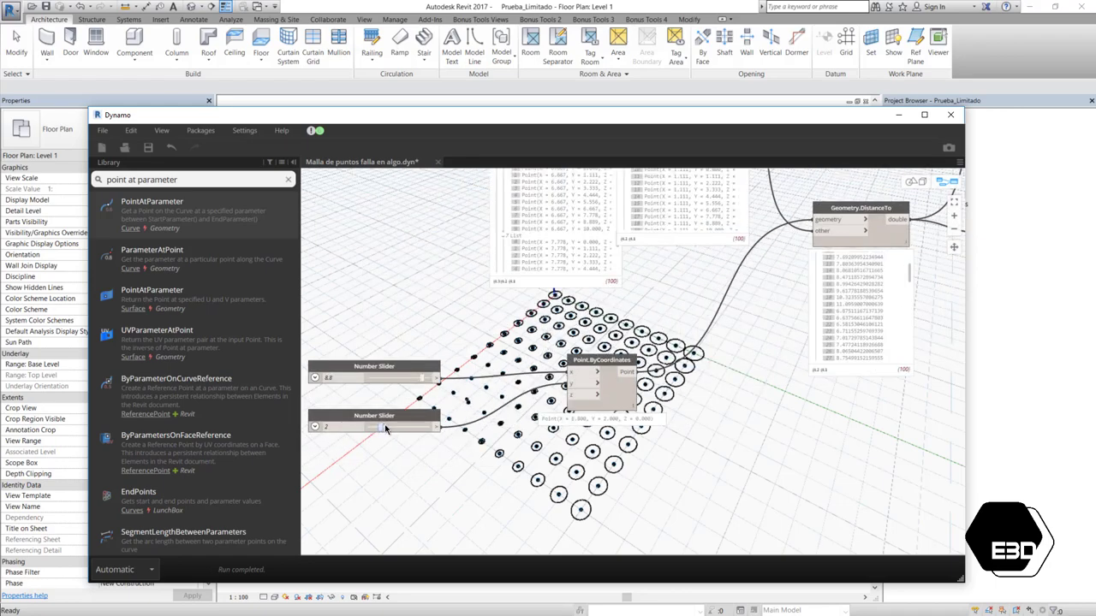
- Drag the reference point's coordinate sliders to about 7.5 and 5.8
drag(386, 428, 404, 428)
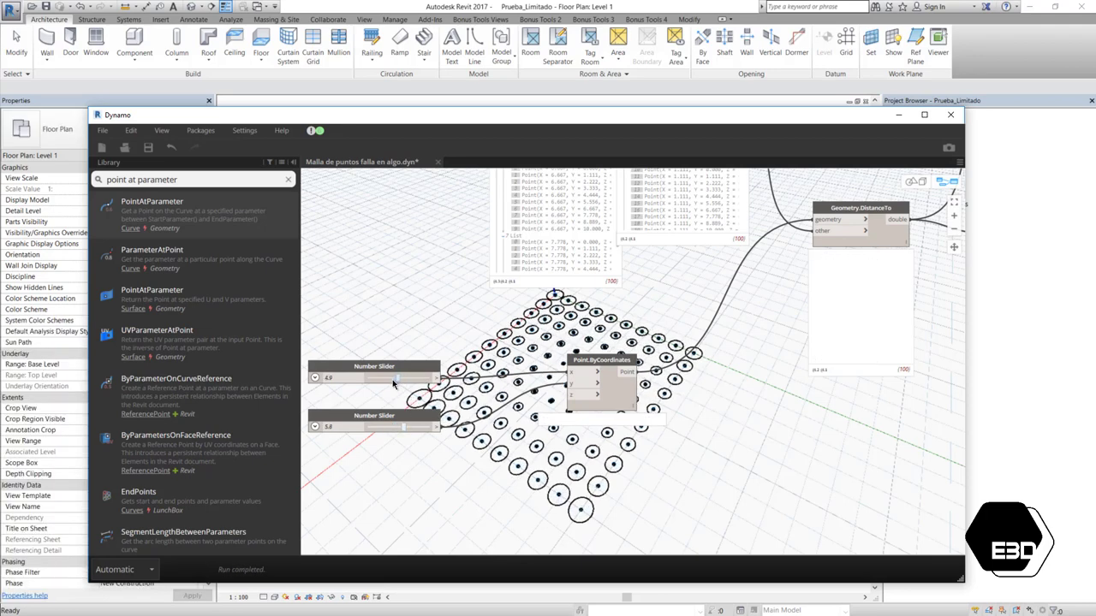
drag(404, 387, 411, 387)
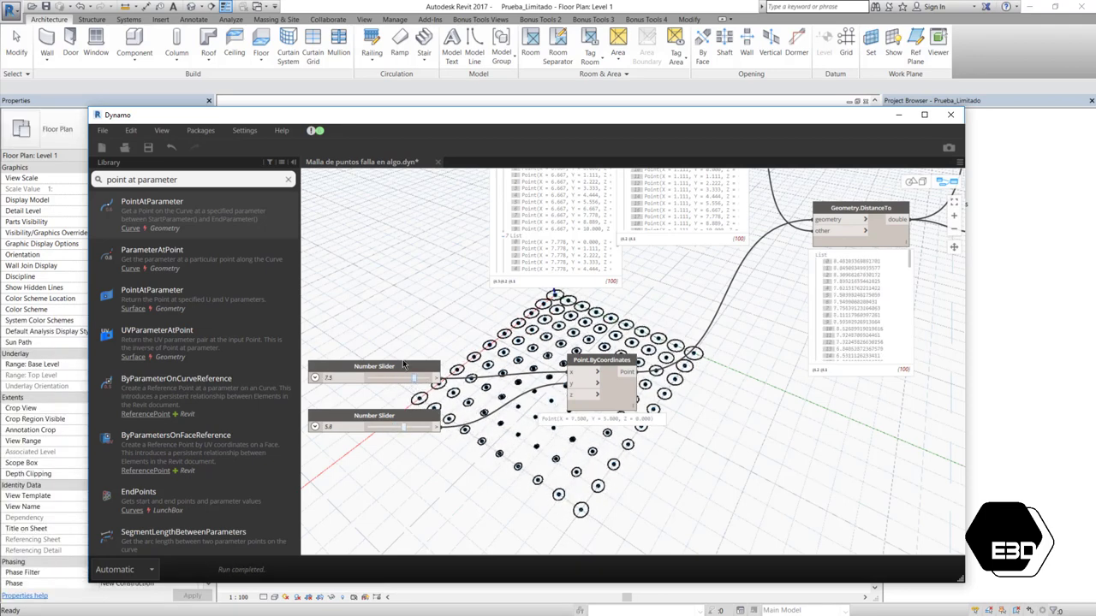
scroll(404, 365, down, 3)
scroll(463, 268, up, 3)
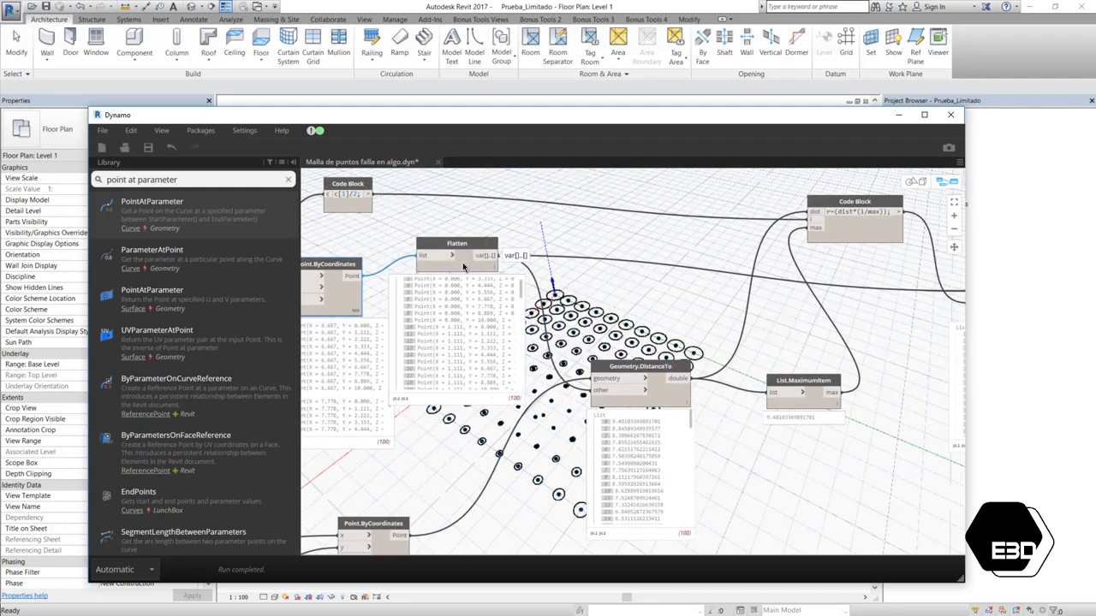
- Place the Flatten node beside Point.ByCoordinates and maximize the Dynamo window
scroll(463, 306, down, 2)
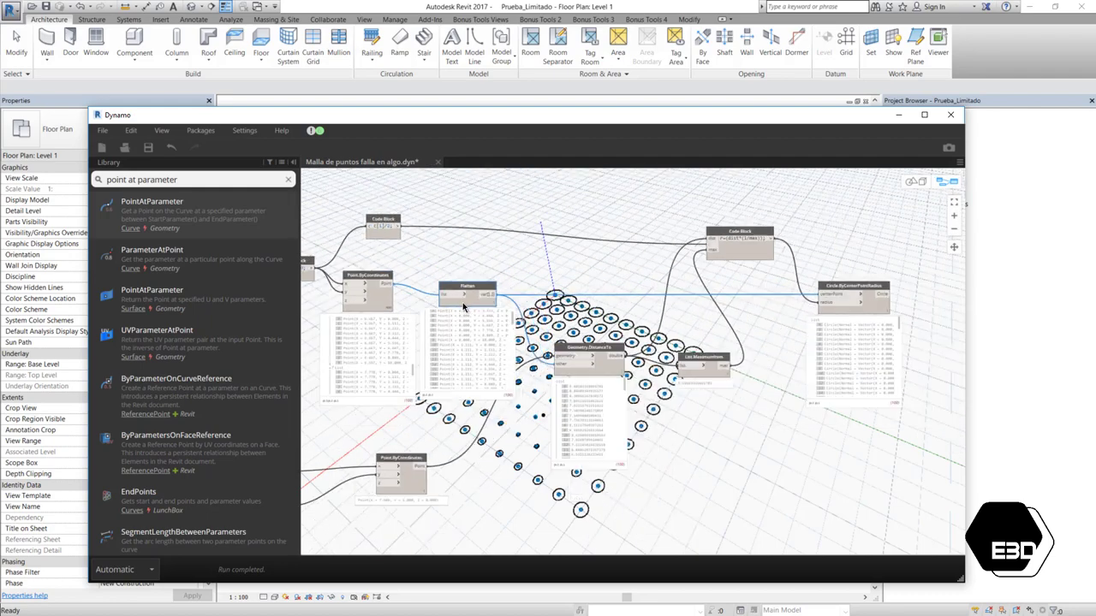
scroll(463, 305, up, 2)
scroll(531, 339, up, 2)
scroll(604, 370, down, 3)
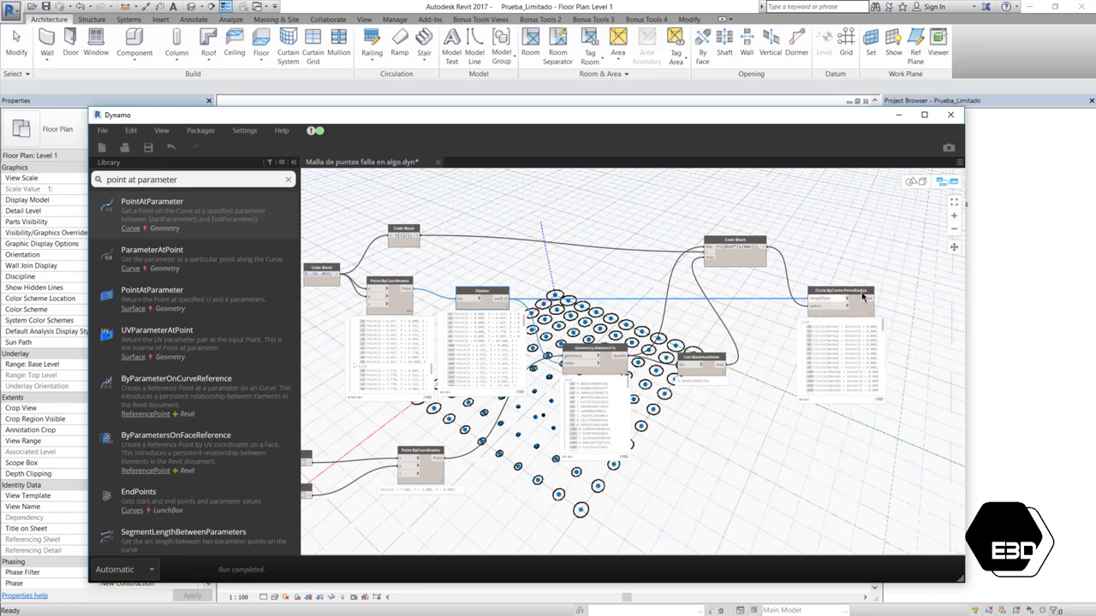
scroll(580, 363, up, 1)
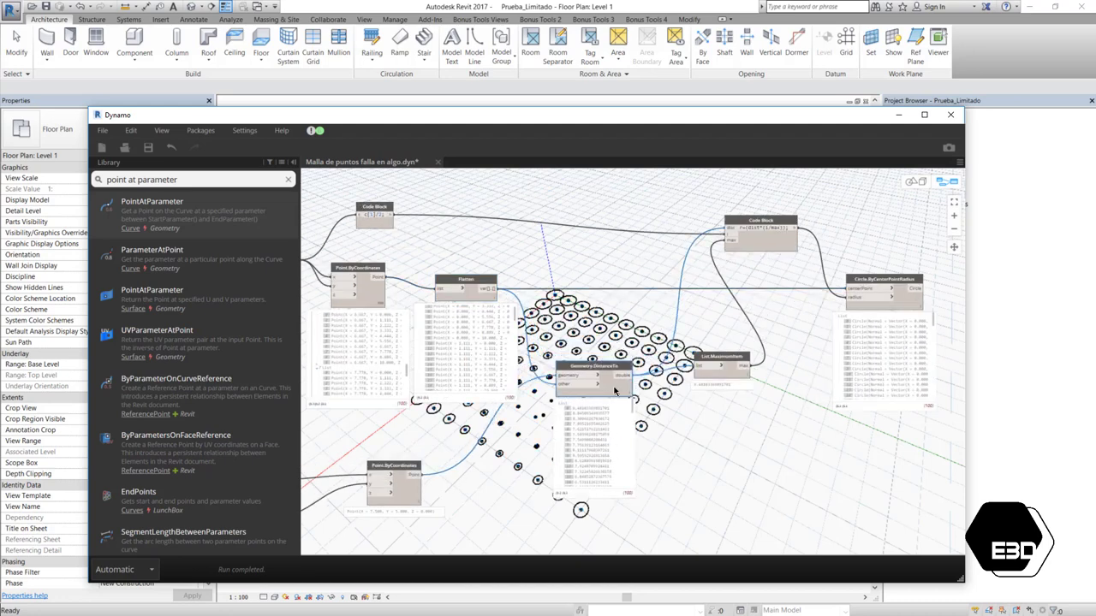
scroll(619, 365, up, 1)
drag(468, 301, 476, 311)
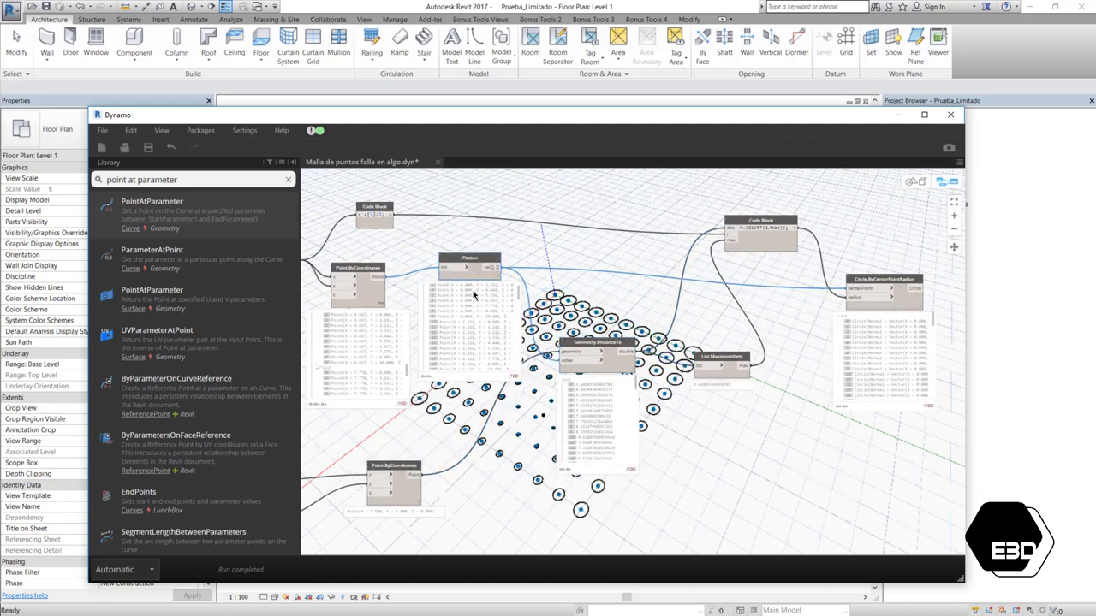
drag(342, 289, 381, 292)
key(ctrl+z)
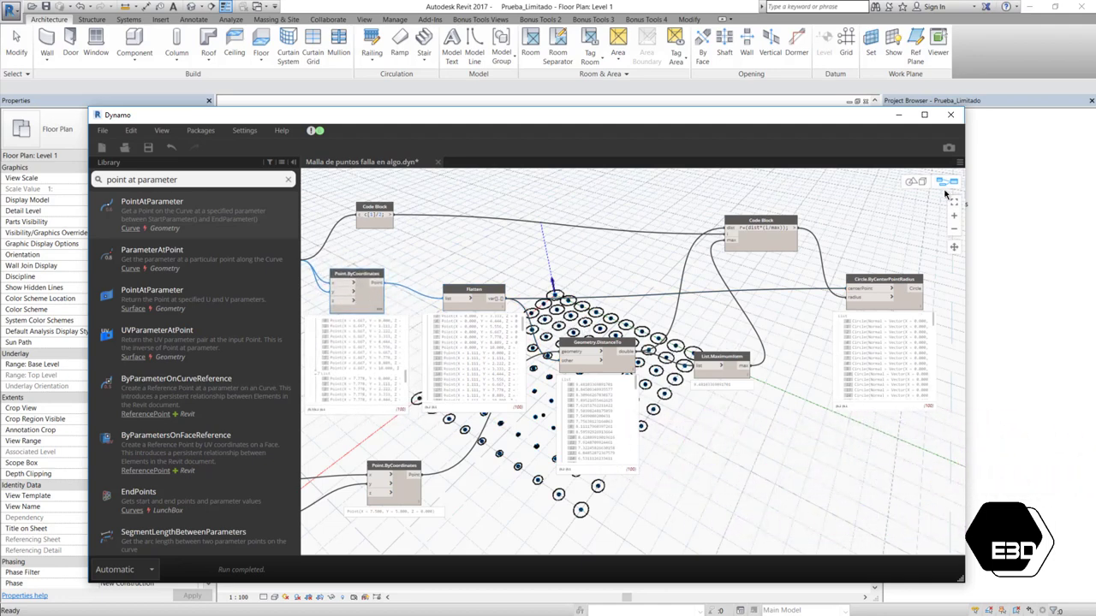
click(925, 115)
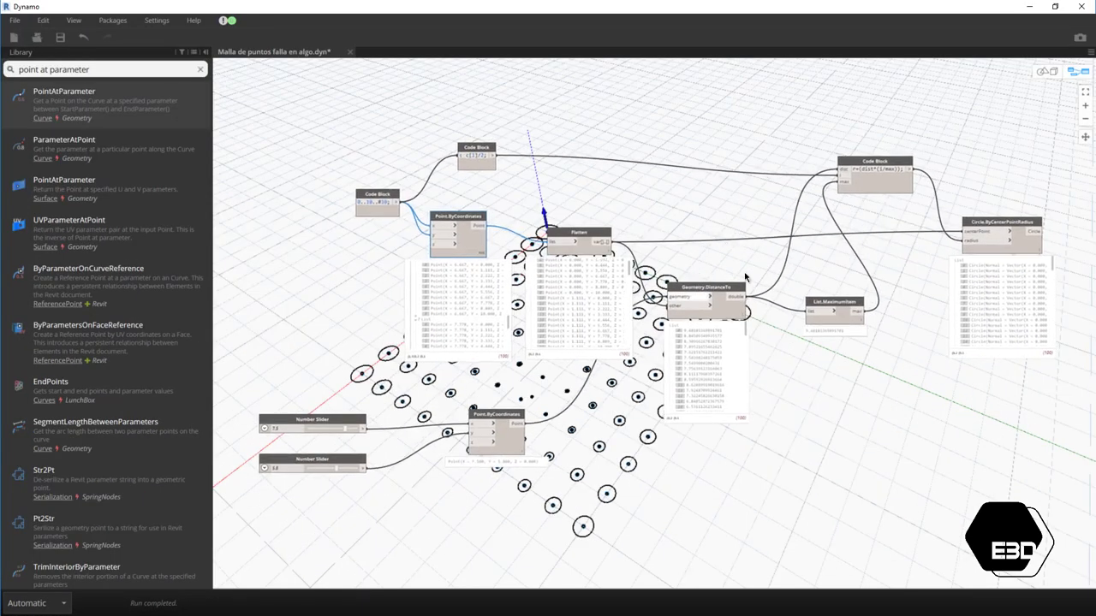